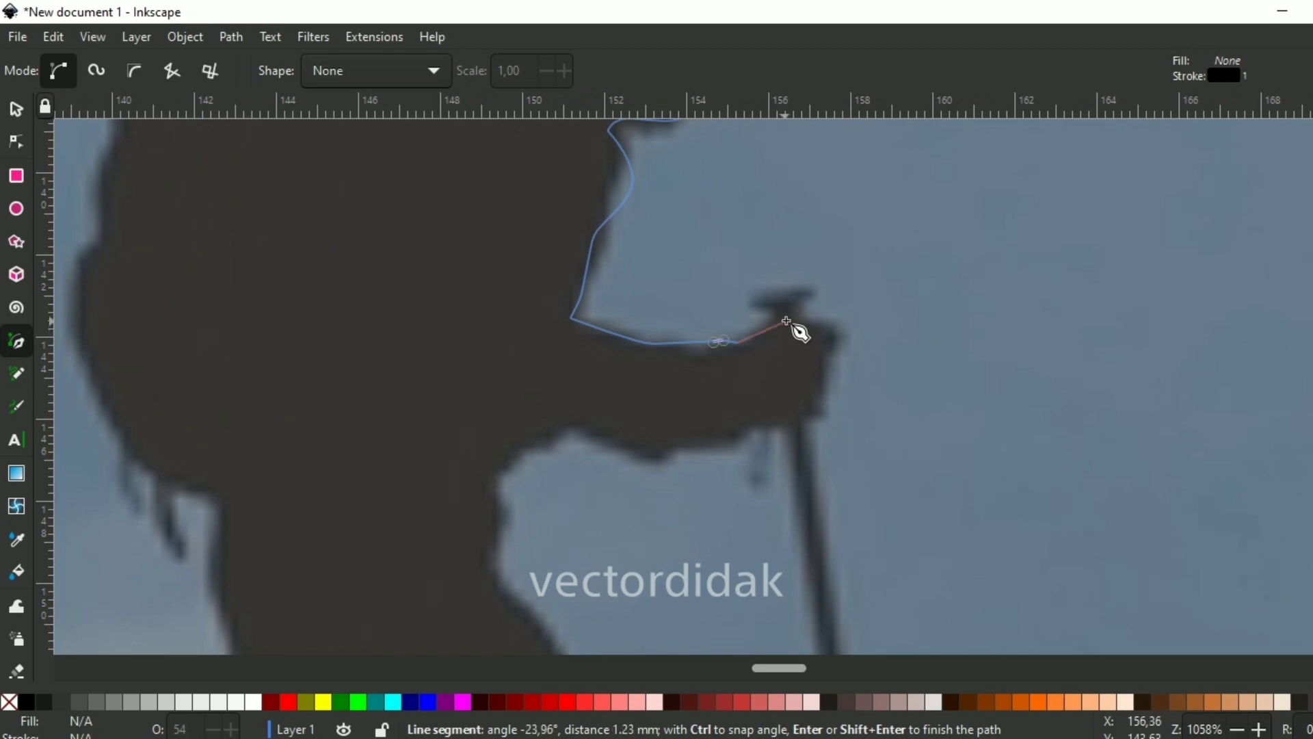
Step: Trace the hiker's outline from the outstretched hand along the arm's underside, chest and front leg to the front toe
click(565, 430)
scroll(565, 430, down, 5)
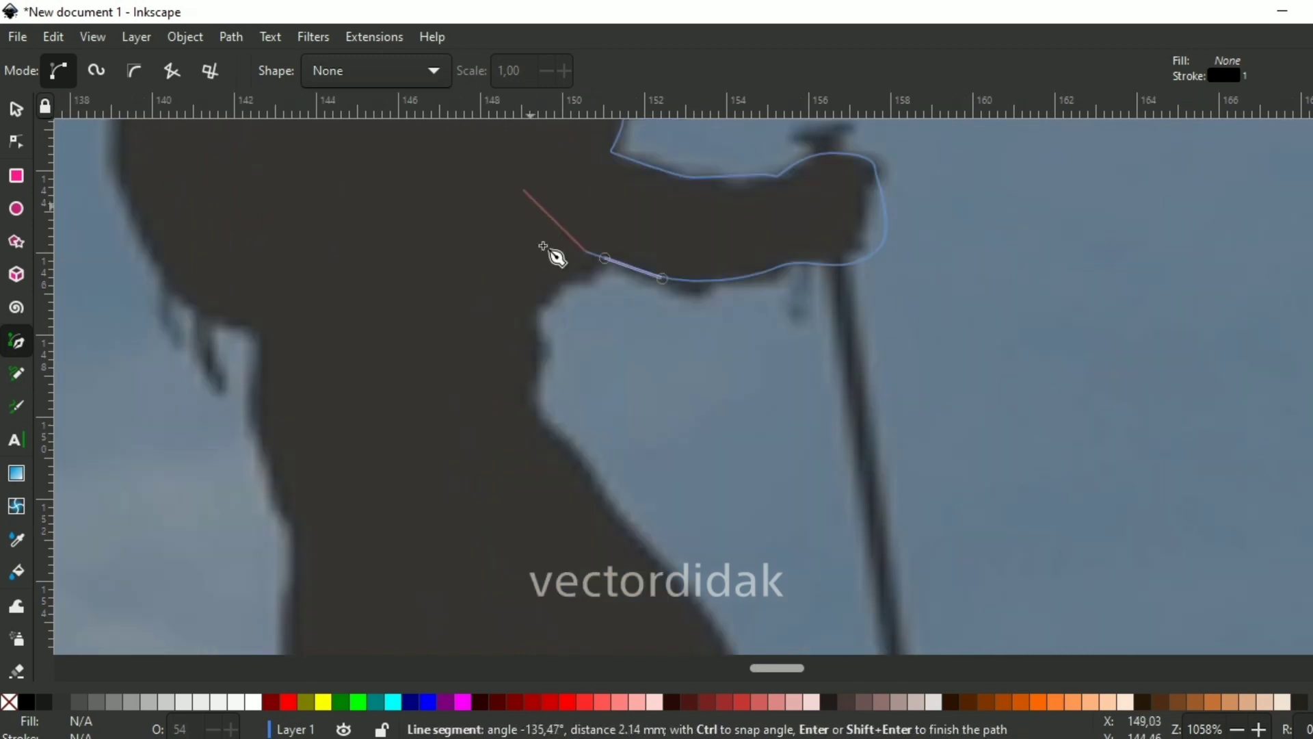
click(547, 426)
scroll(600, 440, down, 5)
scroll(599, 404, up, 3)
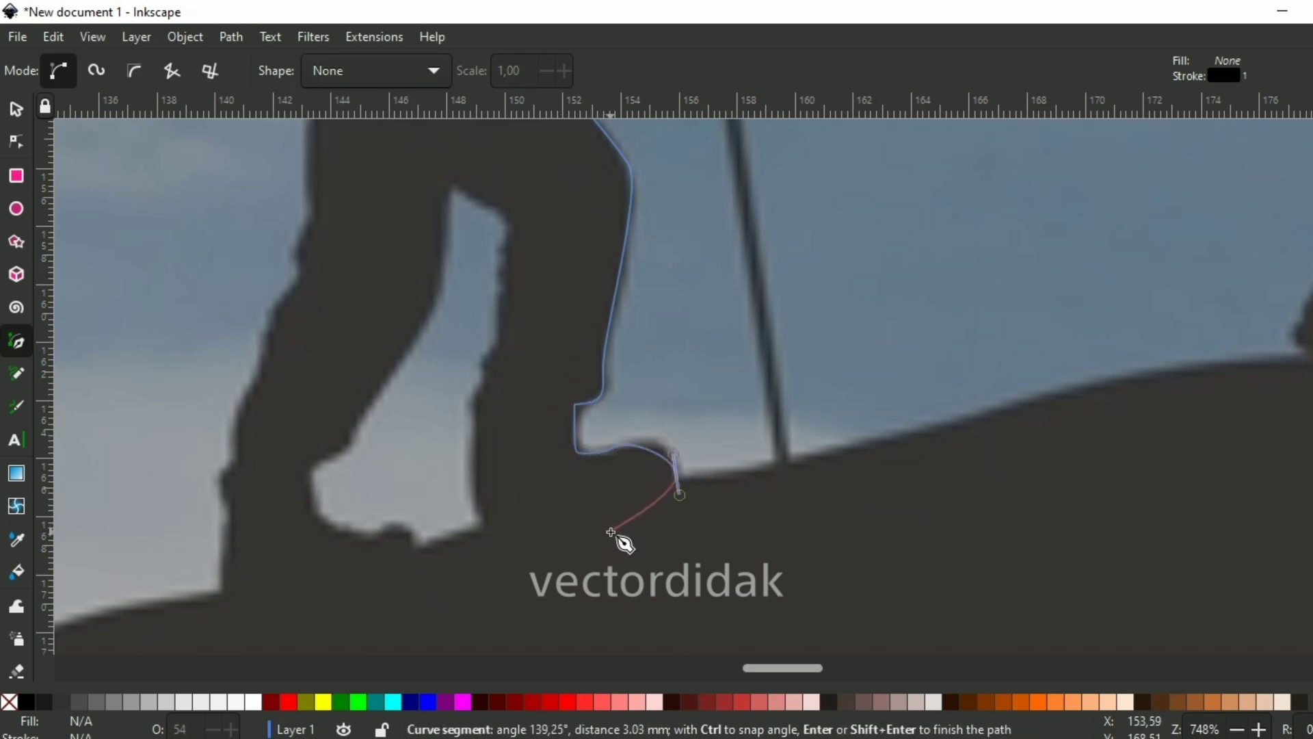
Step: Trace the front shoe's sole, the gap between the legs and the rear foot, up to the rear leg's outer edge
click(482, 419)
scroll(529, 481, up, 4)
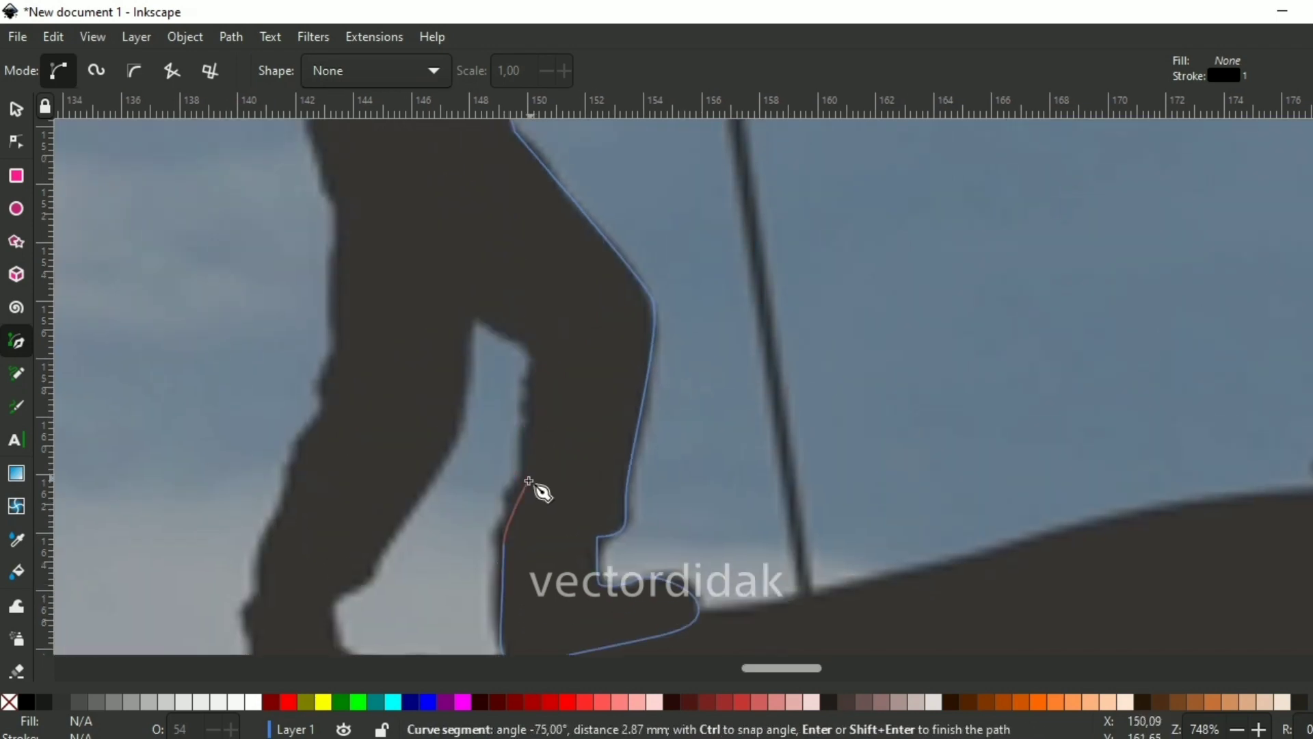
drag(347, 600, 342, 600)
scroll(422, 408, down, 7)
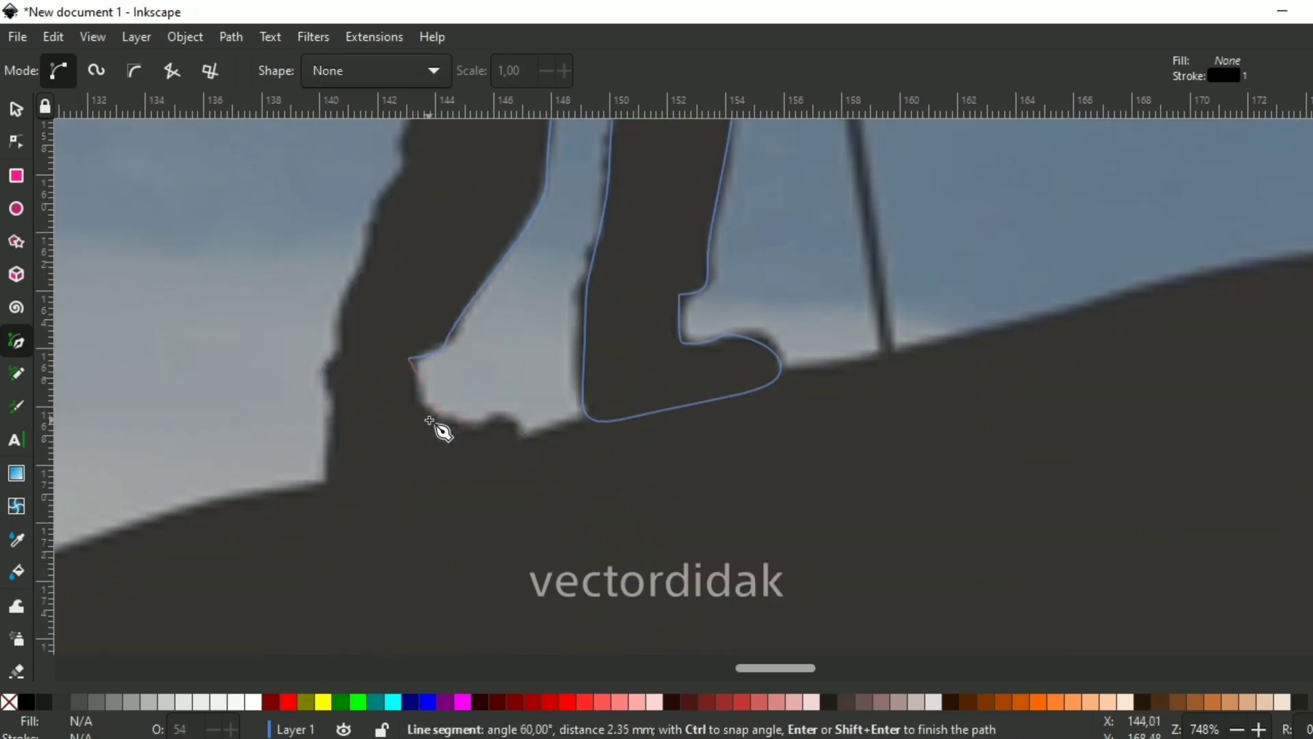
drag(328, 448, 330, 452)
scroll(361, 452, up, 5)
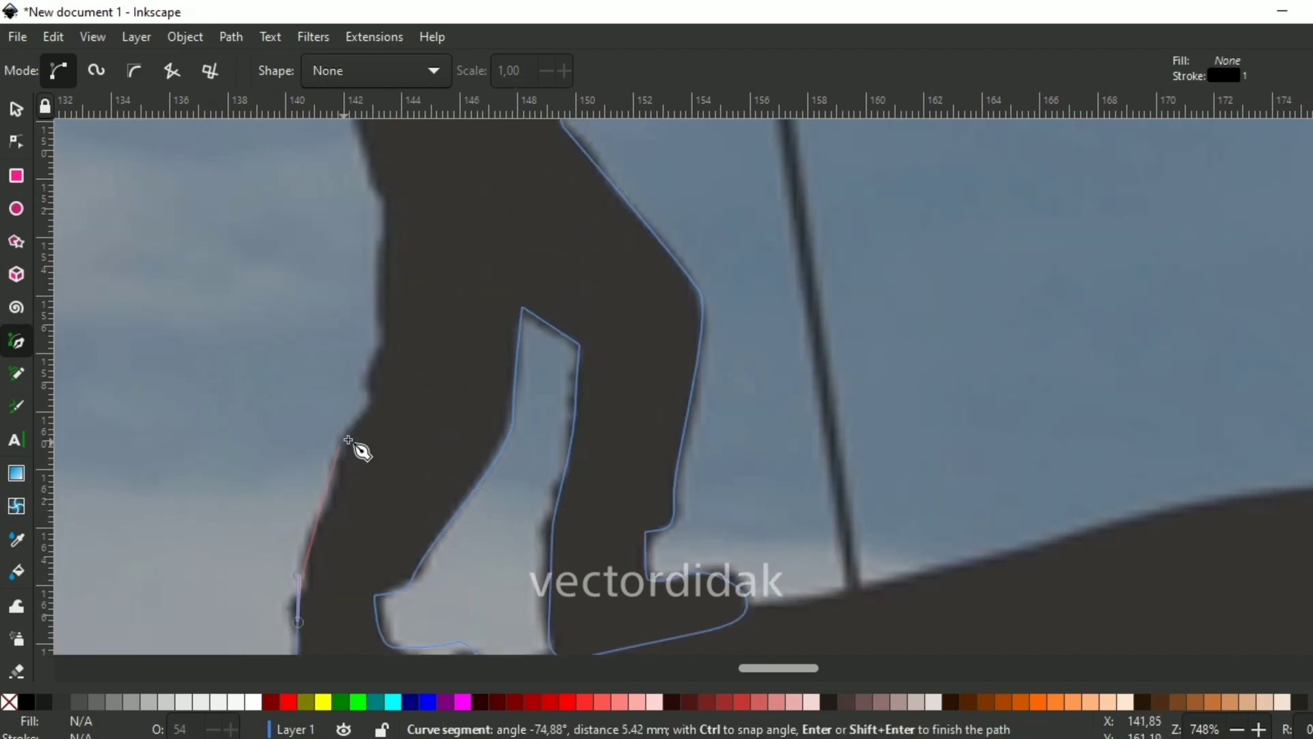
Step: Continue the outline up the outer edge of the rear leg to the base of the backpack
click(361, 451)
scroll(404, 405, up, 3)
click(404, 405)
scroll(420, 445, up, 3)
click(419, 445)
scroll(392, 498, up, 3)
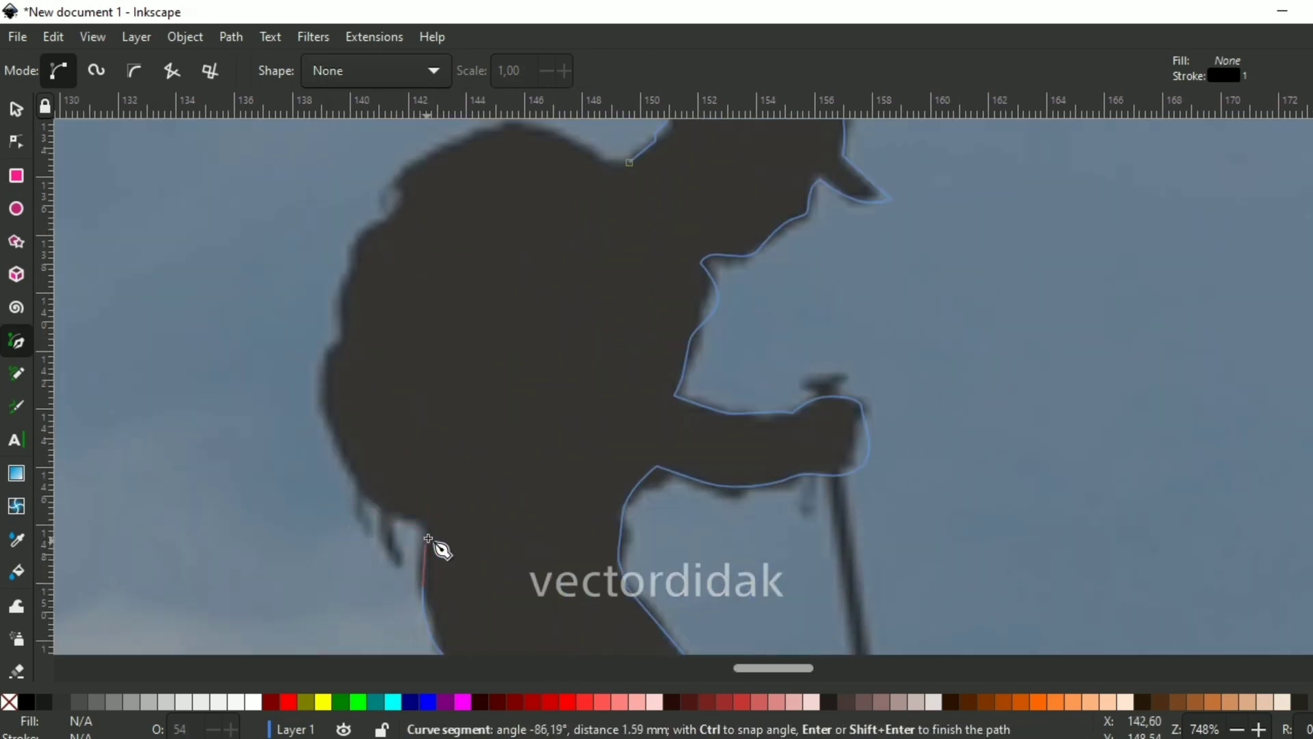
Step: Trace the backpack with curved segments and close the hiker's outline at the neck
drag(310, 436, 310, 436)
scroll(315, 431, up, 3)
drag(340, 437, 335, 354)
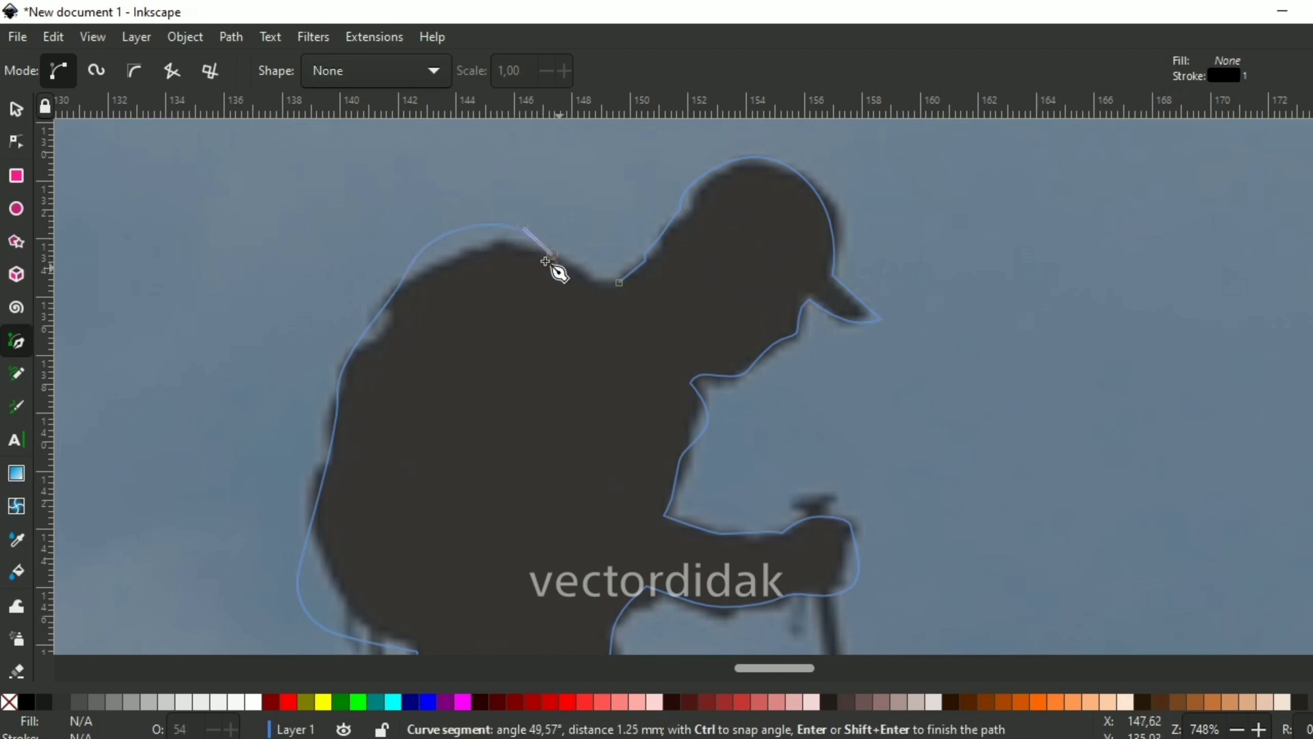
scroll(599, 305, up, 3)
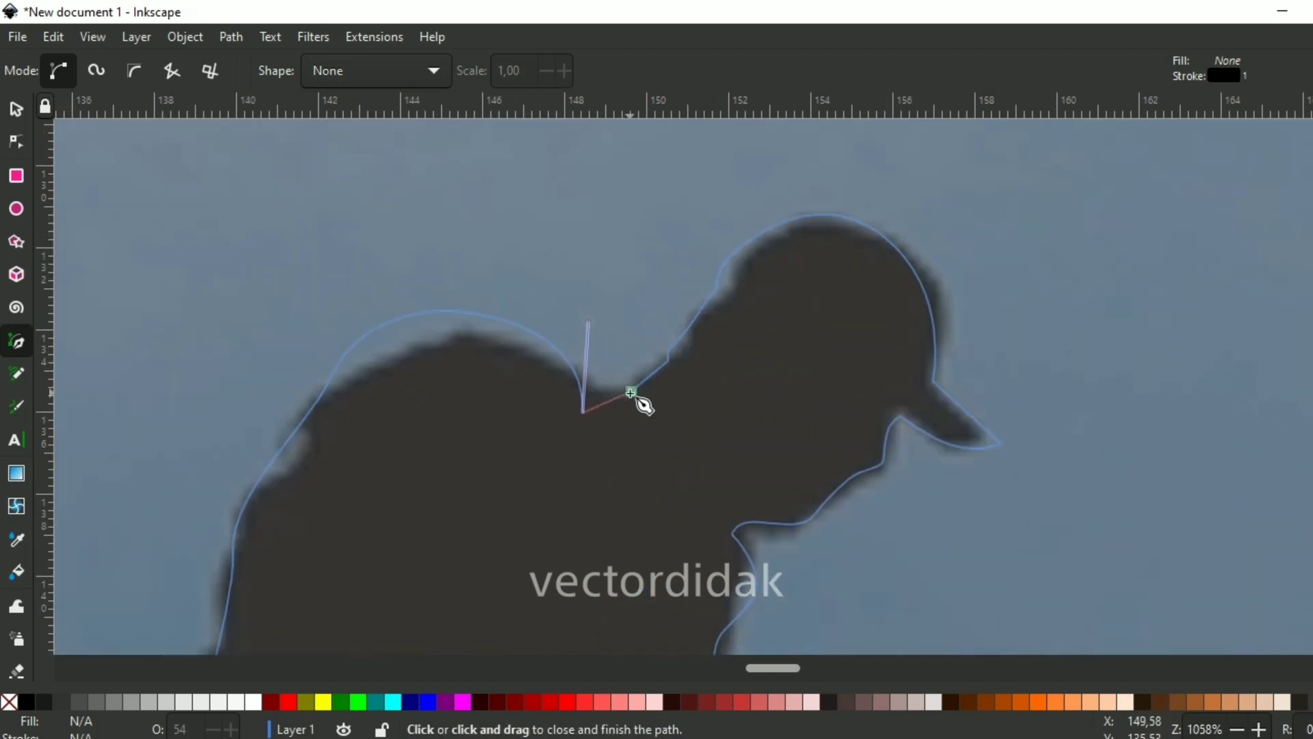
click(643, 401)
Step: Remove the hiker path's stroke and fill it with teal
scroll(531, 252, down, 2)
scroll(410, 410, down, 3)
shift+click(8, 702)
scroll(205, 479, up, 1)
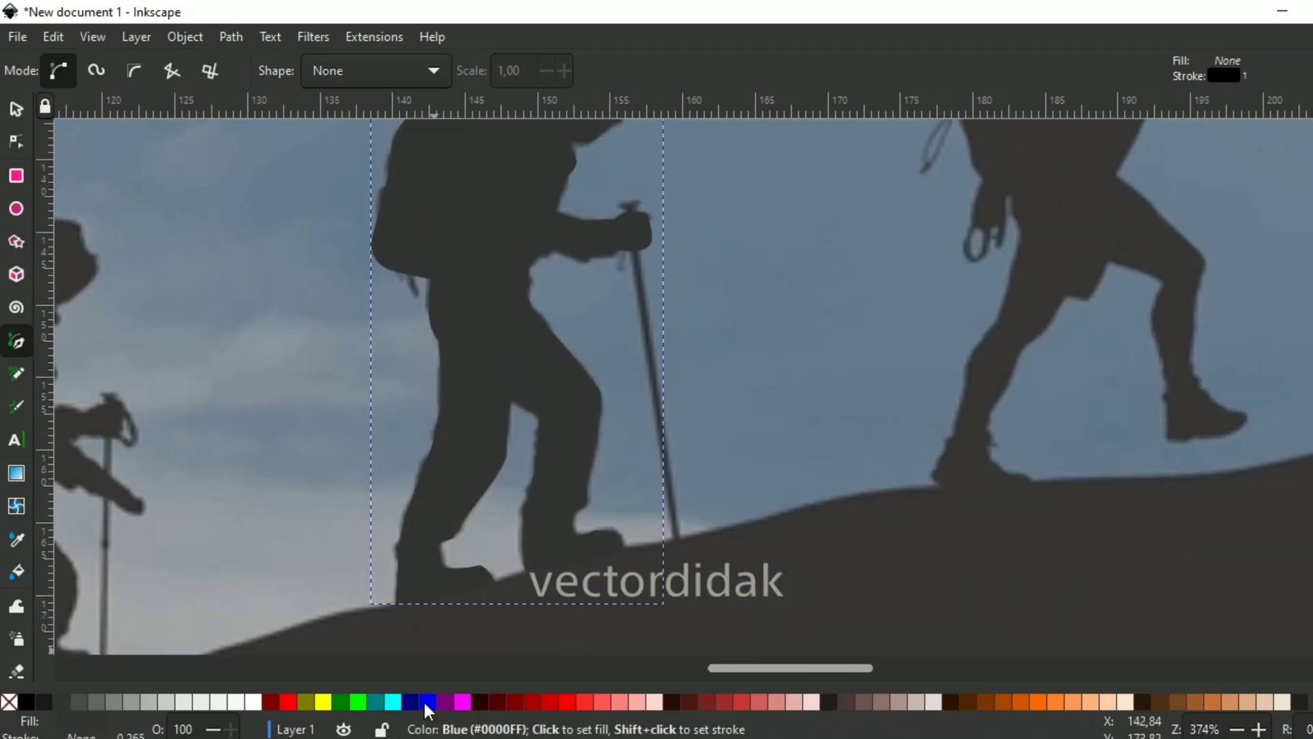
click(375, 701)
Step: Draw the trekking pole as a long narrow closed shape running from above the hand to the ground
scroll(563, 390, up, 2)
scroll(605, 285, up, 2)
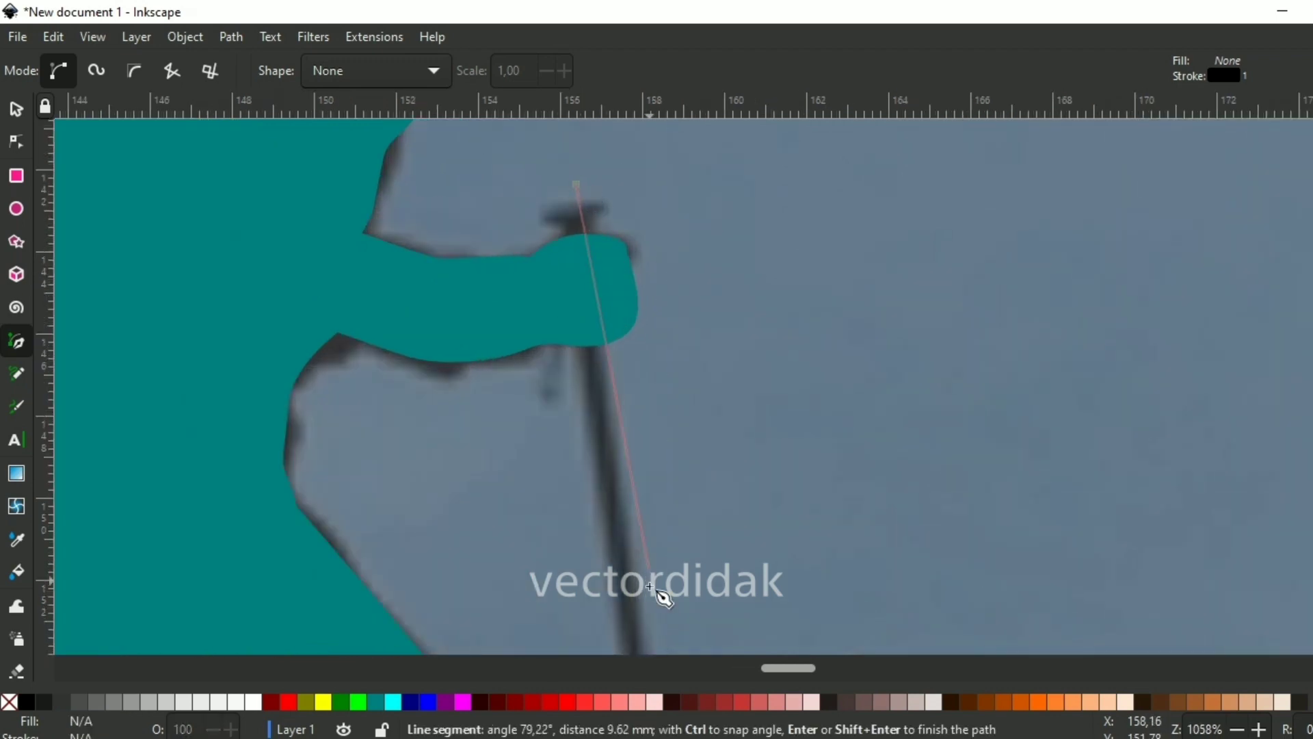
scroll(649, 586, down, 7)
scroll(643, 537, up, 6)
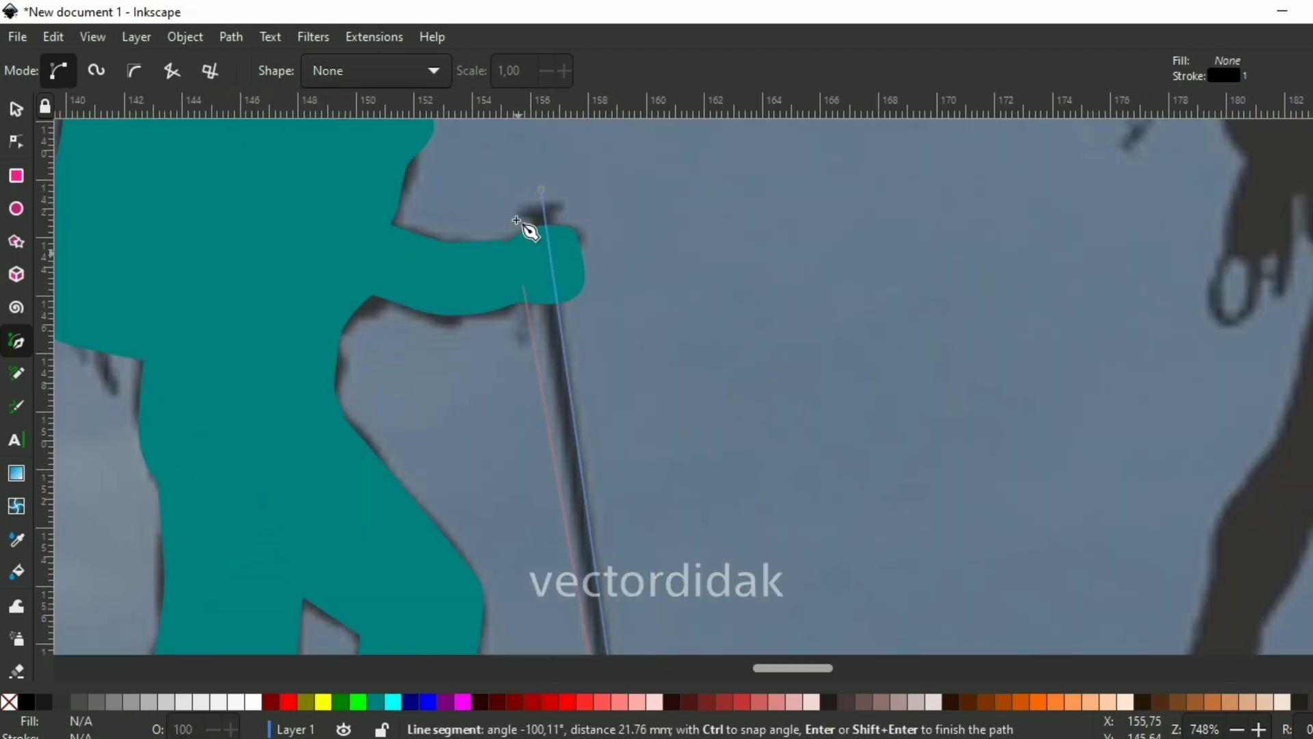
scroll(528, 229, up, 1)
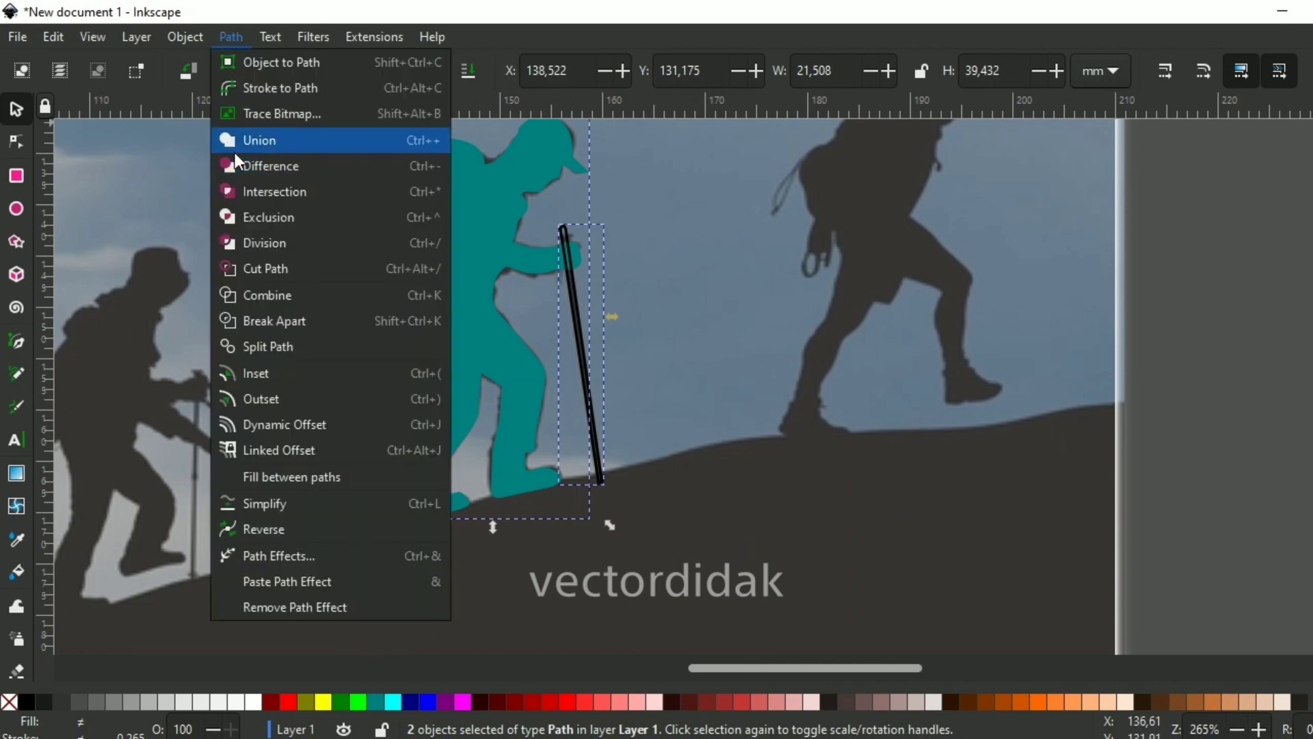
Step: Merge the trekking pole and the hiker's body with Union
click(261, 134)
click(380, 298)
key(Escape)
Step: Draw an ellipse about 3.9 by 4.1 mm on top of the backpack and set its opacity to 100%
scroll(462, 236, up, 3)
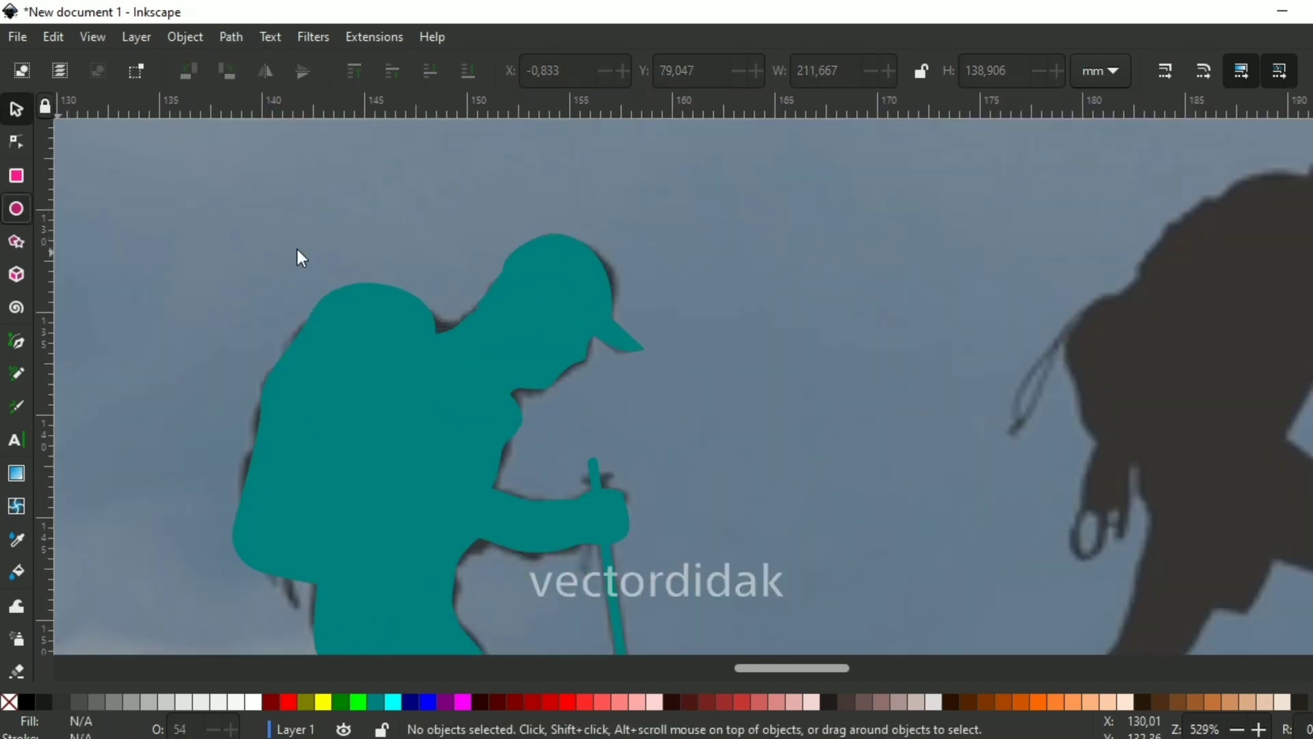
key(e)
drag(240, 218, 314, 292)
key(s)
key(ctrl+shift+f)
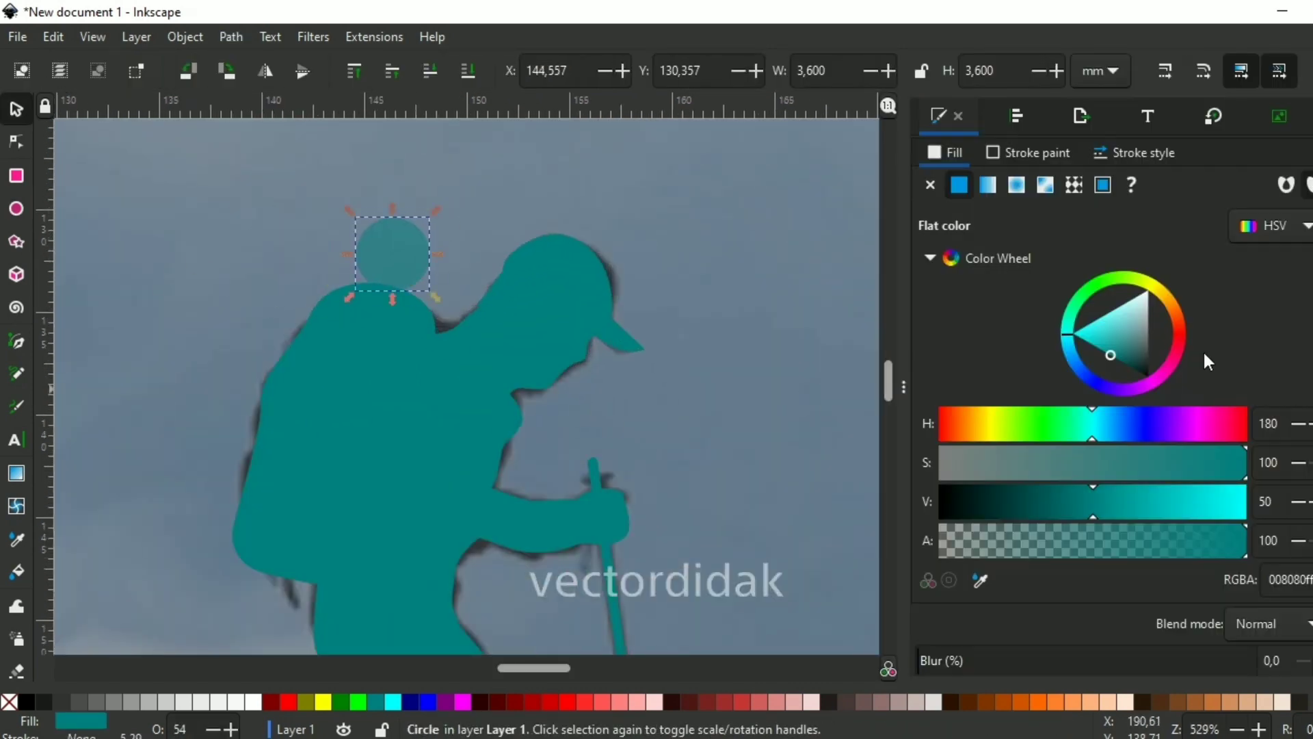
scroll(1202, 358, down, 1)
click(1252, 655)
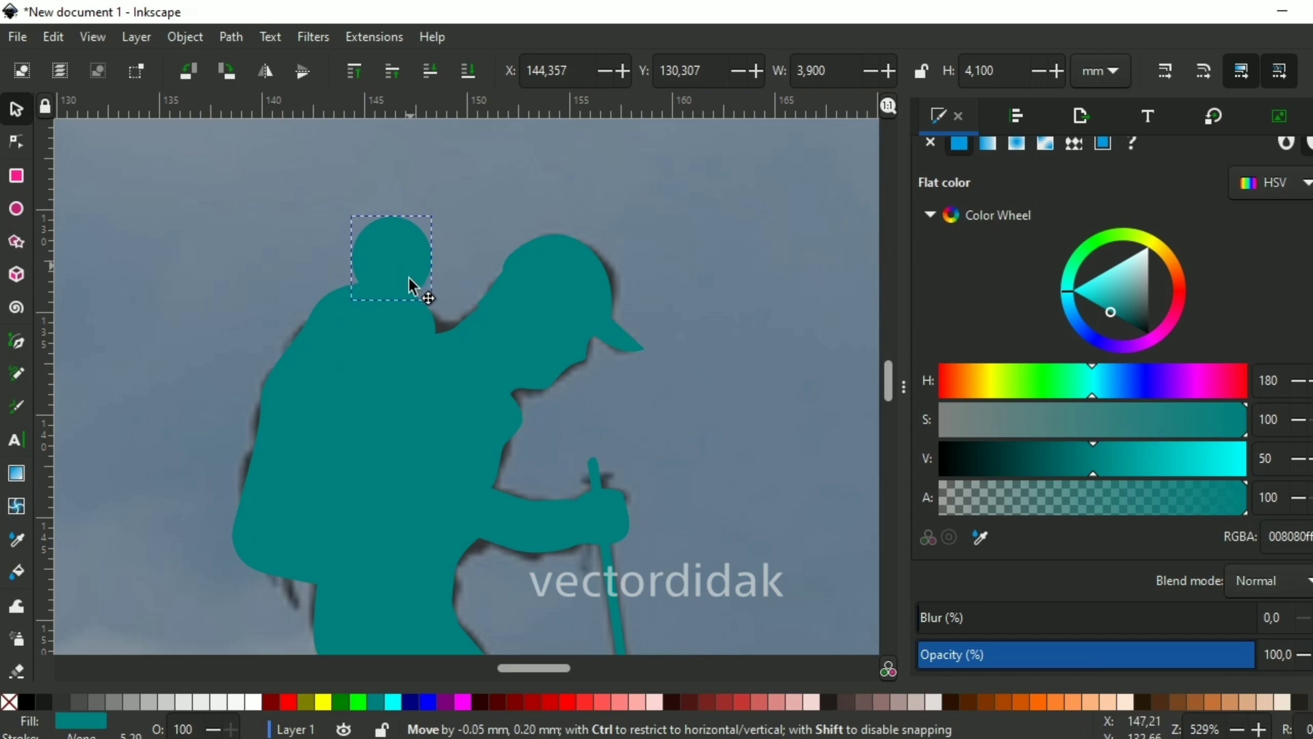
click(431, 278)
Step: Draw a thin closed curved shape arching from behind the neck over the ellipse on the backpack
scroll(462, 209, up, 1)
key(b)
click(419, 367)
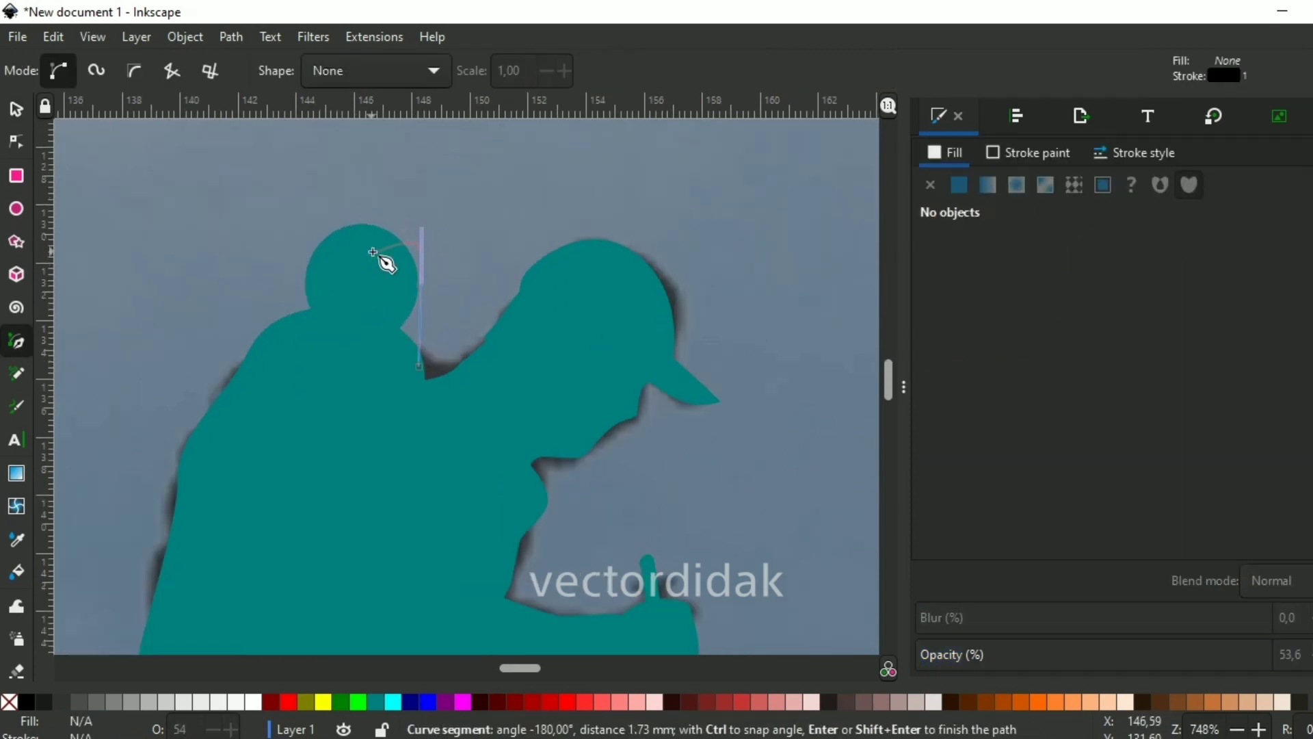
scroll(375, 255, up, 1)
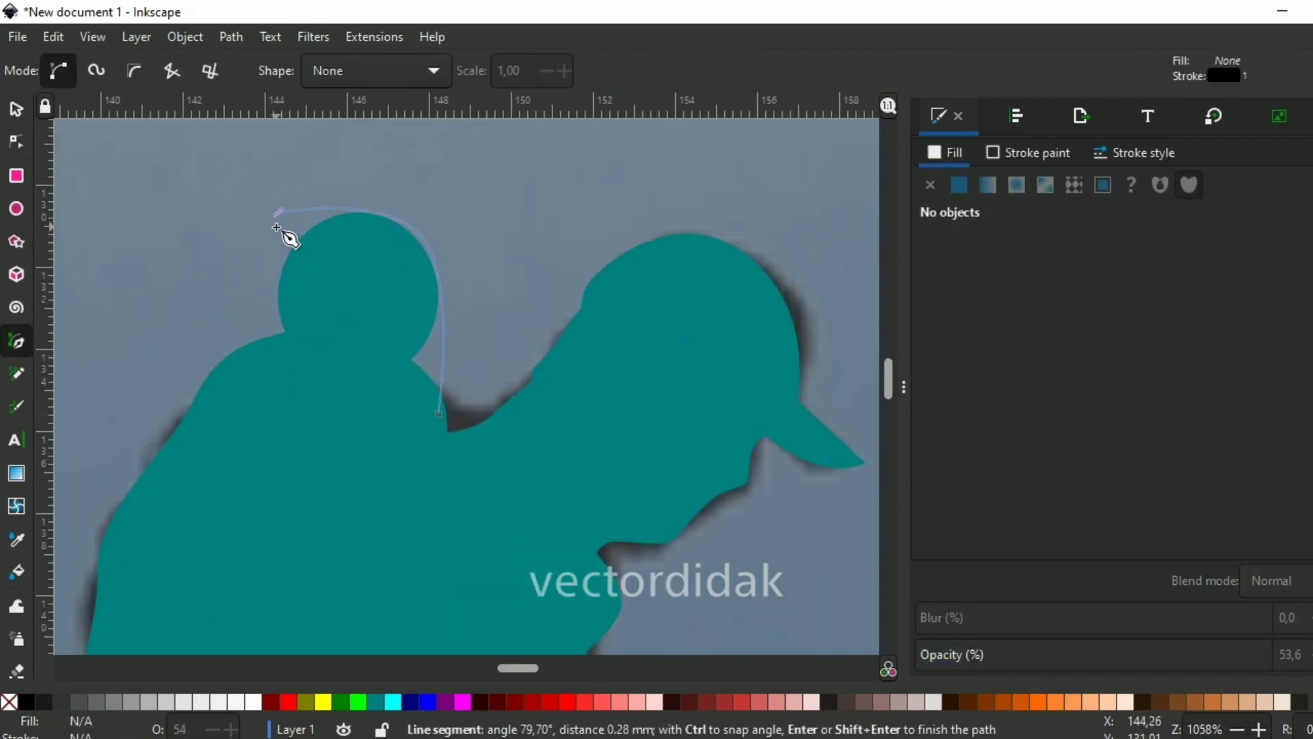
click(431, 401)
Step: Union the curved shape with the ellipse, and union the result with the hiker
key(s)
shift+click(448, 419)
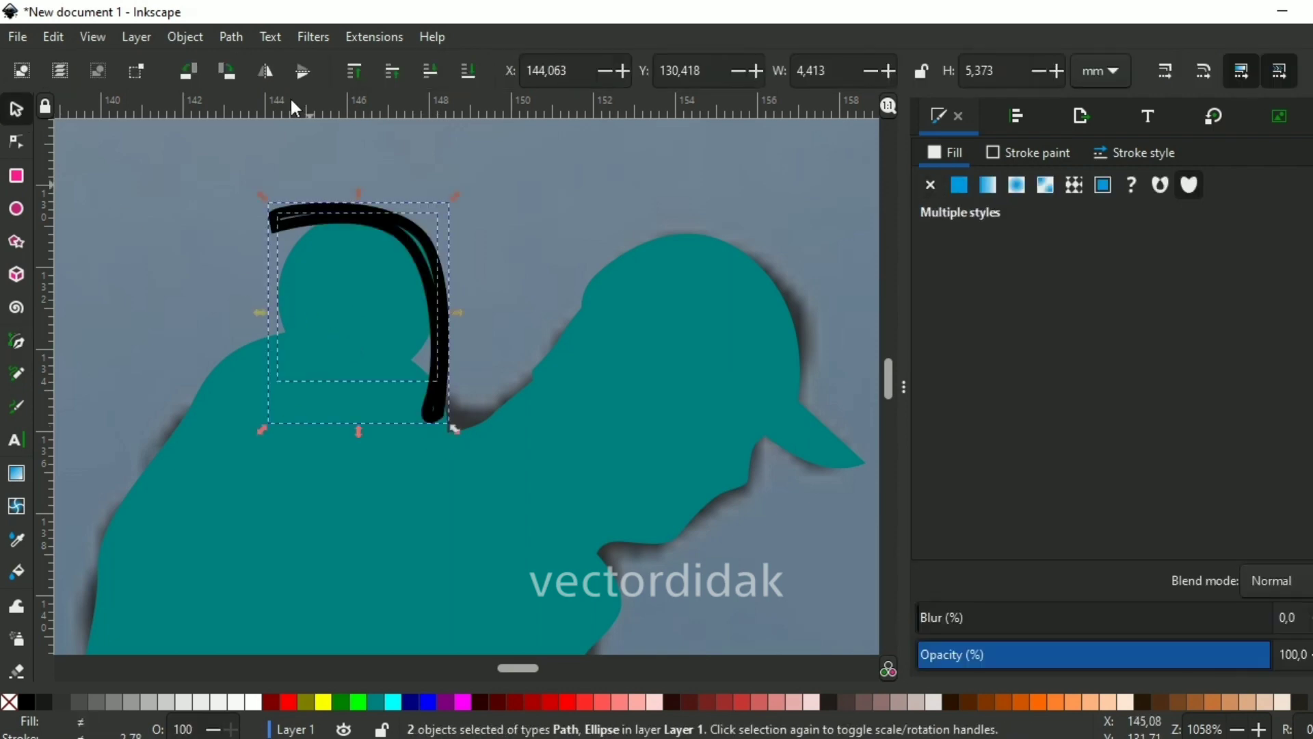
click(230, 36)
click(260, 140)
shift+click(595, 360)
click(231, 36)
click(260, 143)
scroll(567, 528, down, 5)
key(Escape)
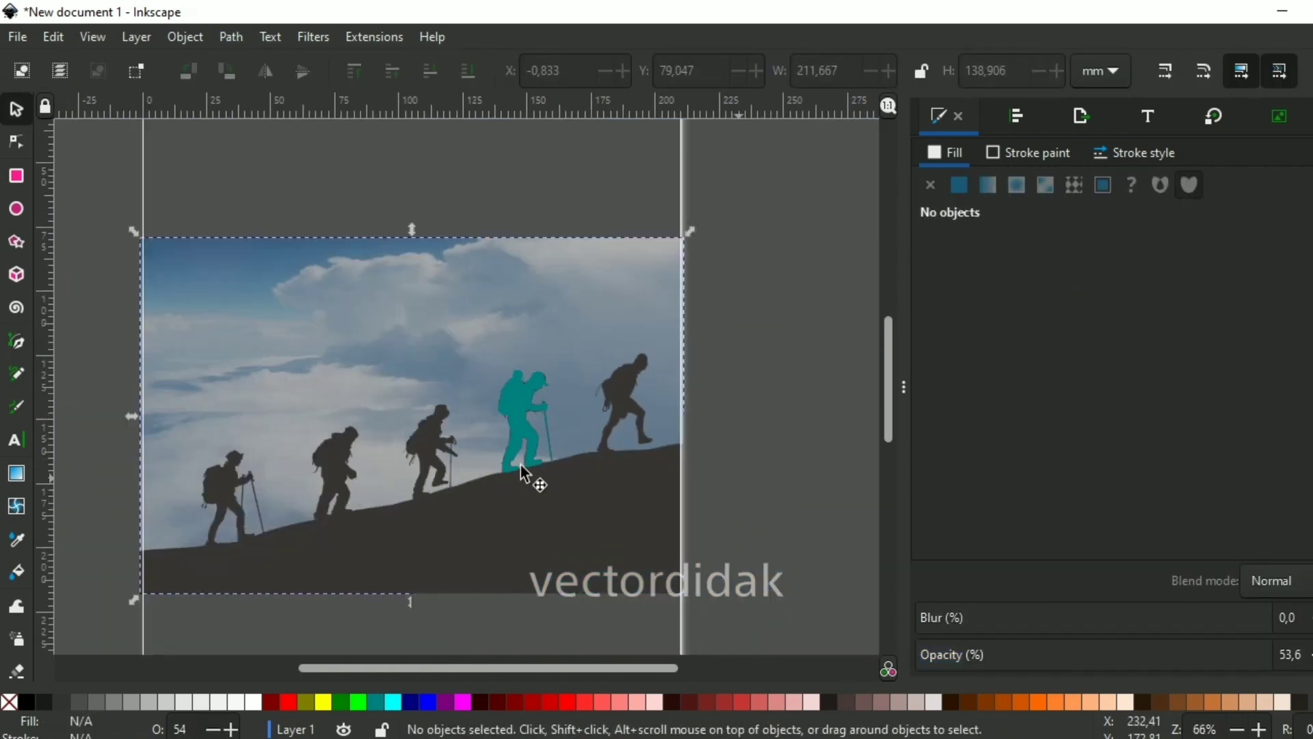
Step: Trace the slope beneath the hiker as a large closed ground shape extending past the photo's edges
scroll(146, 504, up, 1)
key(b)
click(244, 461)
scroll(406, 404, up, 2)
drag(247, 445, 310, 429)
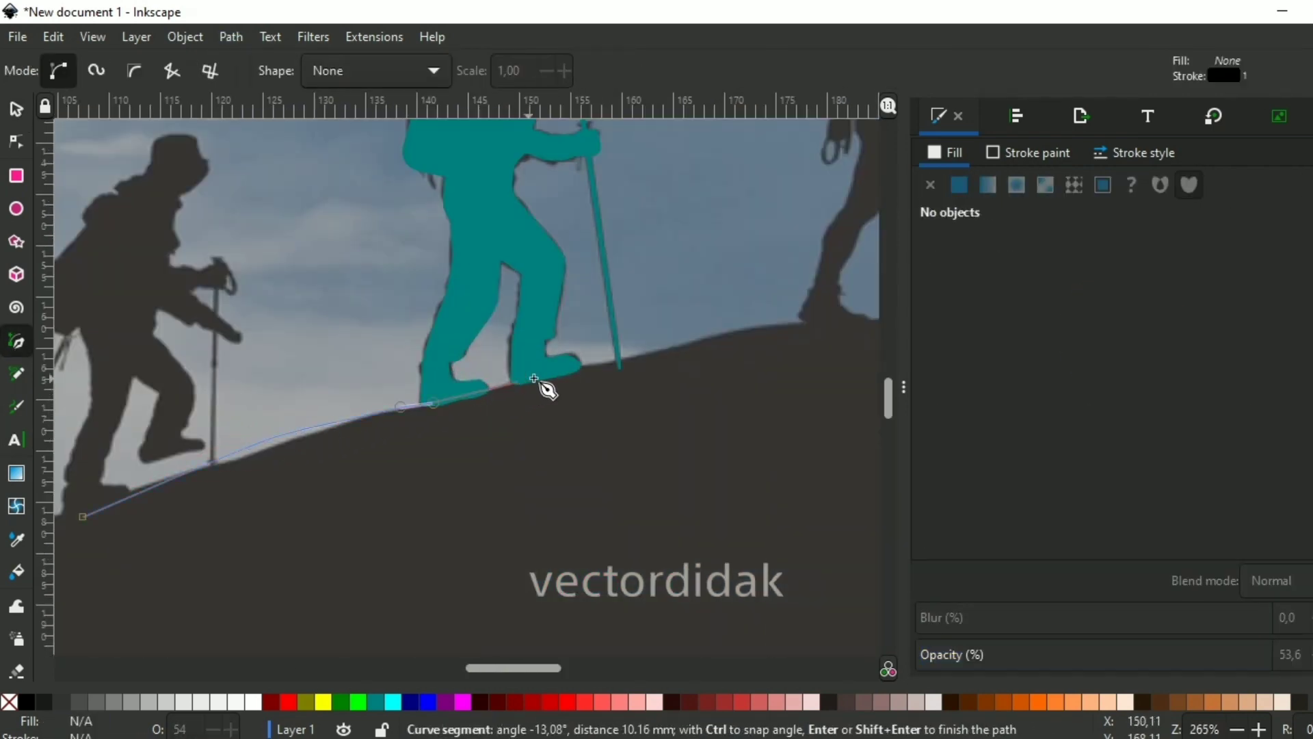
click(618, 366)
scroll(567, 387, down, 2)
scroll(815, 260, down, 1)
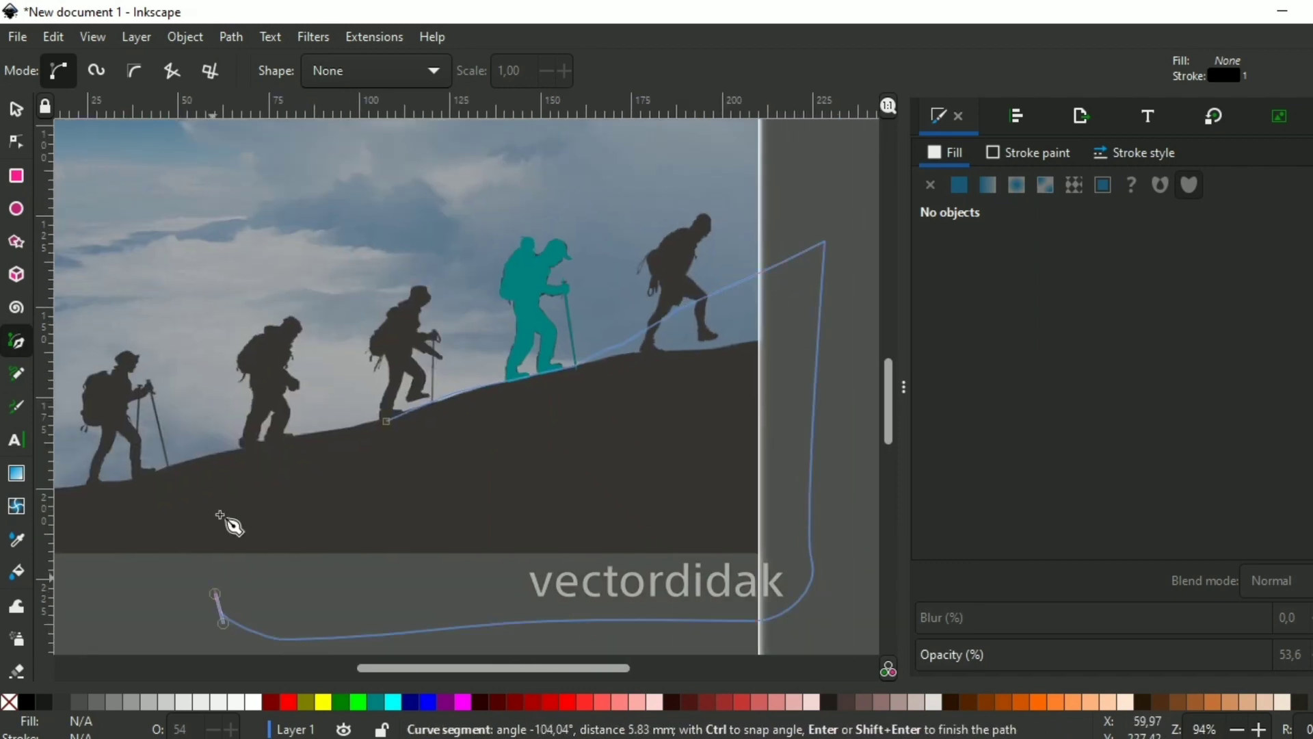
click(386, 422)
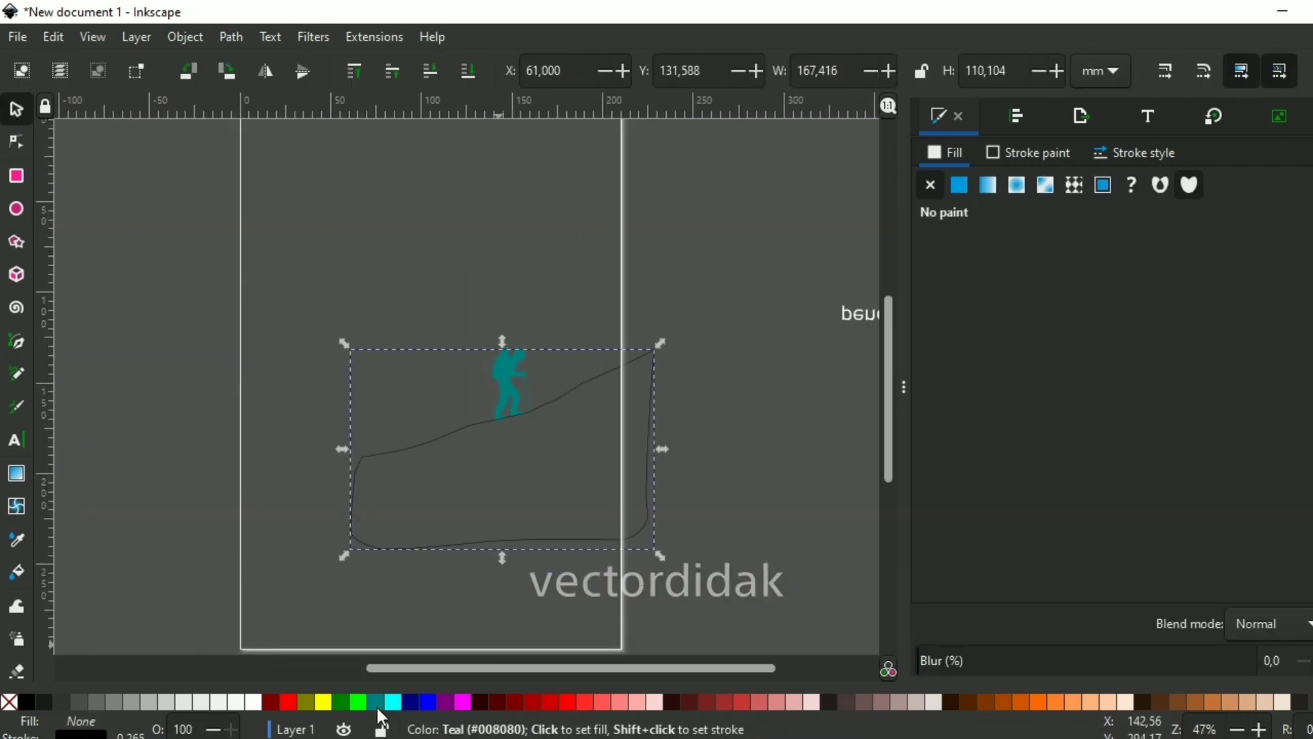
Step: Give the ground the hiker's teal fill and keep a spare copy of both shapes beside the page
key(ctrl+shift+v)
key(ctrl+a)
scroll(498, 470, down, 3)
scroll(522, 439, up, 3)
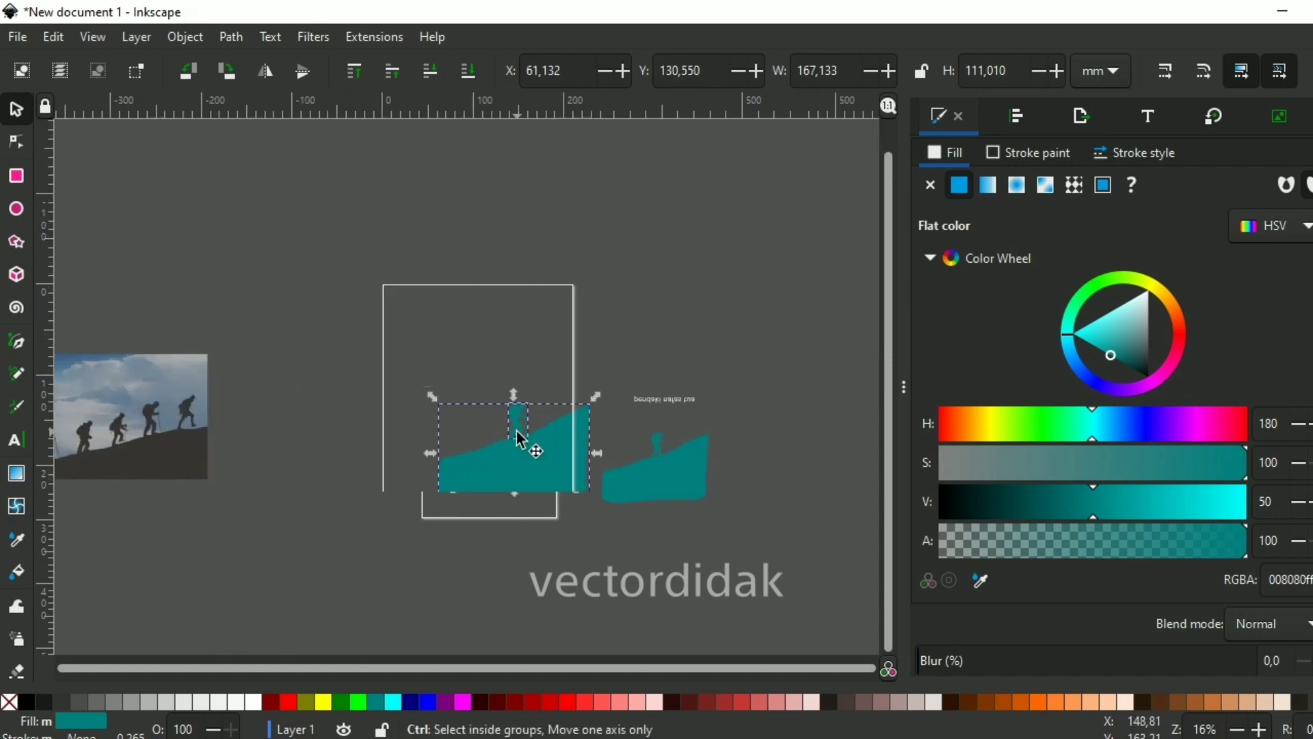
Step: Merge the hiker and the ground on the page into one shape with Union
click(231, 36)
key(Escape)
key(Escape)
Step: Draw a circle above the slope, enlarge it to about 65 mm across and place it over the hiker
click(522, 503)
key(3)
key(e)
drag(358, 258, 483, 375)
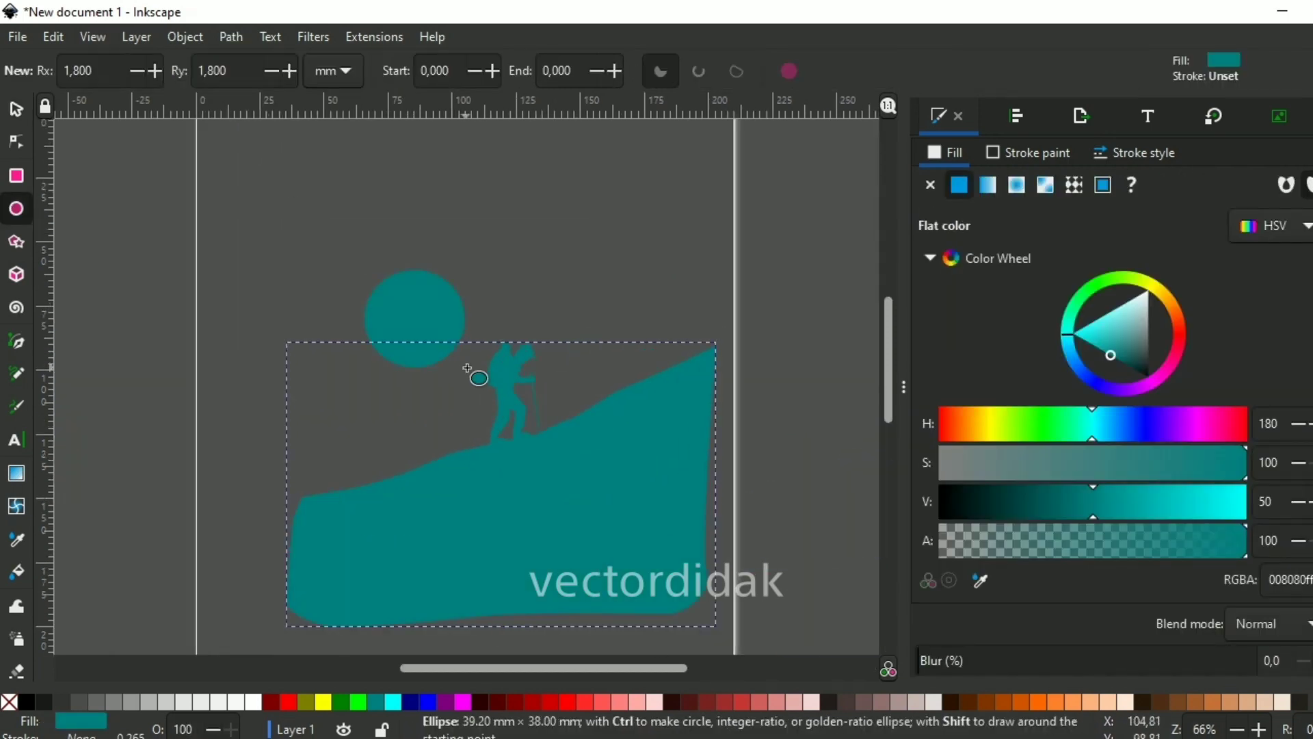
key(s)
drag(413, 316, 336, 245)
drag(364, 301, 494, 398)
Step: Fill the circle with orange d45500 and send it behind the landscape
click(1049, 705)
key(End)
key(Escape)
Step: Set the reference photo's opacity to 100% and move it closer to the page
click(425, 419)
key(minus)
key(minus)
click(175, 439)
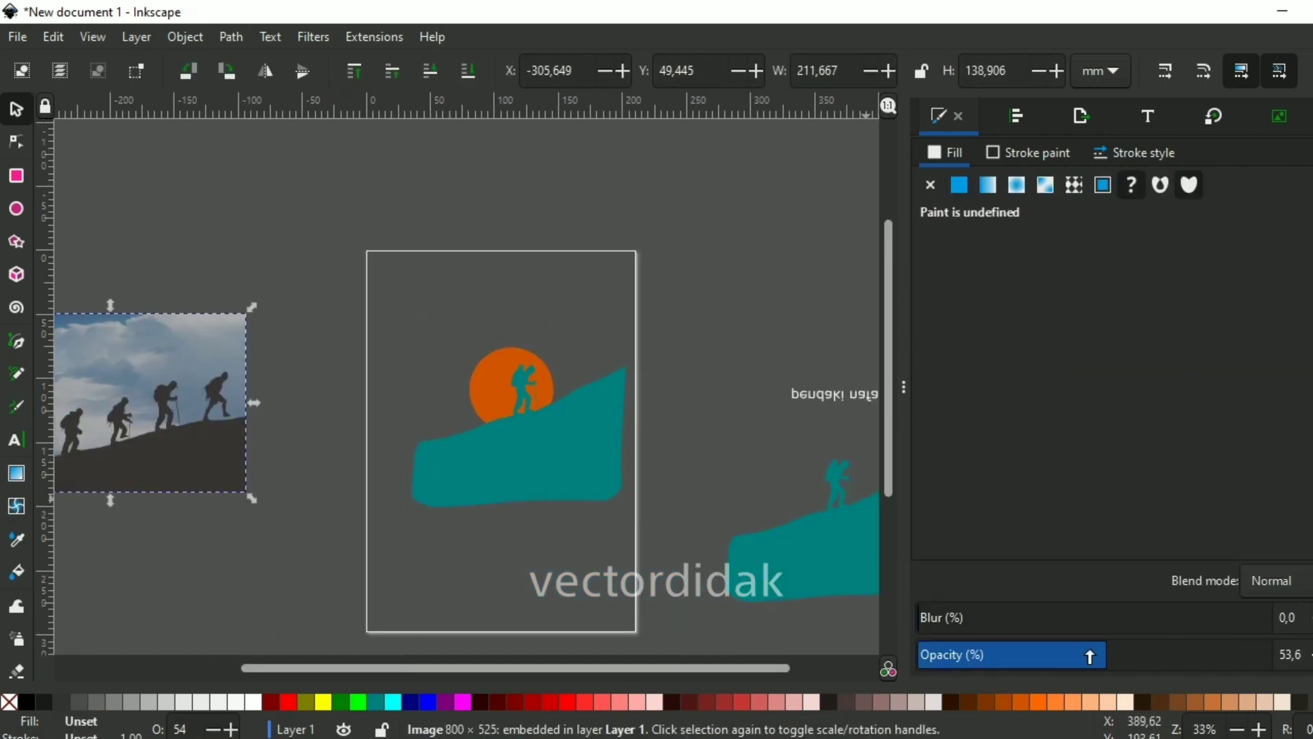
drag(318, 390, 332, 385)
Step: Fill the merged hiker and ground with the dark silhouette colour sampled from the photo
click(445, 479)
key(d)
click(206, 438)
key(Escape)
key(s)
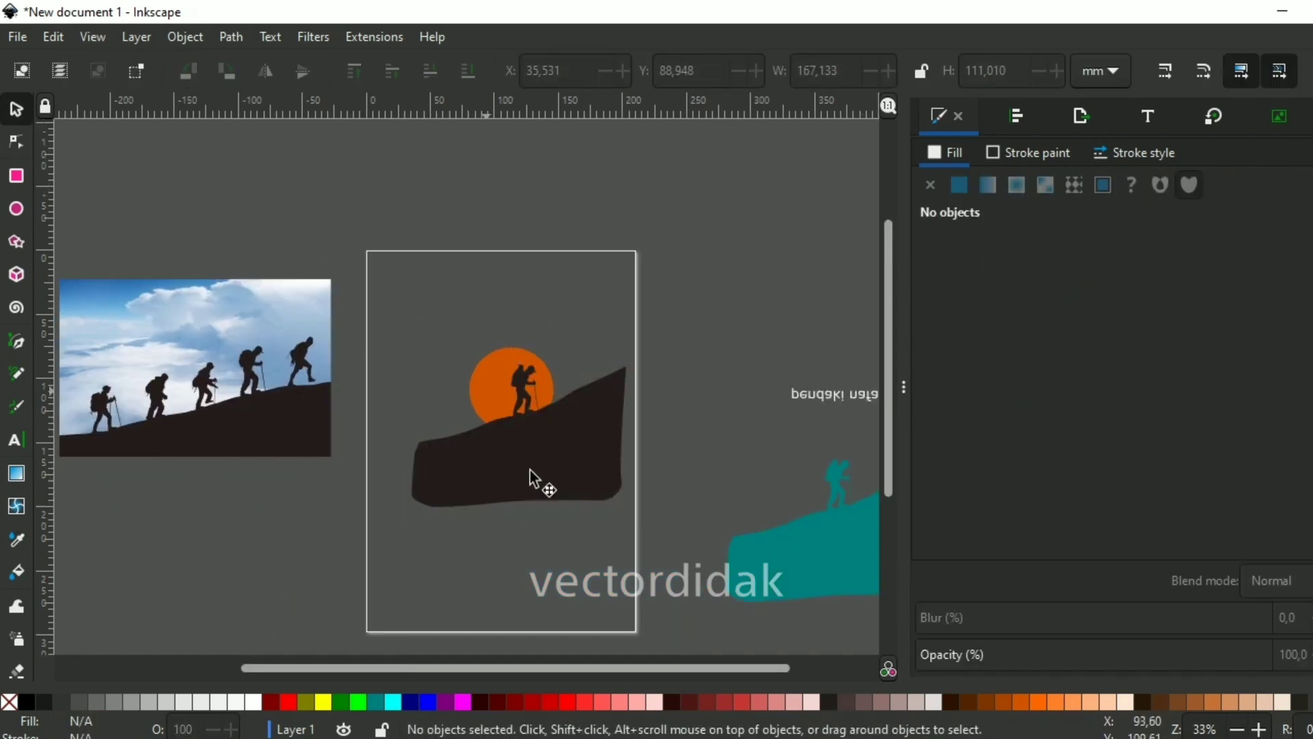
Step: Resize the orange circle to about 98 mm across and reposition it and the landscape so it frames the hiker
click(527, 362)
drag(559, 438, 586, 440)
click(586, 411)
key(plus)
key(plus)
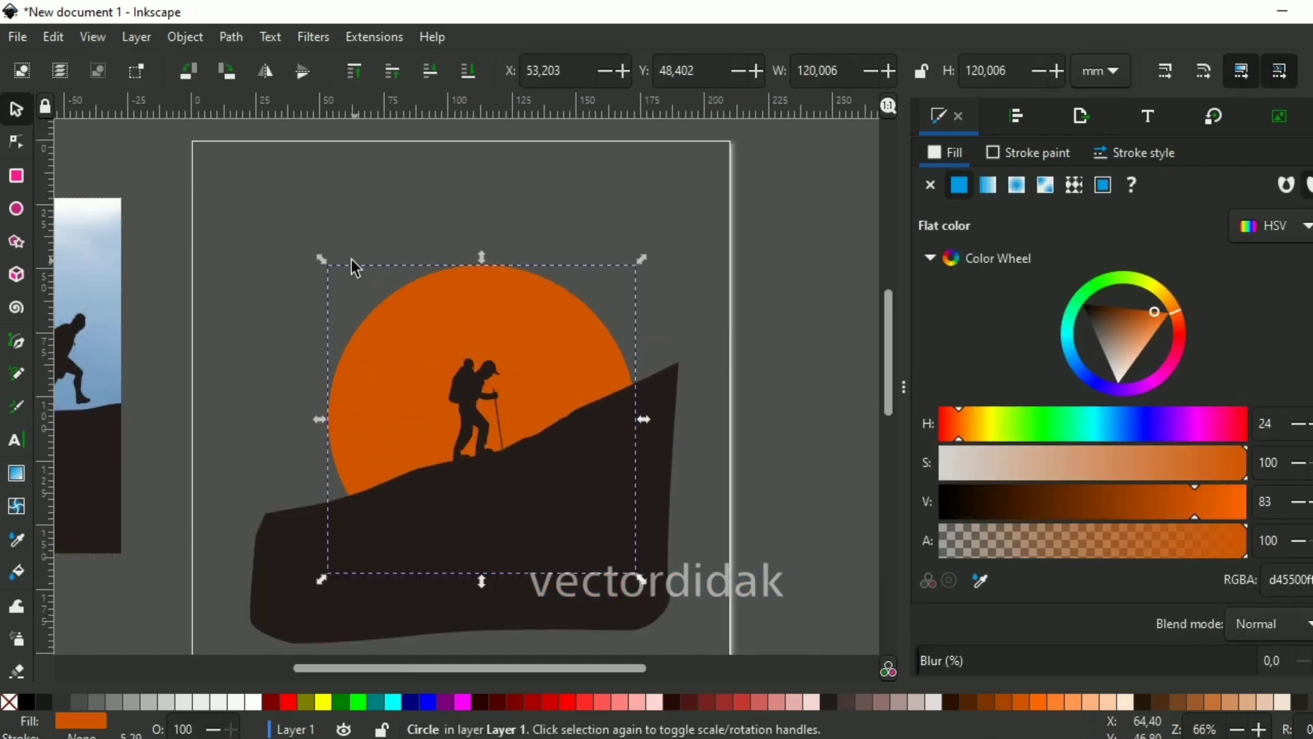
drag(325, 264, 355, 313)
Step: Enlarge the landscape shape to about 169.5 by 112.6 mm and adjust its position against the circle
drag(568, 445, 566, 445)
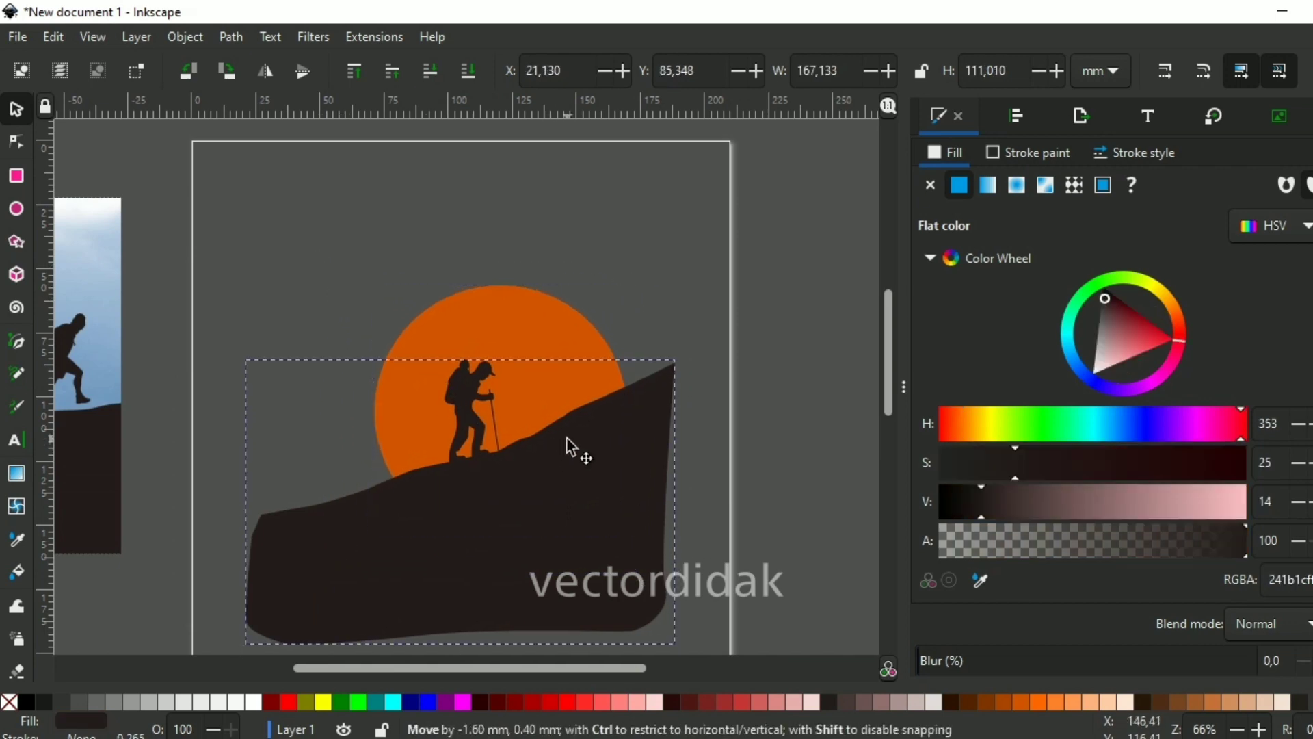
drag(682, 357, 698, 352)
drag(627, 501, 630, 504)
drag(686, 362, 694, 352)
key(Escape)
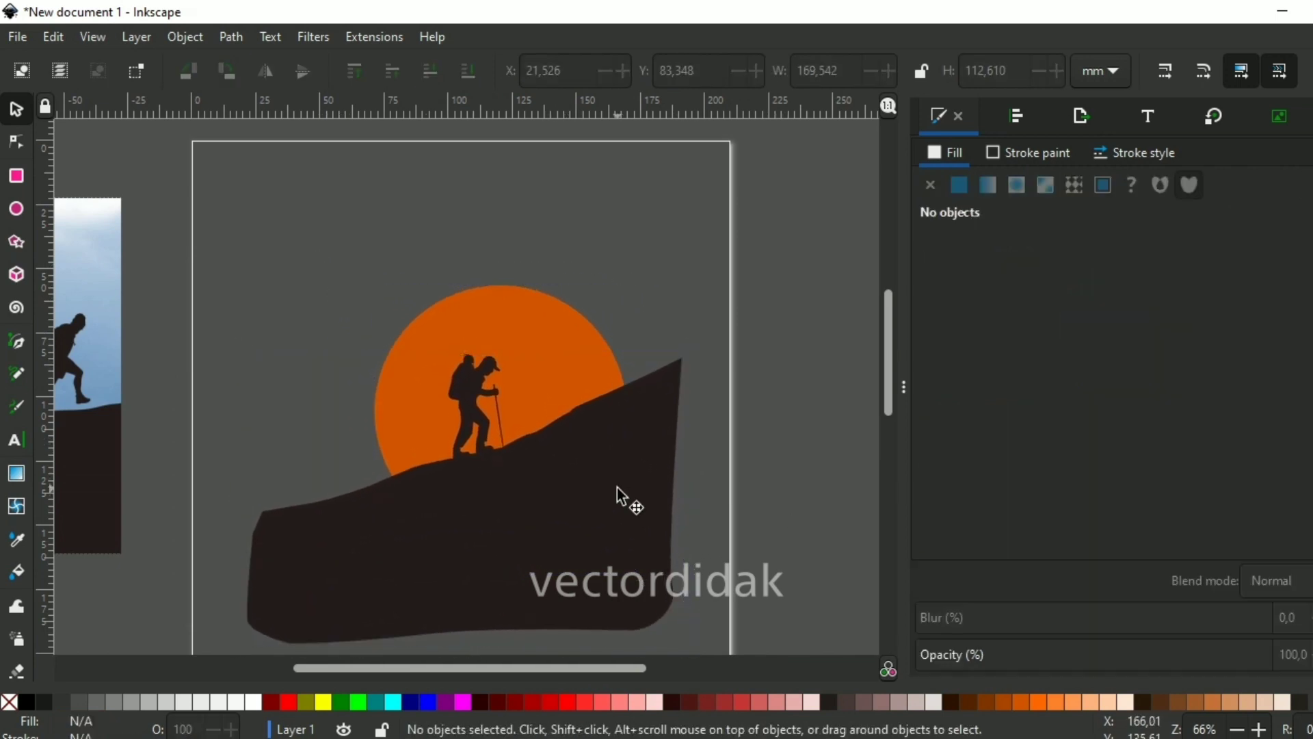
Step: Duplicate the circle and landscape, offset the copies up and left, and cut the copied circle to the part overlapping the landscape
click(621, 499)
shift+click(577, 434)
key(ctrl+d)
drag(577, 433, 430, 287)
click(231, 36)
click(262, 246)
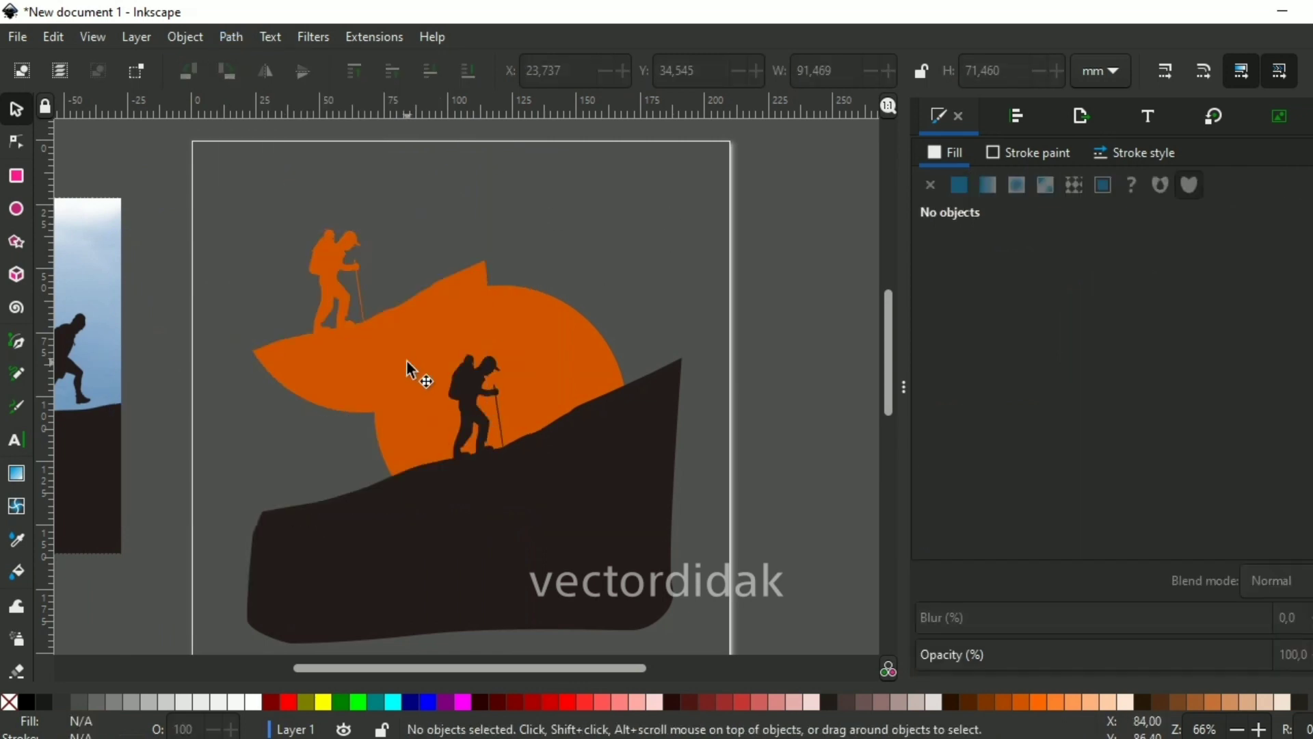
Step: Give the cut hiker piece the same dark fill as the landscape
key(d)
key(s)
click(342, 287)
key(ctrl+shift+v)
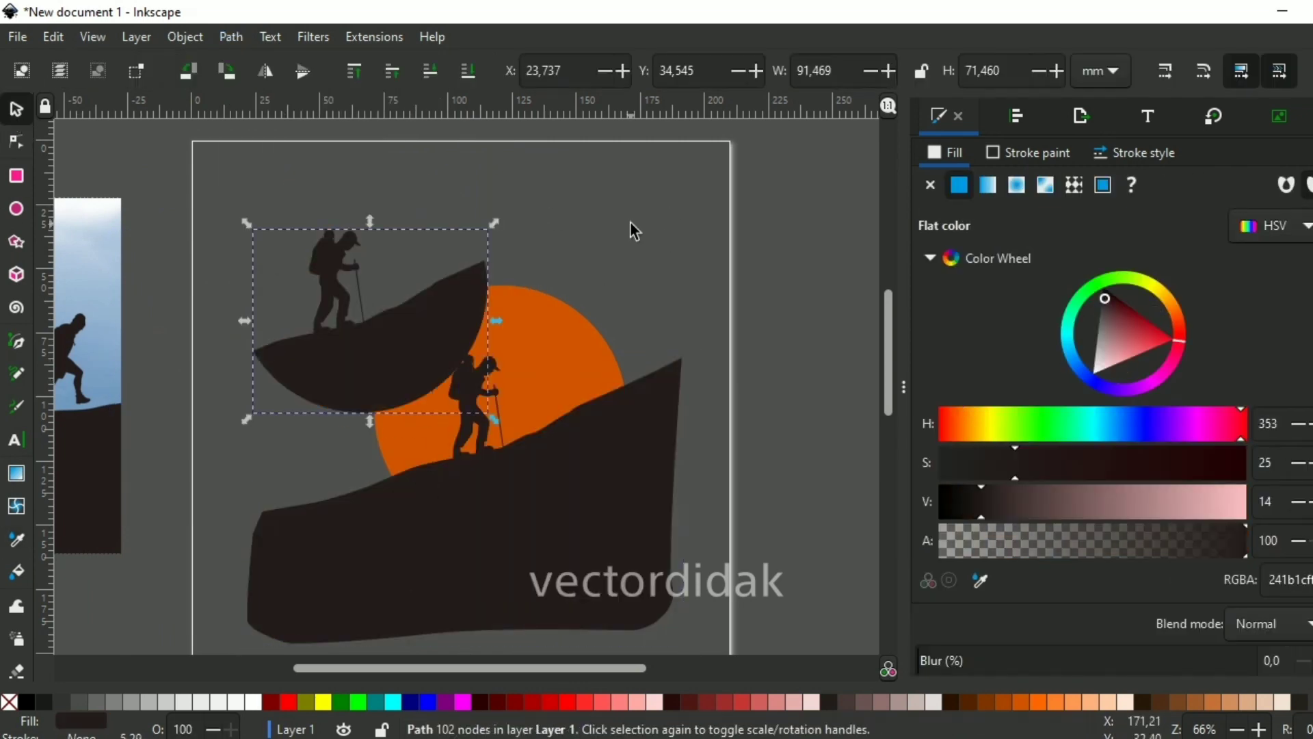
Step: Move the original landscape aside and align the cut hiker piece to the circle's right and bottom edges
drag(498, 515, 157, 650)
click(424, 356)
shift+click(499, 504)
key(ctrl+shift+a)
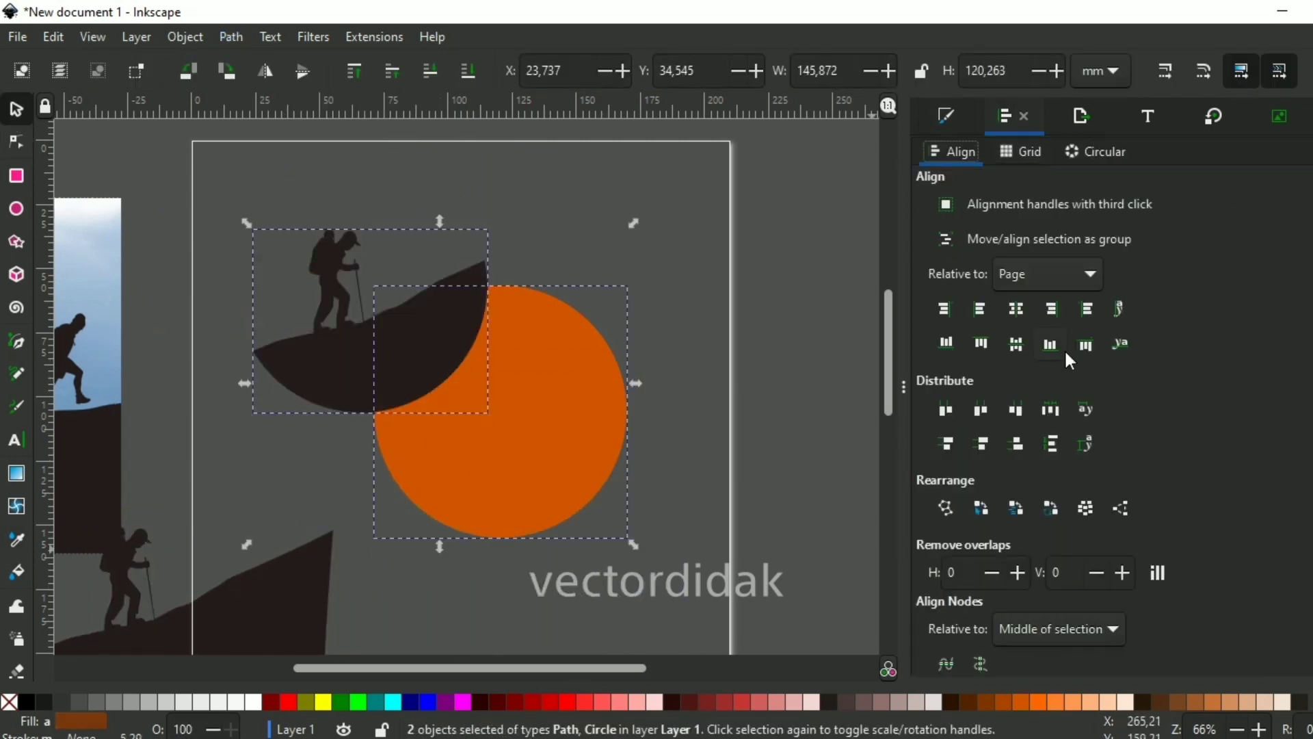
click(1052, 309)
click(821, 374)
Step: Move the uncut dark landscape off the page to below the reference photo
key(minus)
key(minus)
key(minus)
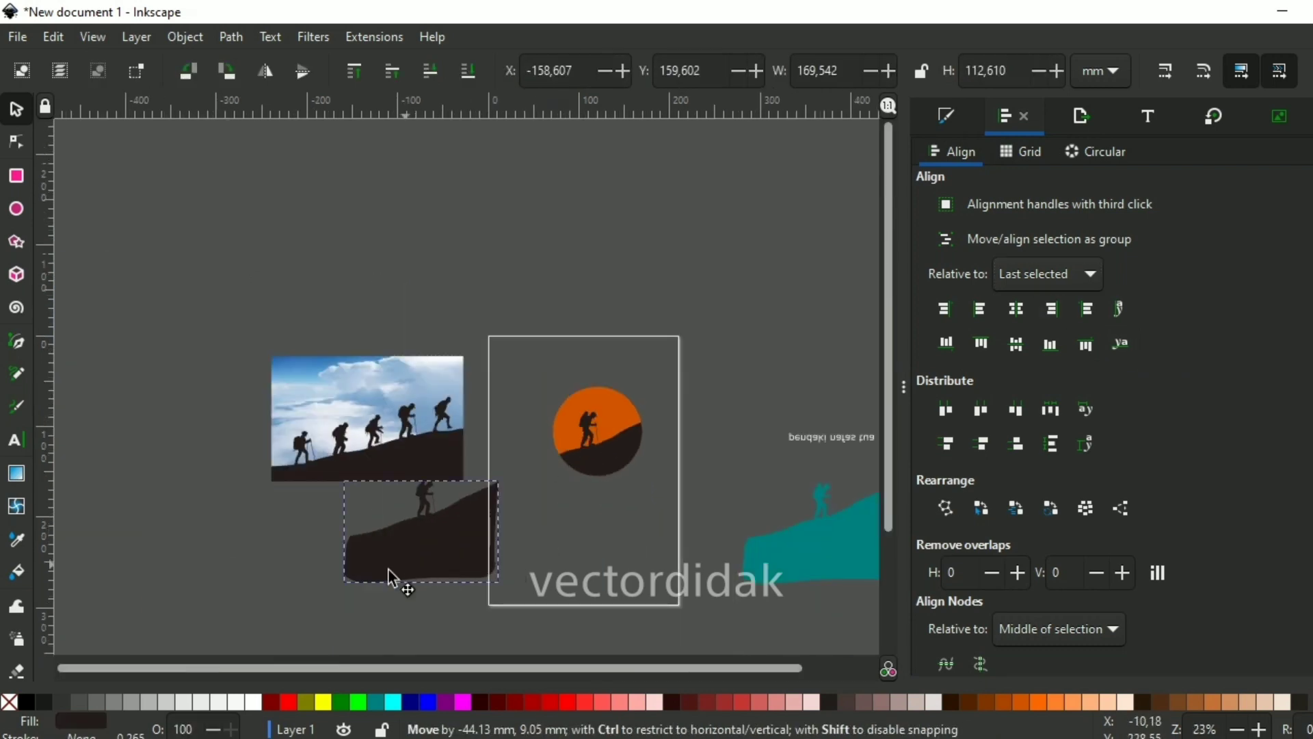
drag(396, 578, 331, 565)
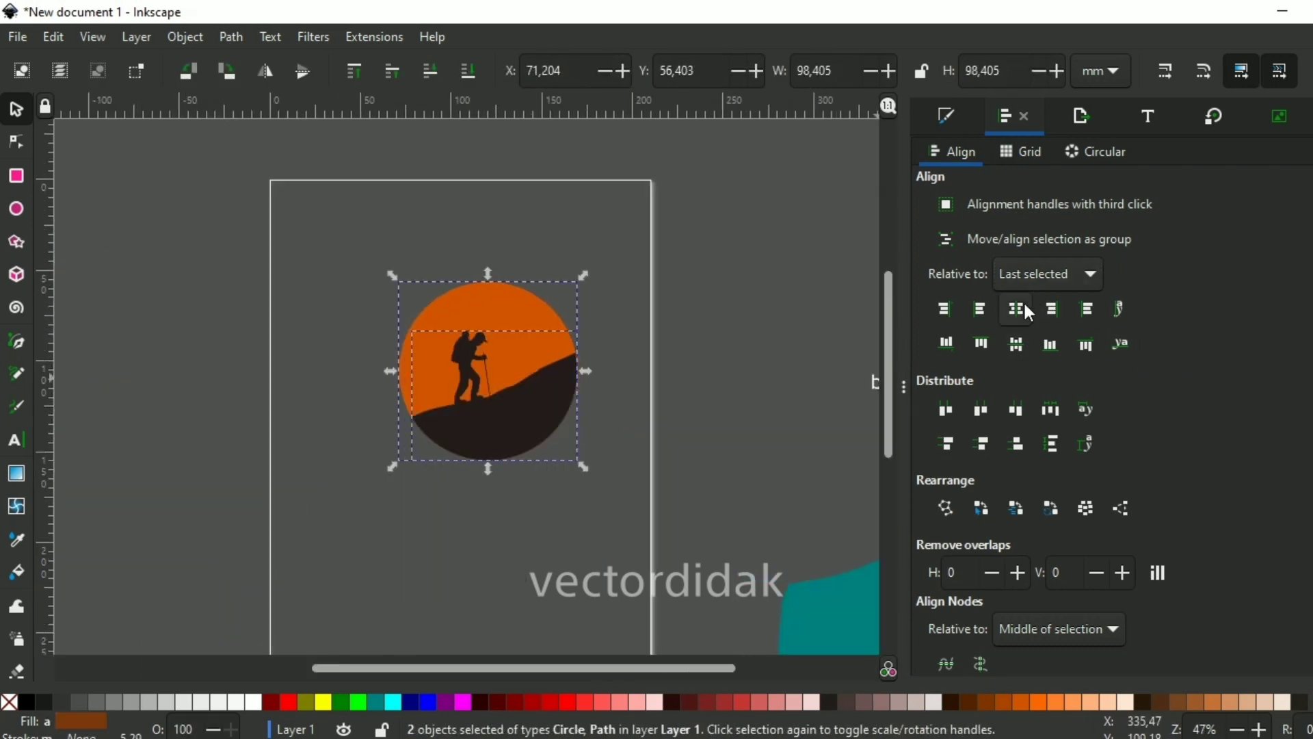
Step: Group the orange circle with the cut hiker piece
drag(710, 525, 305, 202)
key(ctrl+f)
key(ctrl+g)
Step: Centre the grouped badge on the page both horizontally and vertically
key(ctrl+shift+a)
click(982, 274)
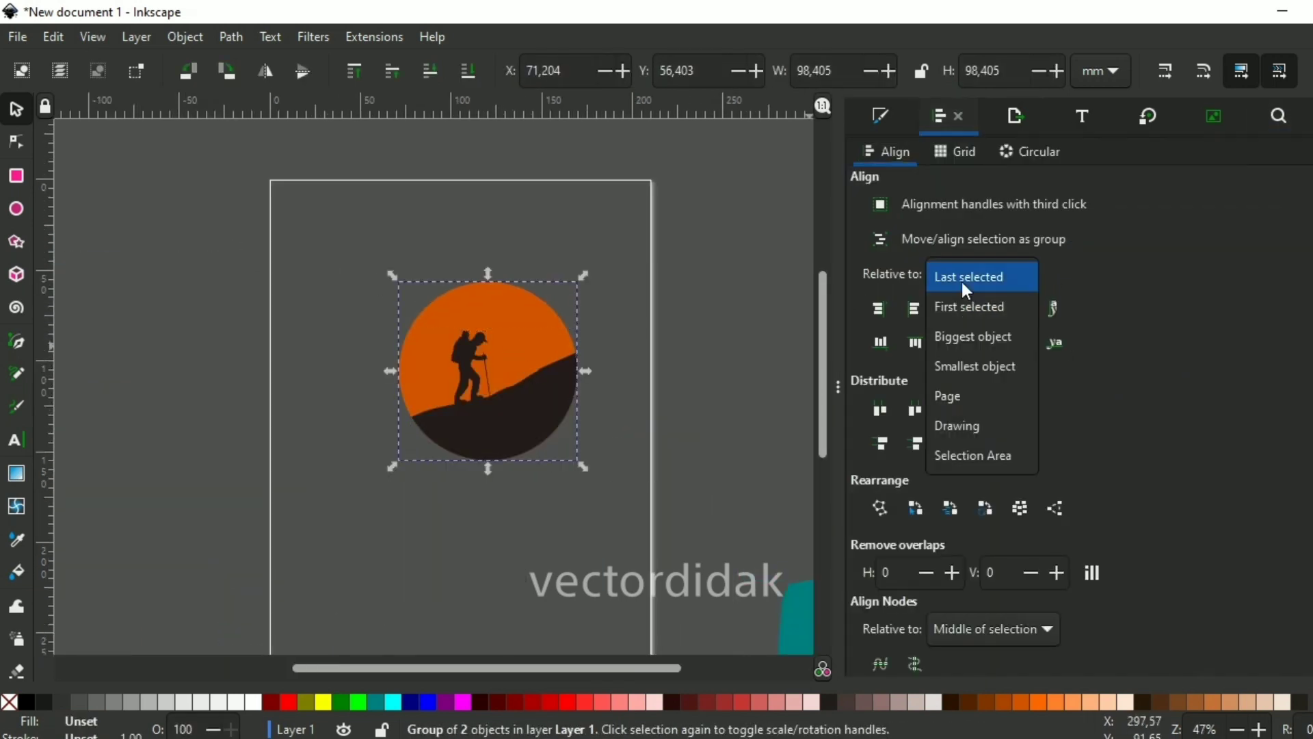
click(956, 392)
key(ctrl+alt+h)
key(ctrl+alt+t)
click(630, 390)
scroll(449, 331, up, 2)
scroll(483, 358, up, 2)
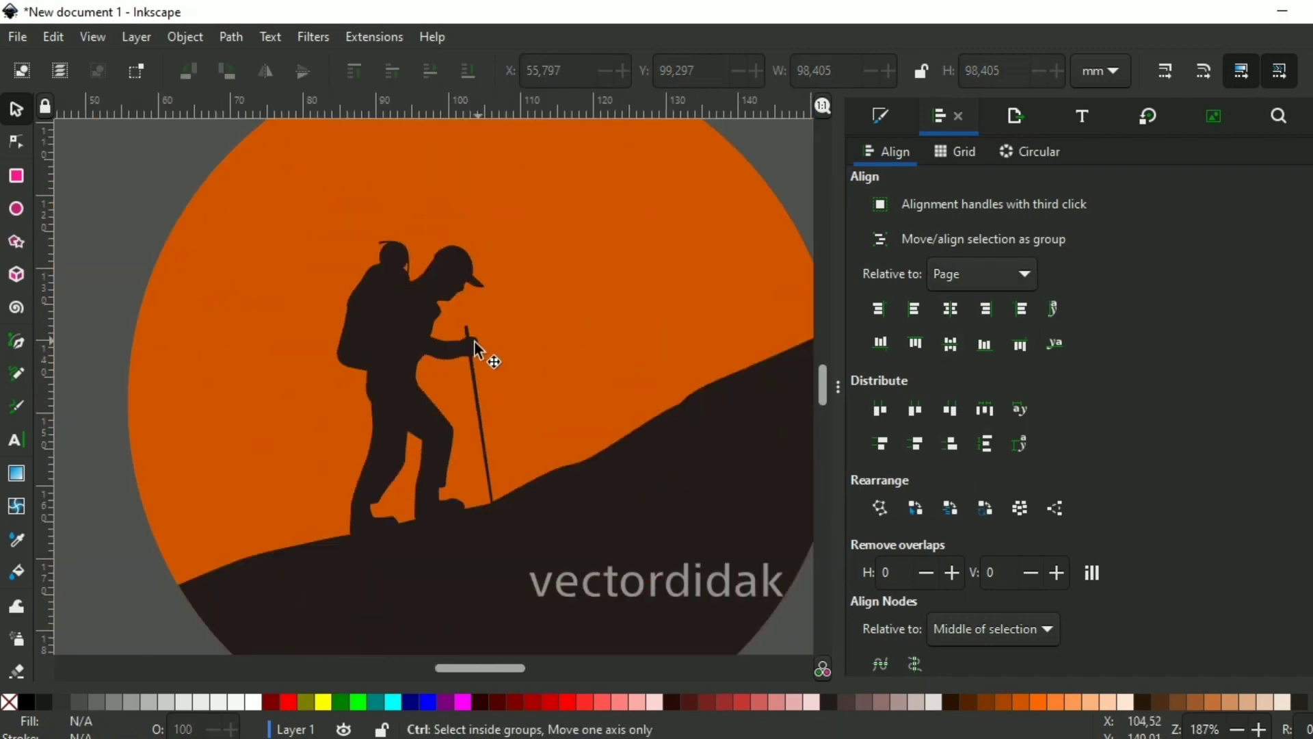
scroll(695, 399, down, 2)
Step: Ungroup the badge into the orange circle and the dark hiker landscape, keeping both pieces in place
click(557, 328)
mouse_move(301, 545)
mouse_down()
mouse_move(314, 534)
mouse_move(294, 541)
mouse_up()
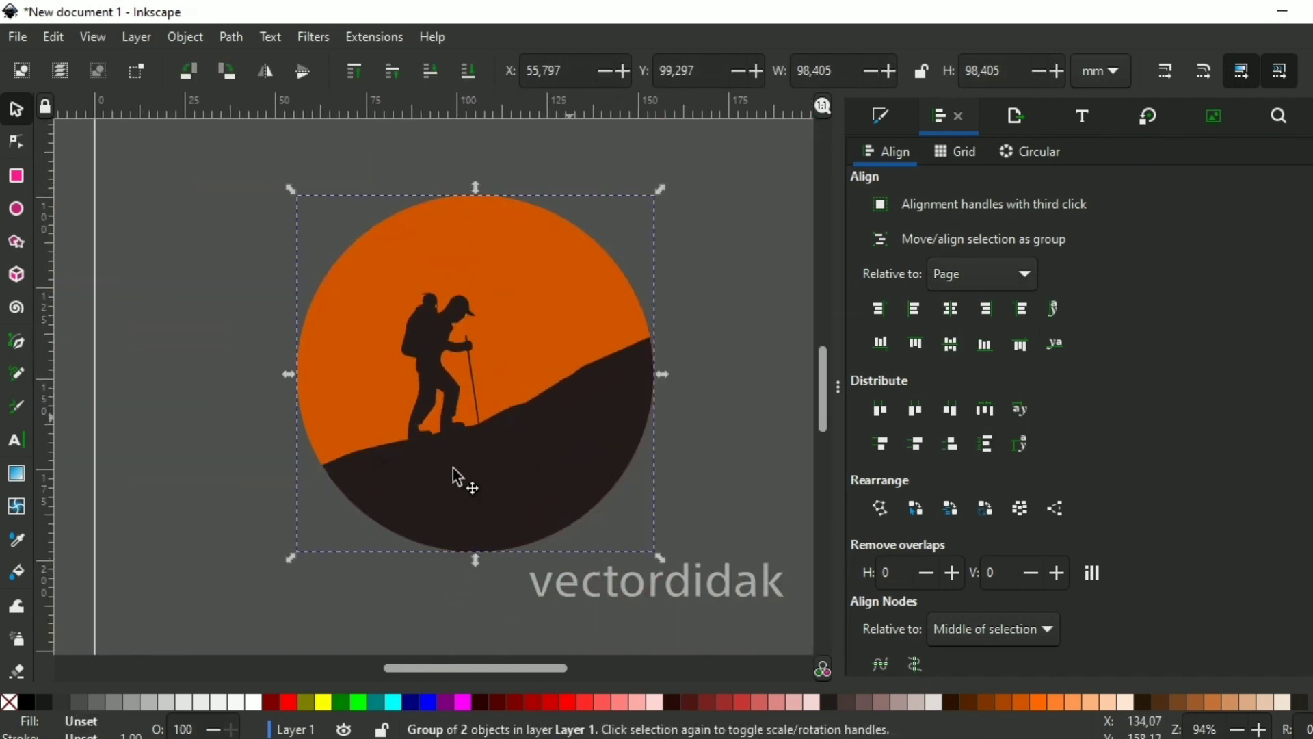
key(Escape)
right_click(425, 499)
click(469, 597)
drag(326, 416, 233, 489)
key(ctrl+z)
Step: Add a centred copy of the orange circle, about 75.8 mm wide, behind the hiker and fill it with ff6600
key(ctrl+d)
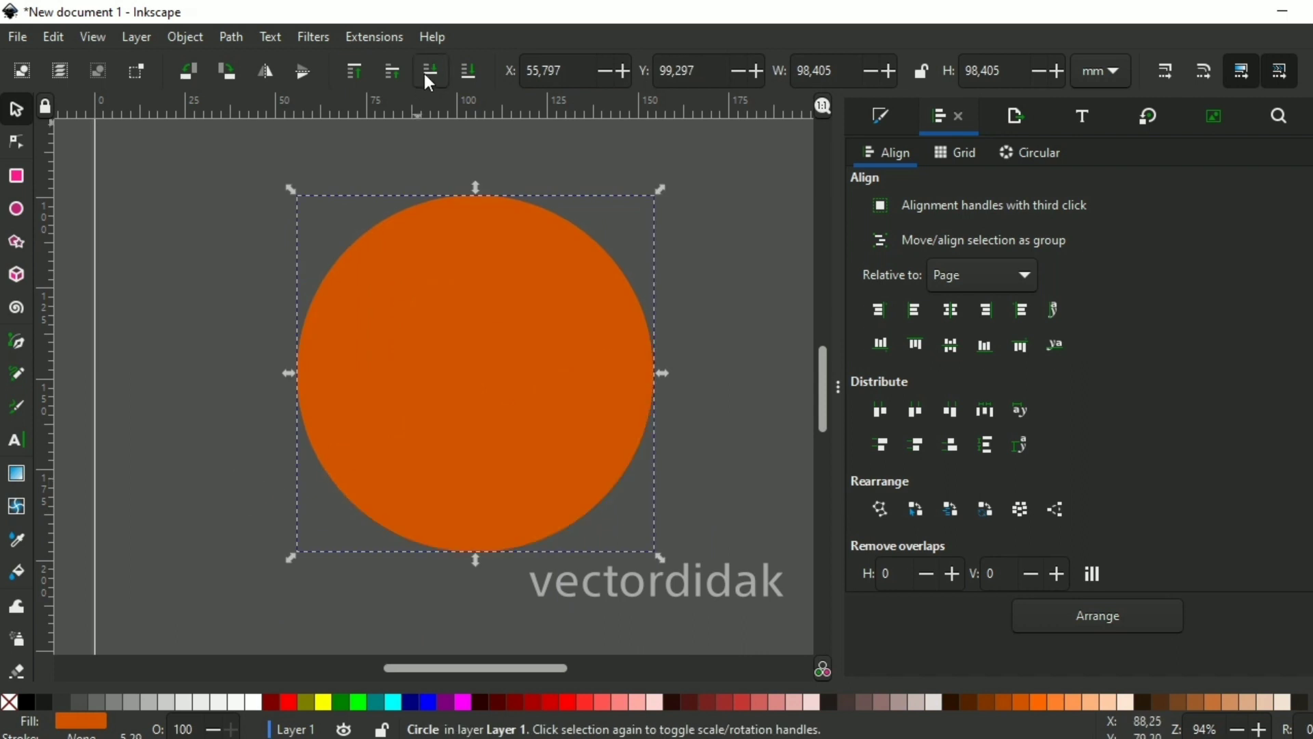
click(429, 72)
drag(293, 545, 332, 518)
key(ctrl+shift+f)
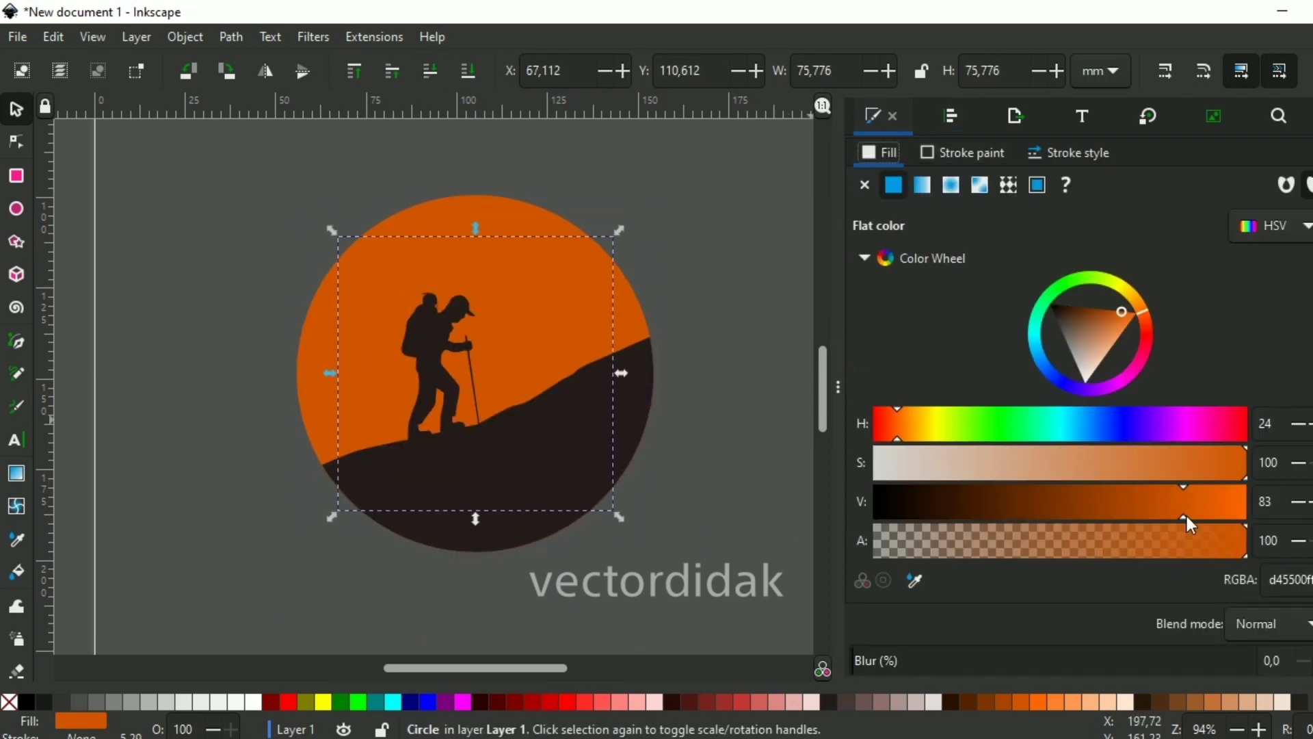
drag(1183, 515, 1257, 507)
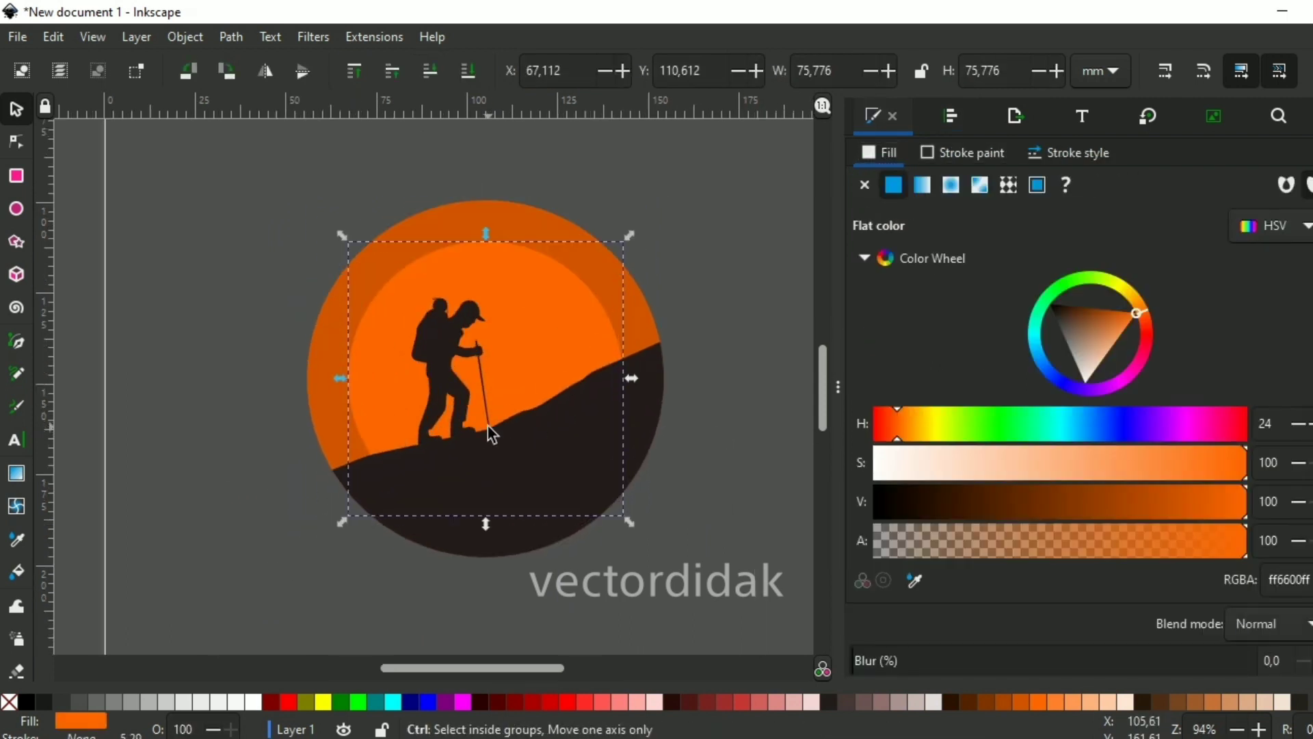
Step: Create a smaller concentric circle about 48 mm wide and shift its hue to a lighter yellow-orange
drag(342, 522, 392, 472)
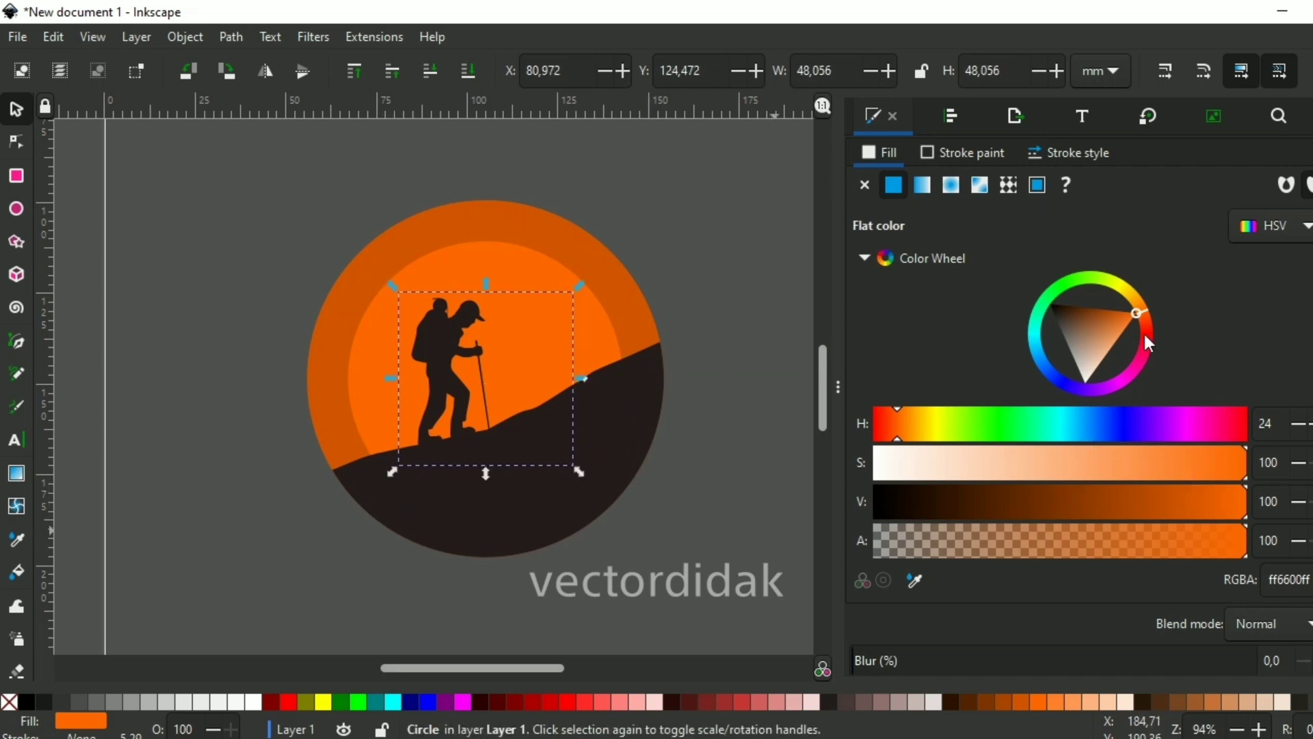
drag(1150, 344, 1144, 298)
key(Escape)
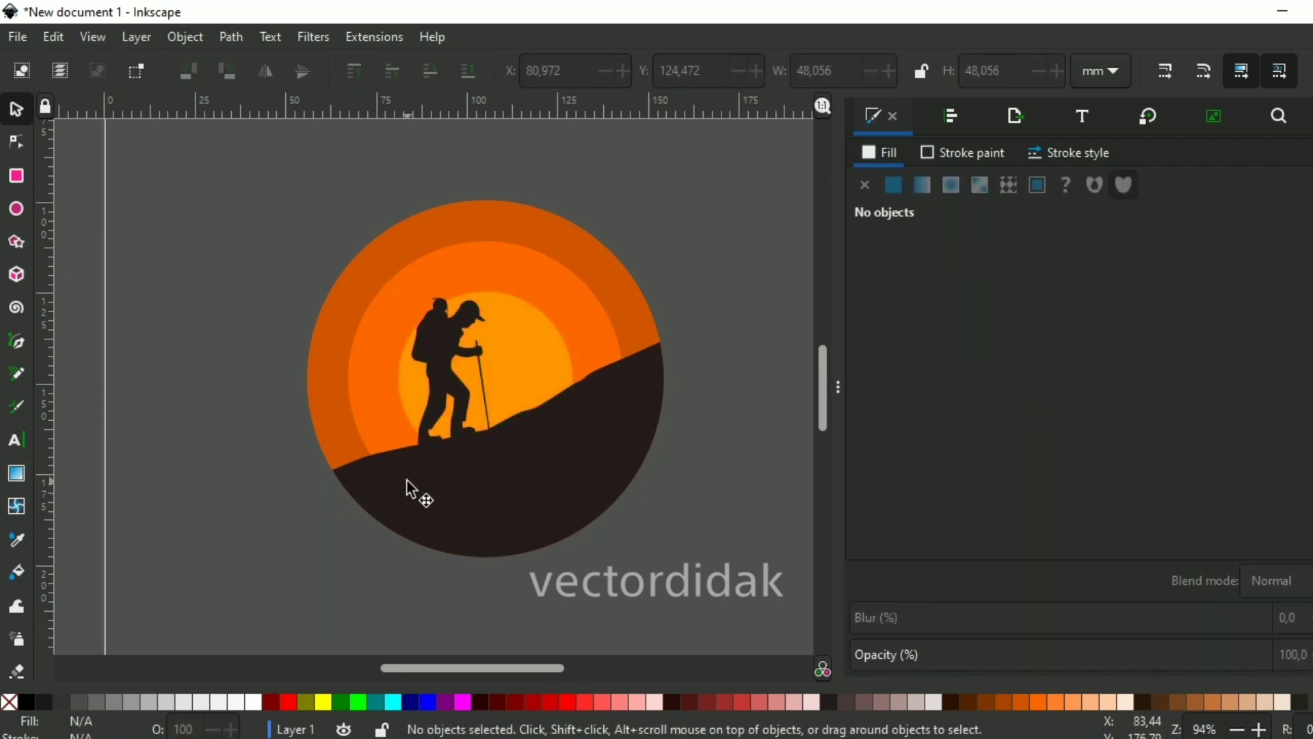
Step: Draw a closed outline of a pine tree's jagged right half over the slope behind the hiker
key(b)
scroll(361, 449, up, 2)
click(349, 289)
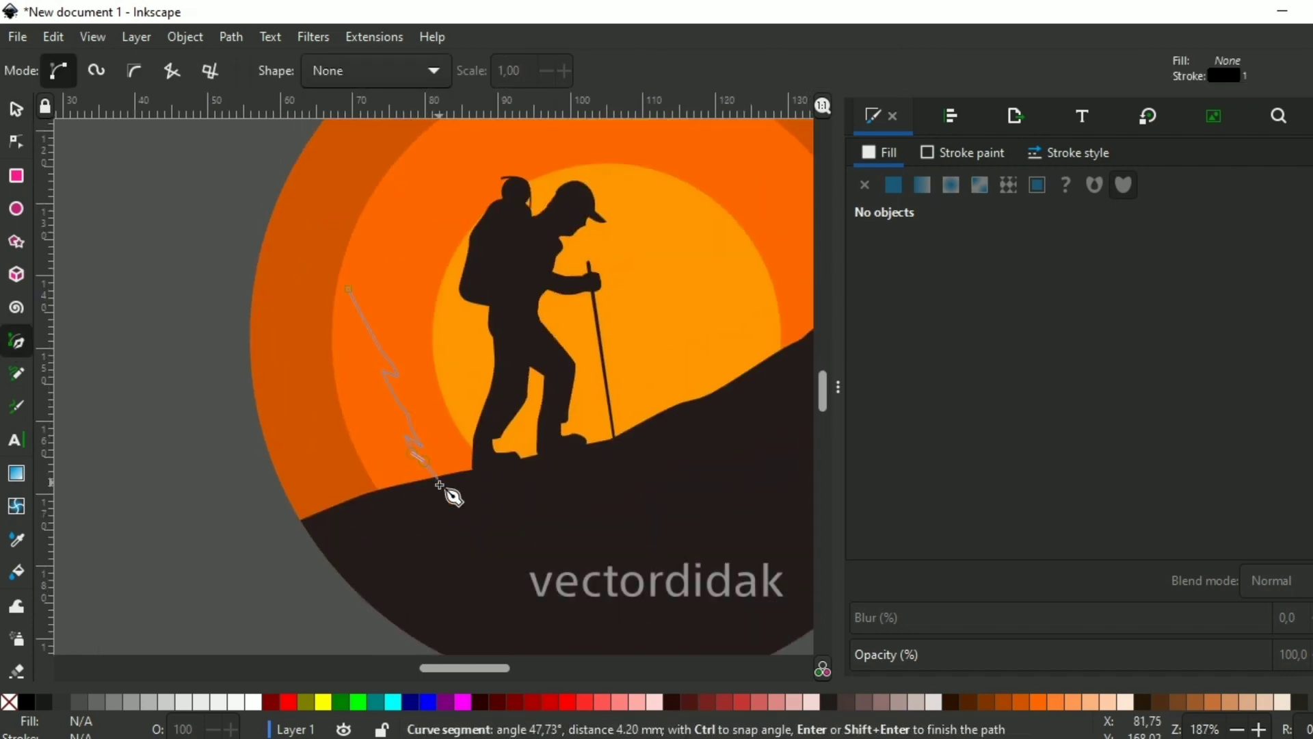
key(Return)
Step: Cover the excess beyond the tree's centre line with a rectangle and subtract it to give the half a straight edge
key(r)
mouse_move(133, 203)
mouse_down()
mouse_move(240, 548)
mouse_move(347, 580)
mouse_up()
key(s)
shift+click(387, 355)
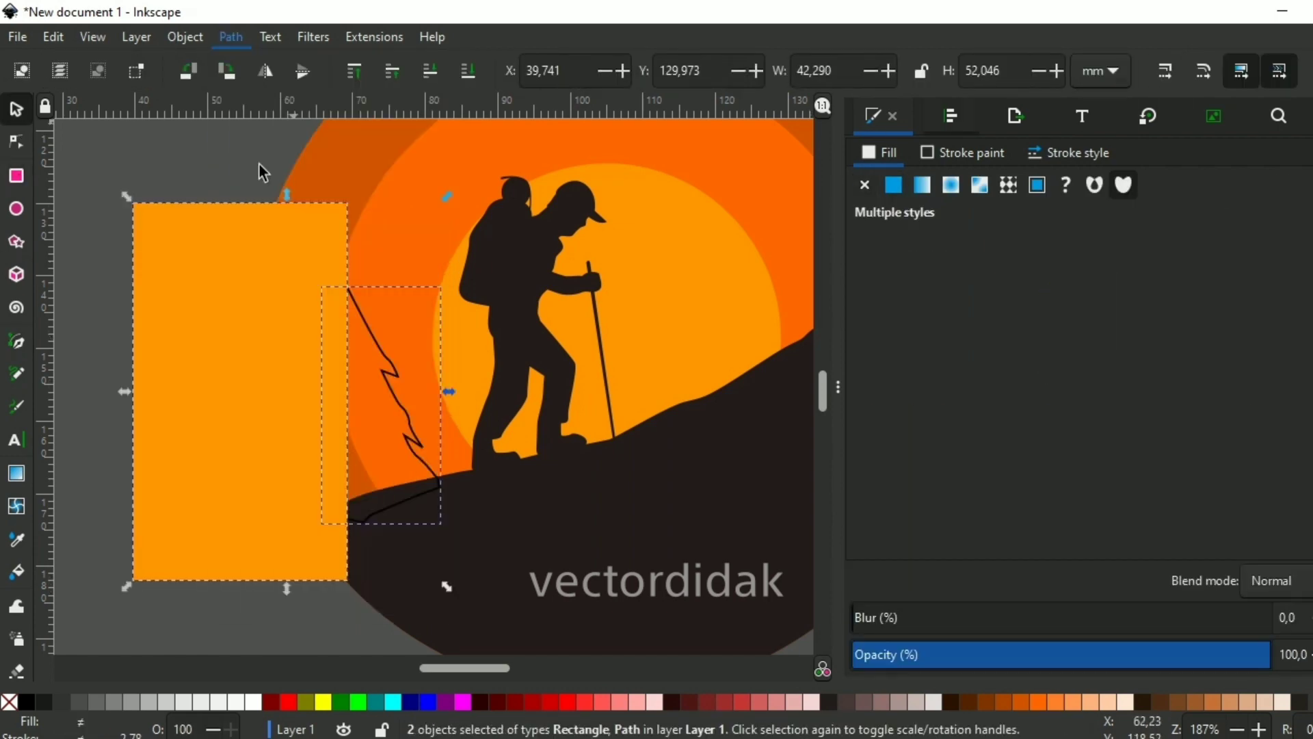
key(ctrl+minus)
Step: Duplicate the half tree, mirror it horizontally and place it against the straight edge of the original
key(ctrl+d)
click(264, 71)
drag(309, 417, 303, 409)
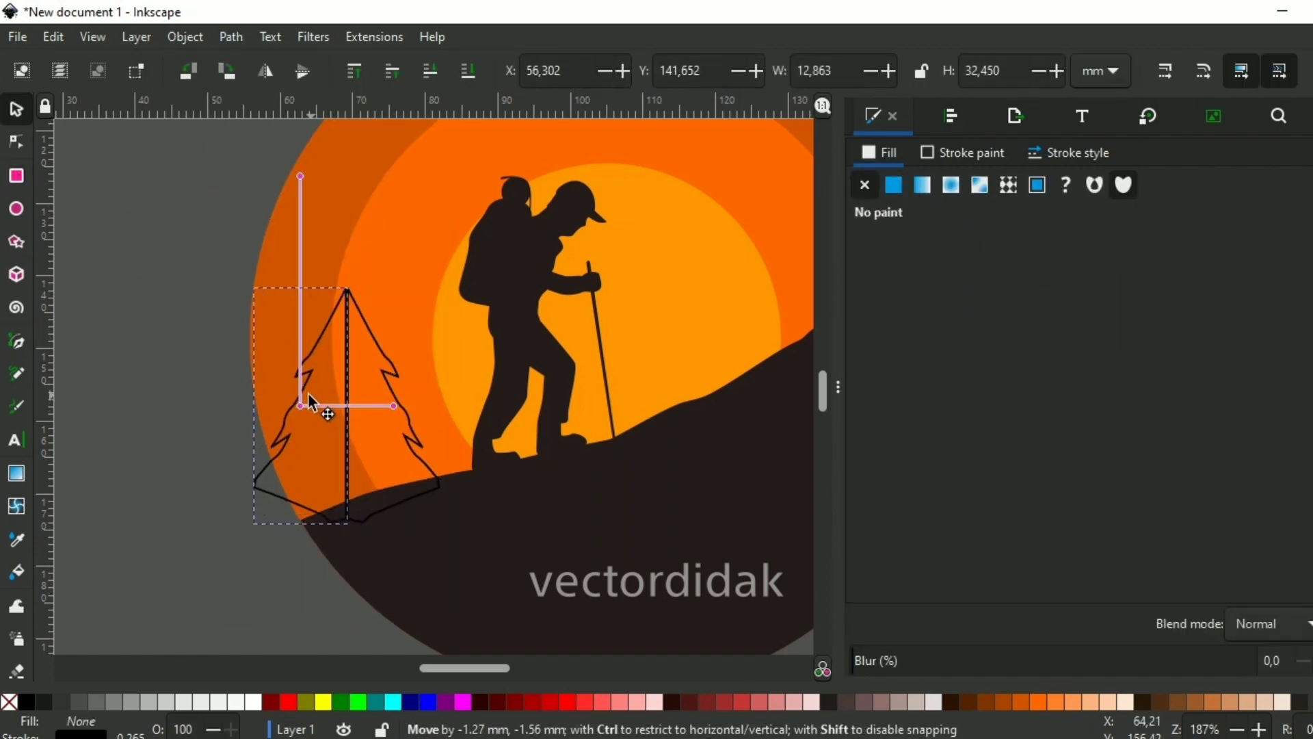
scroll(373, 316, up, 2)
click(949, 116)
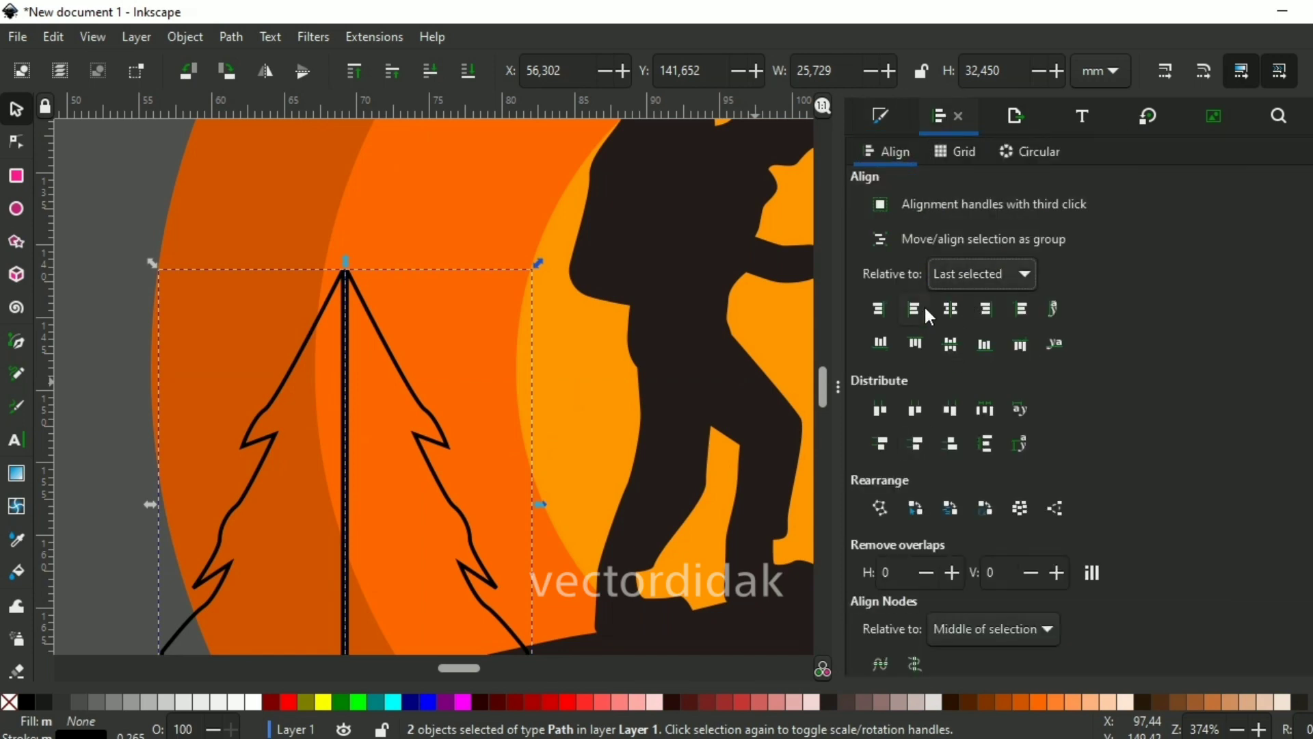
Step: Fill both tree halves with blue and remove their strokes
click(346, 294)
scroll(343, 293, up, 3)
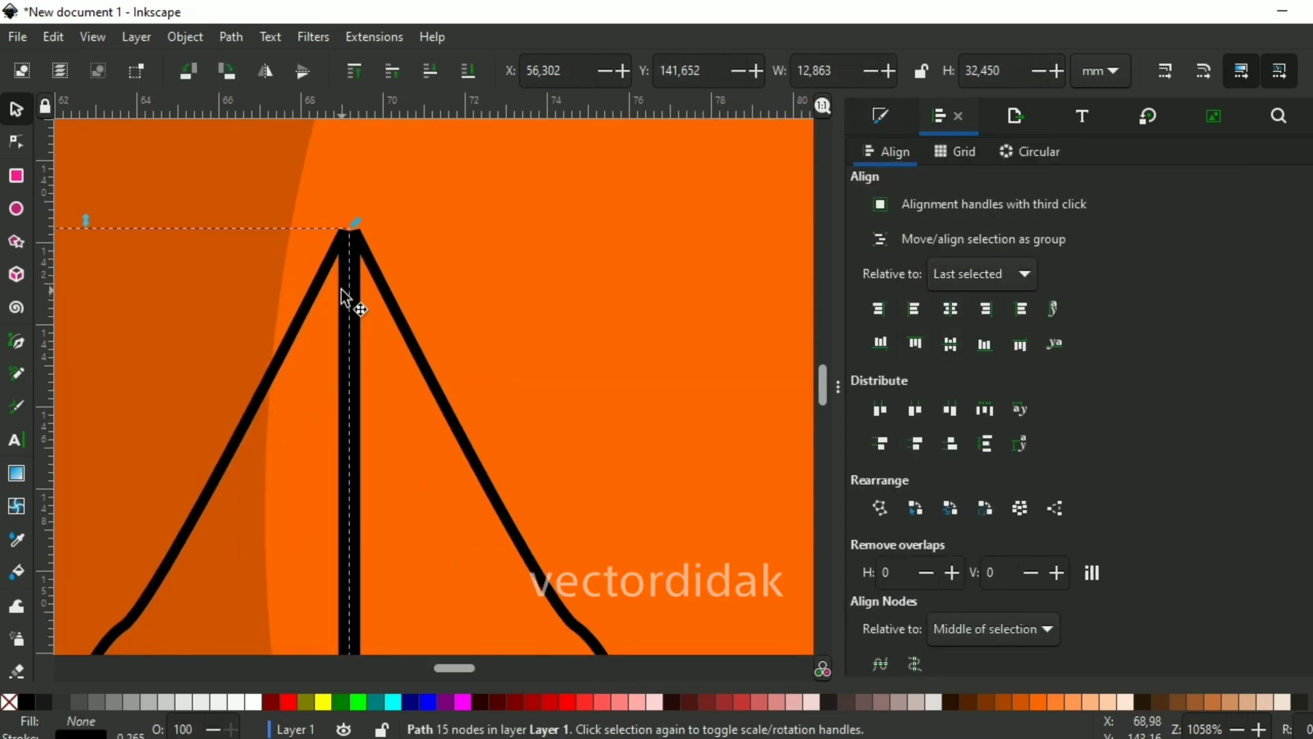
shift+click(342, 294)
click(427, 701)
shift+click(9, 701)
Step: Overlap the two tree halves slightly and union them into a single pine tree
drag(353, 294, 346, 291)
click(231, 36)
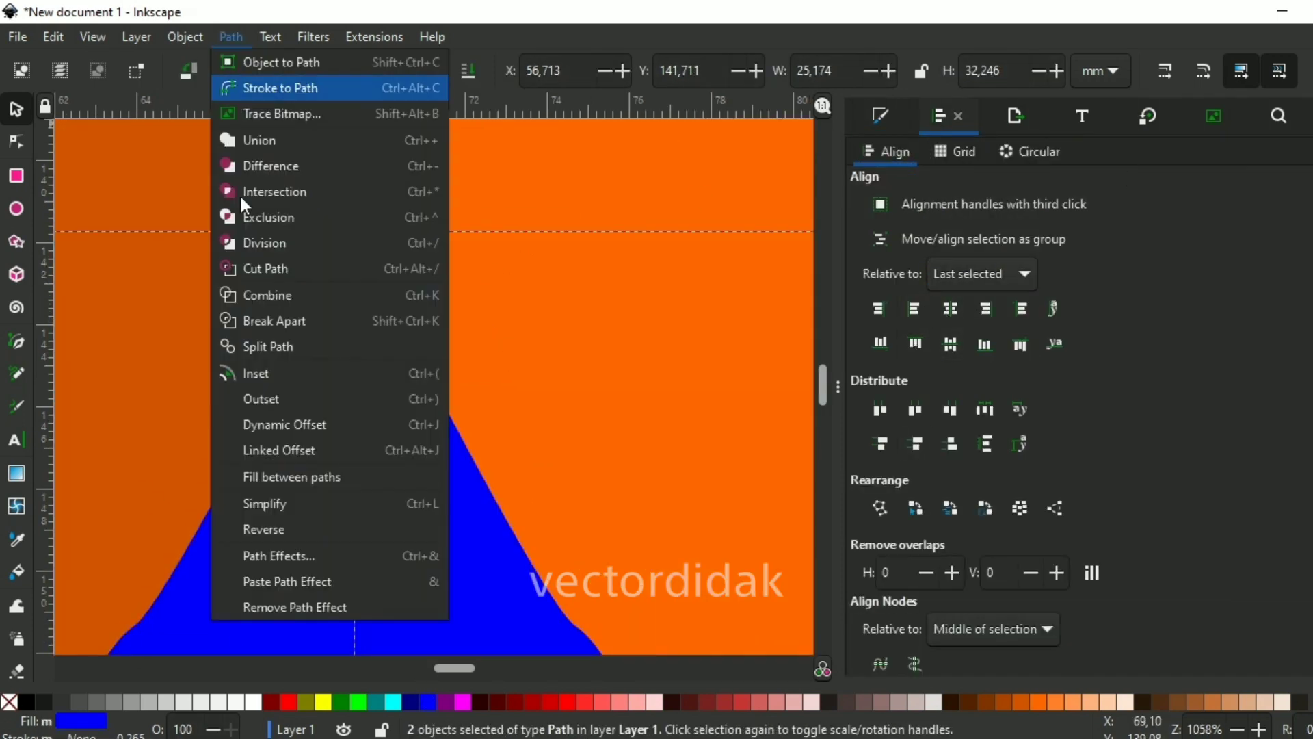
click(258, 138)
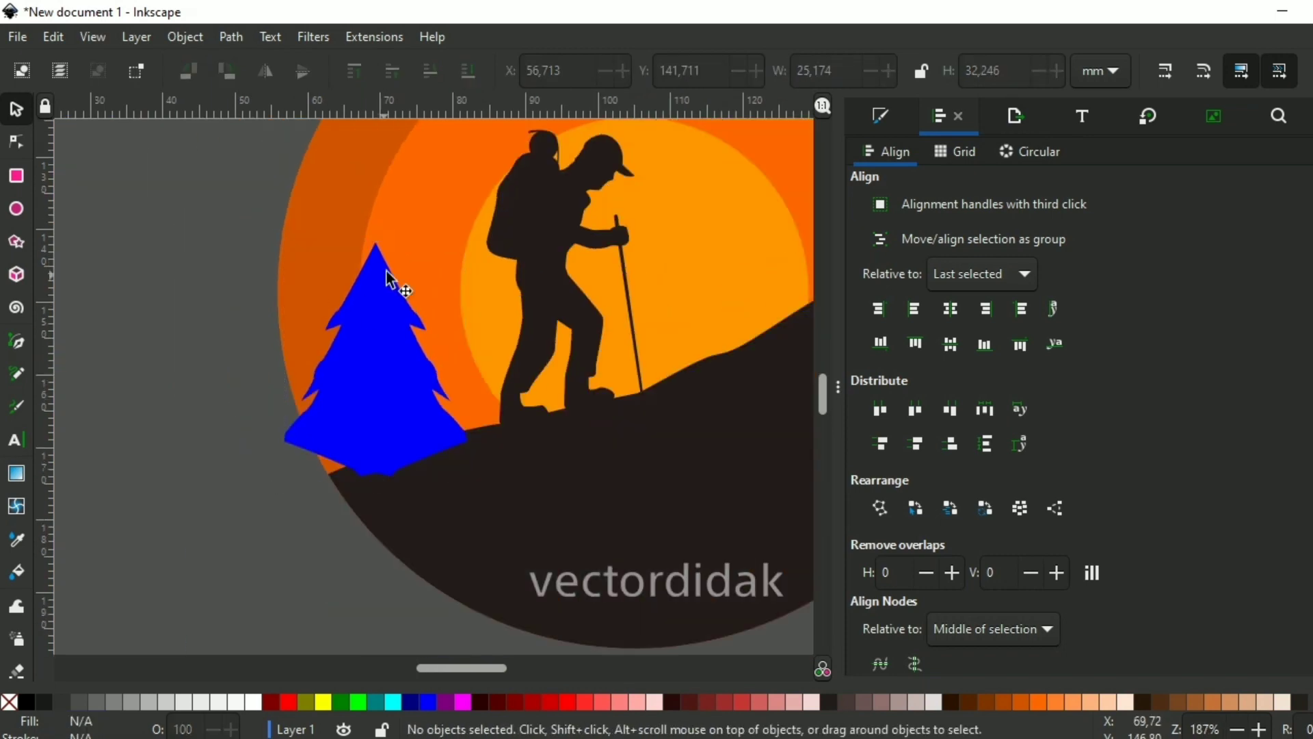
Step: Adjust the merged tree's tip nodes and fill the tree with the hiker's dark colour
double_click(387, 279)
scroll(379, 248, up, 6)
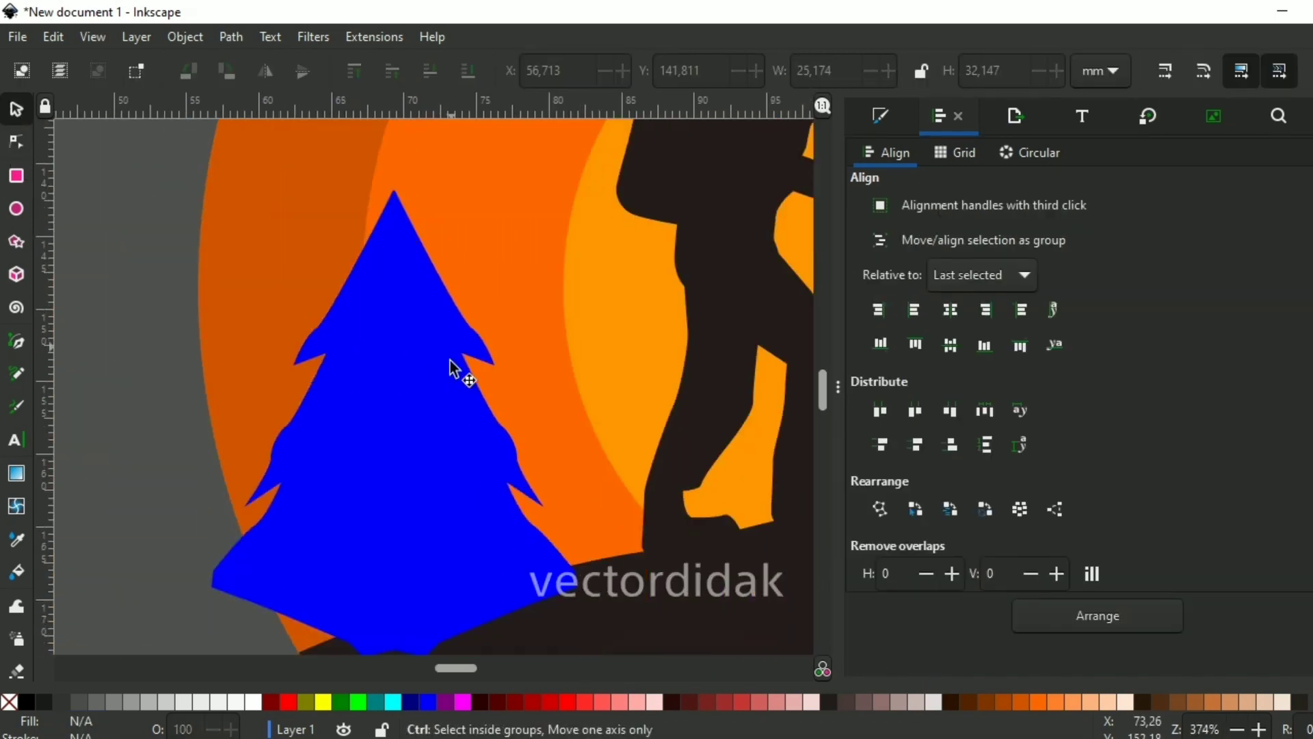
double_click(454, 366)
scroll(461, 401, down, 2)
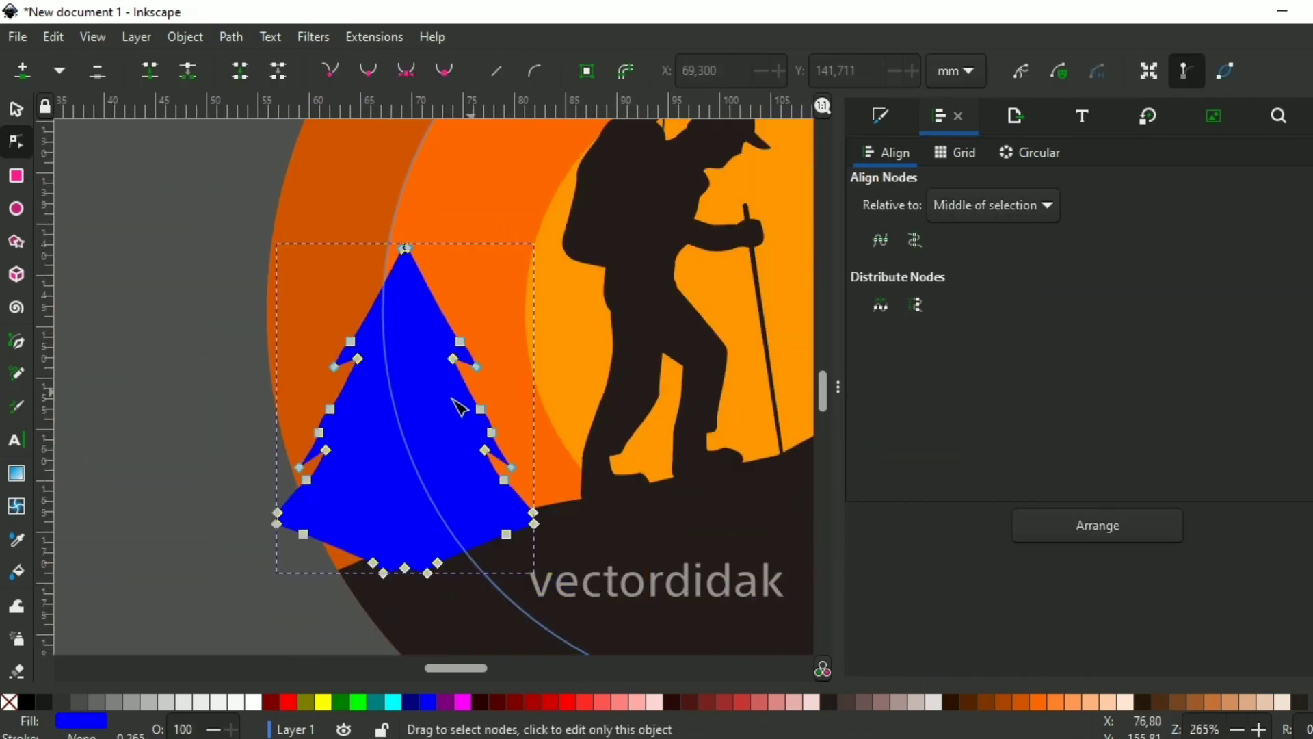
key(d)
click(636, 410)
Step: Narrow the tree by moving its left-side nodes inward, and even out the nodes at the tip
key(n)
drag(237, 261, 322, 572)
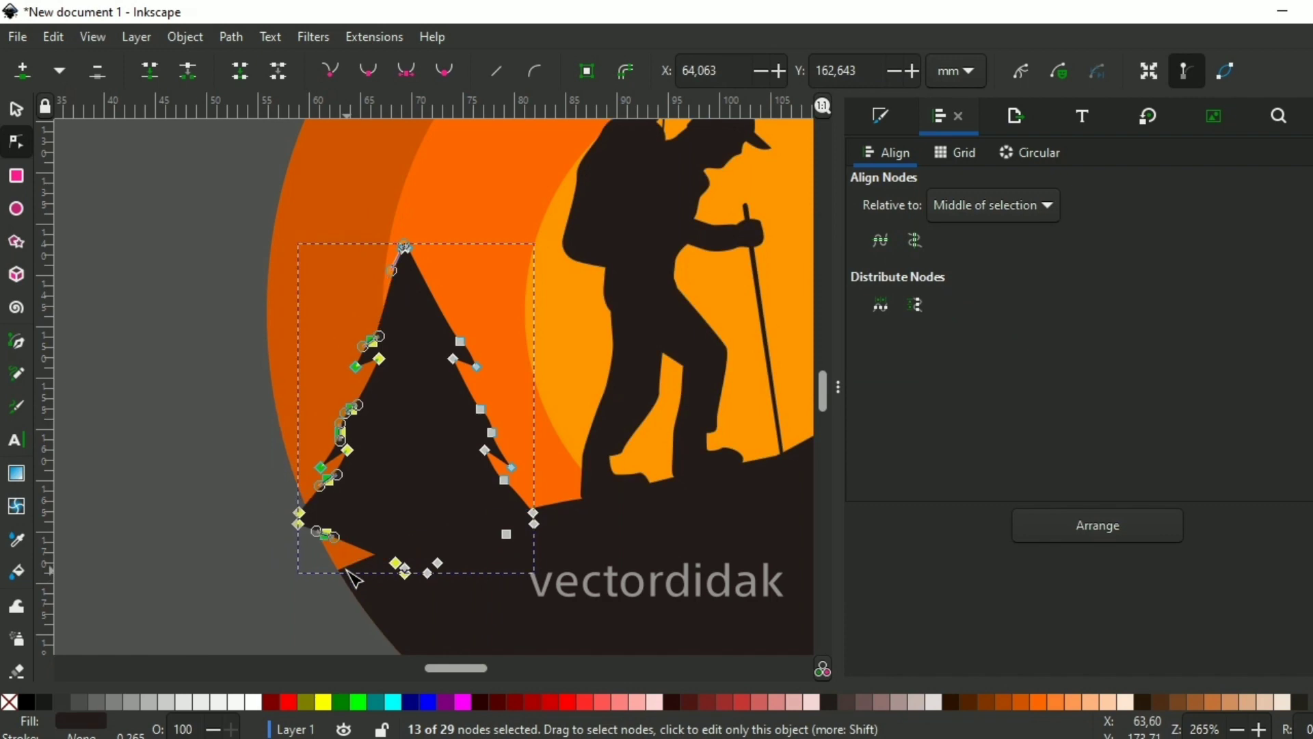
click(346, 578)
click(406, 248)
scroll(448, 288, up, 1)
key(Escape)
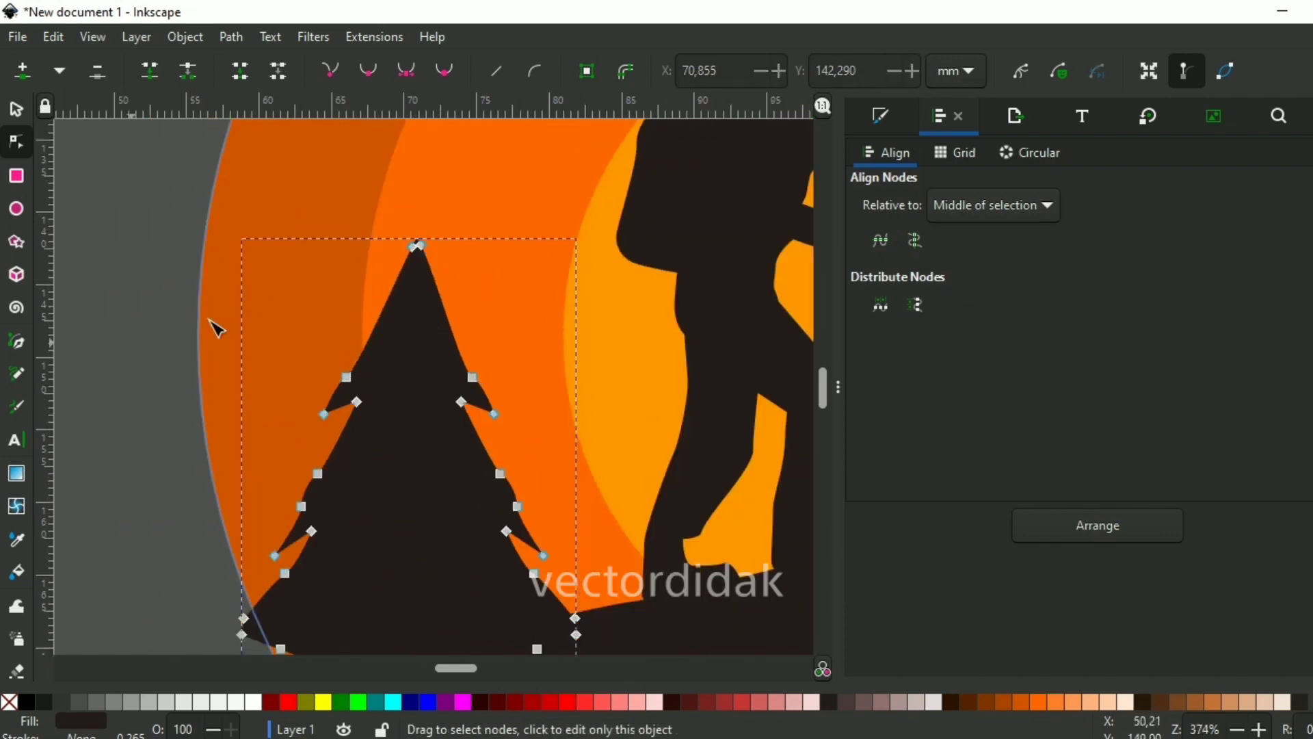
Step: Reshape the tree's upper outline and top branches by adjusting the nodes on both sides
key(minus)
key(minus)
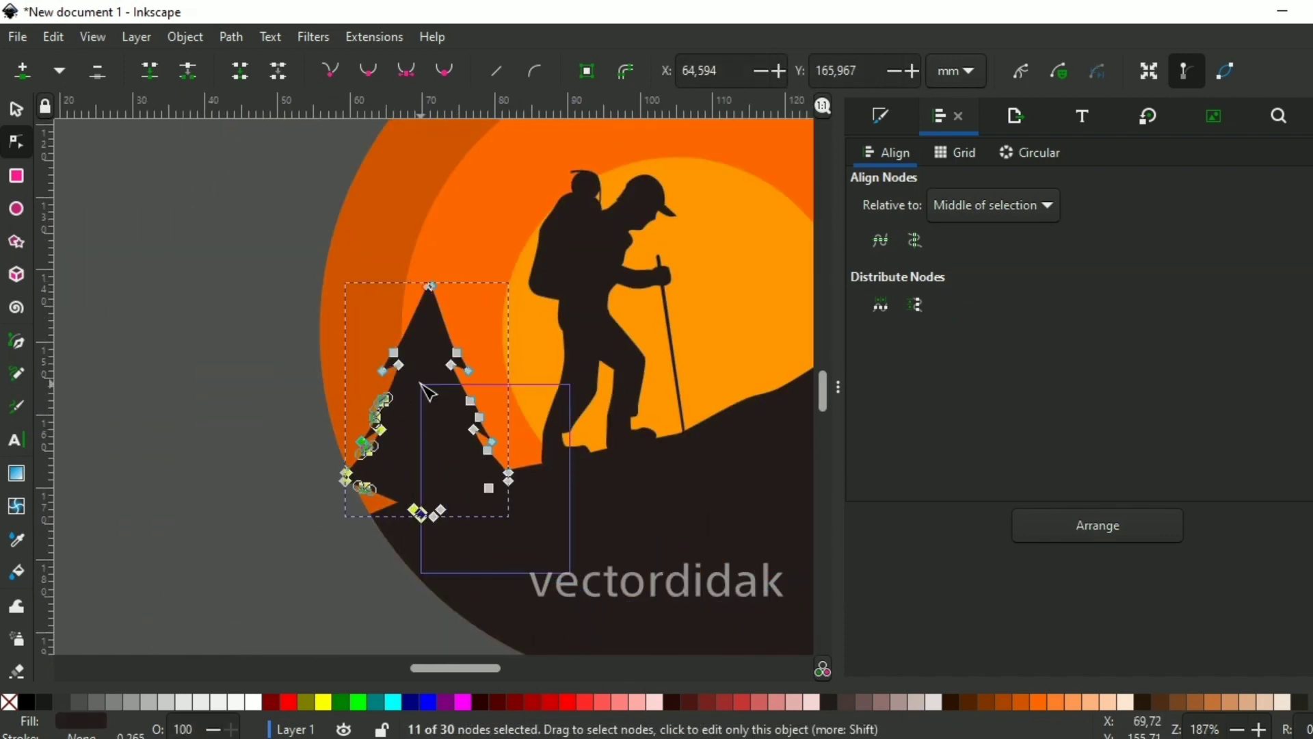
key(Escape)
drag(425, 381, 479, 410)
key(Escape)
key(plus)
key(plus)
key(plus)
key(plus)
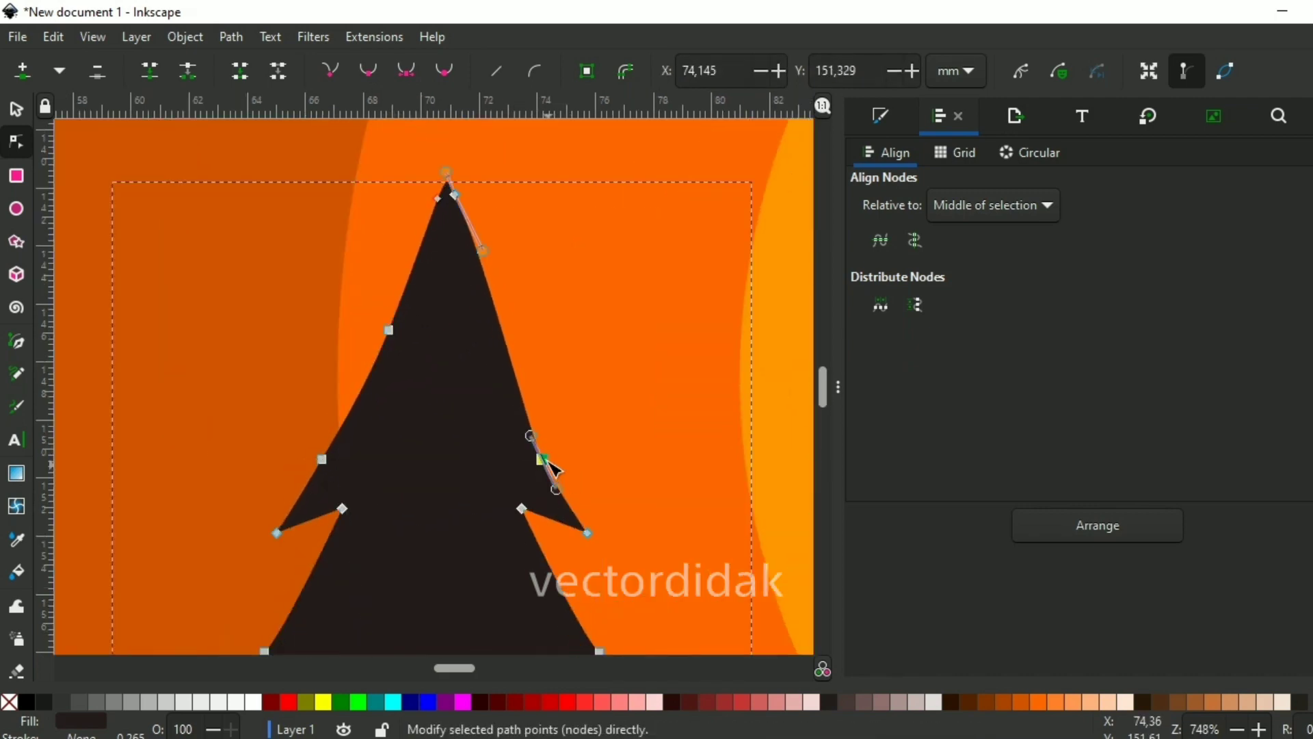
Step: Reshape the curves of the middle and lower branches and pull the tree's bottom-left corner node outward
scroll(422, 295, down, 10)
click(332, 335)
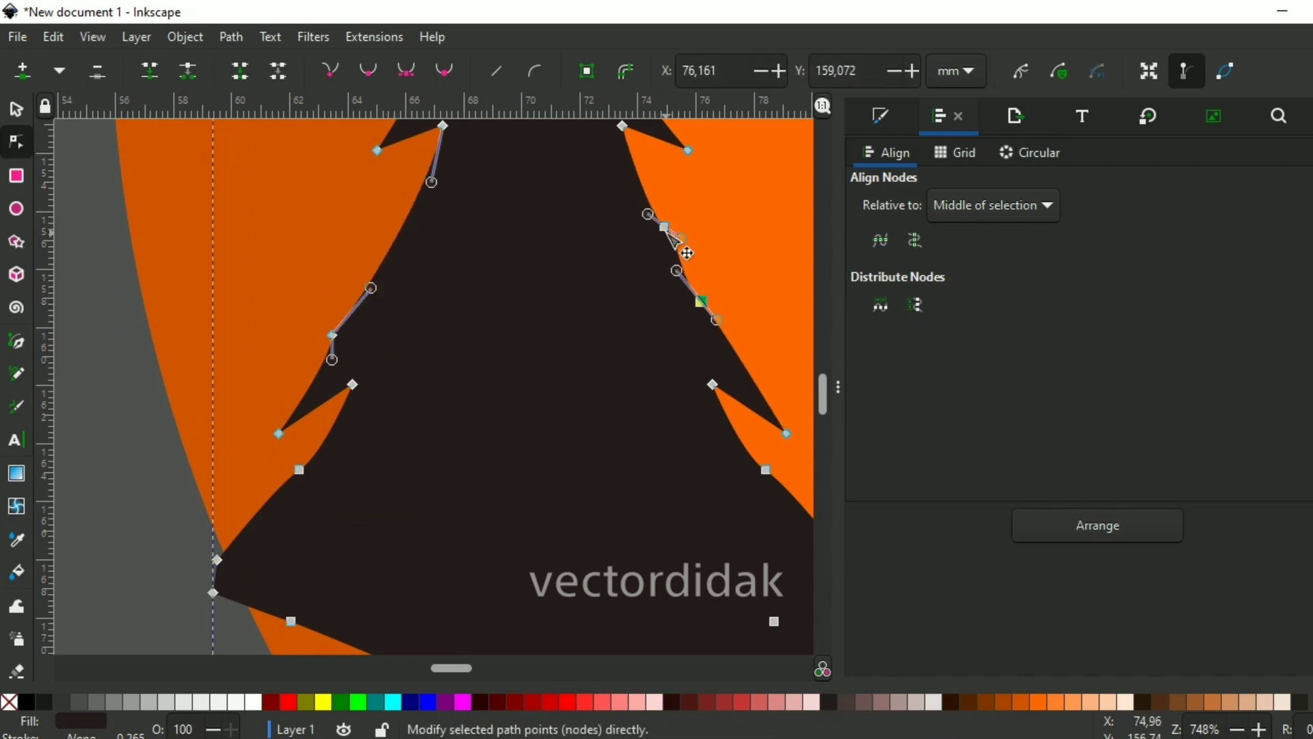
scroll(660, 194, up, 2)
drag(630, 171, 646, 176)
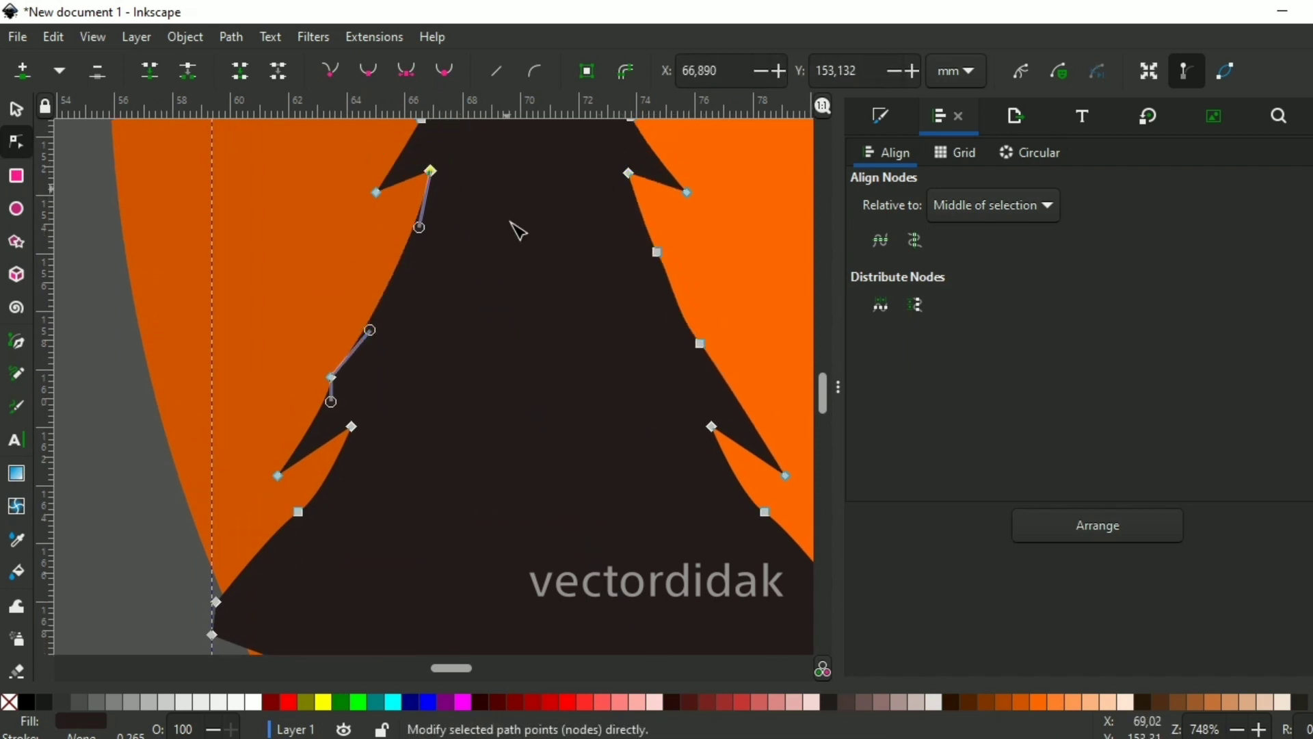
key(minus)
drag(287, 493, 259, 515)
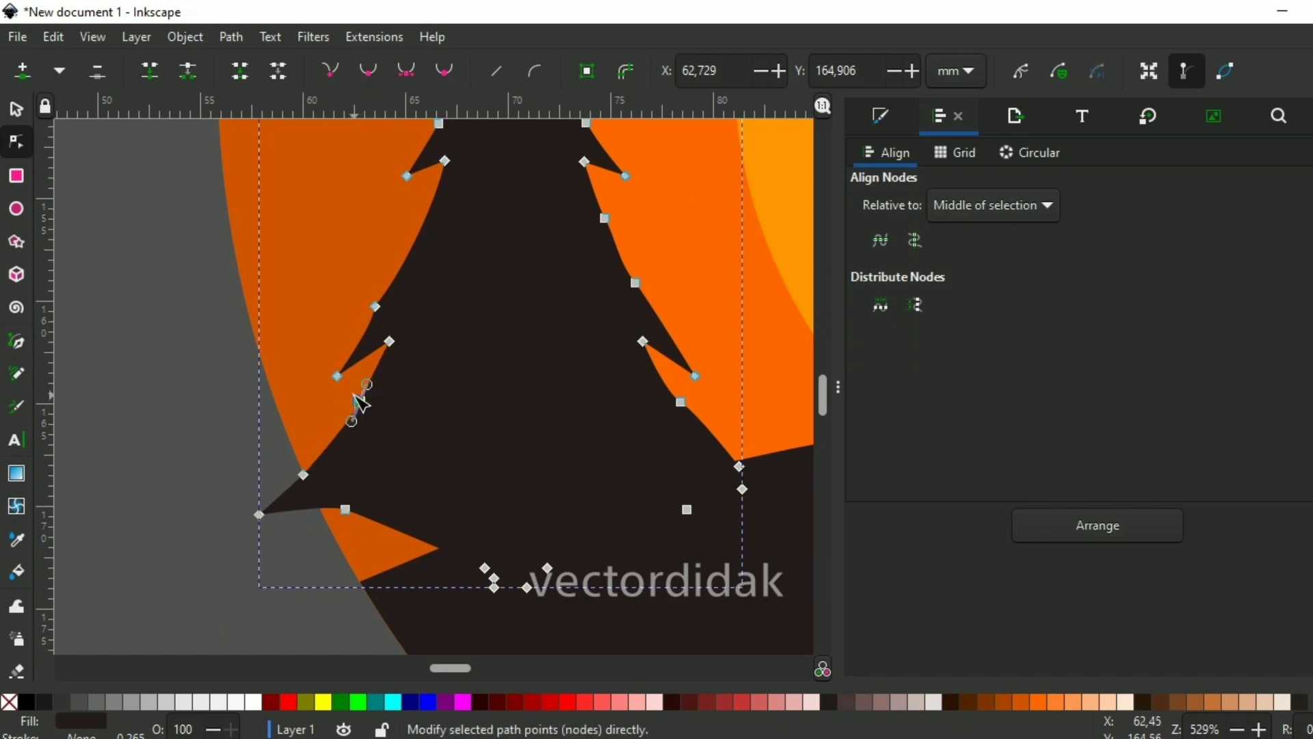
Step: Place a copy of the tree up and to the left of the original, over the badge's left edge
key(s)
key(5)
click(498, 441)
drag(497, 441, 400, 373)
Step: Raise the copied tree's tip and form small extra branches just below it on both sides
key(n)
scroll(342, 250, up, 1)
scroll(342, 249, up, 4)
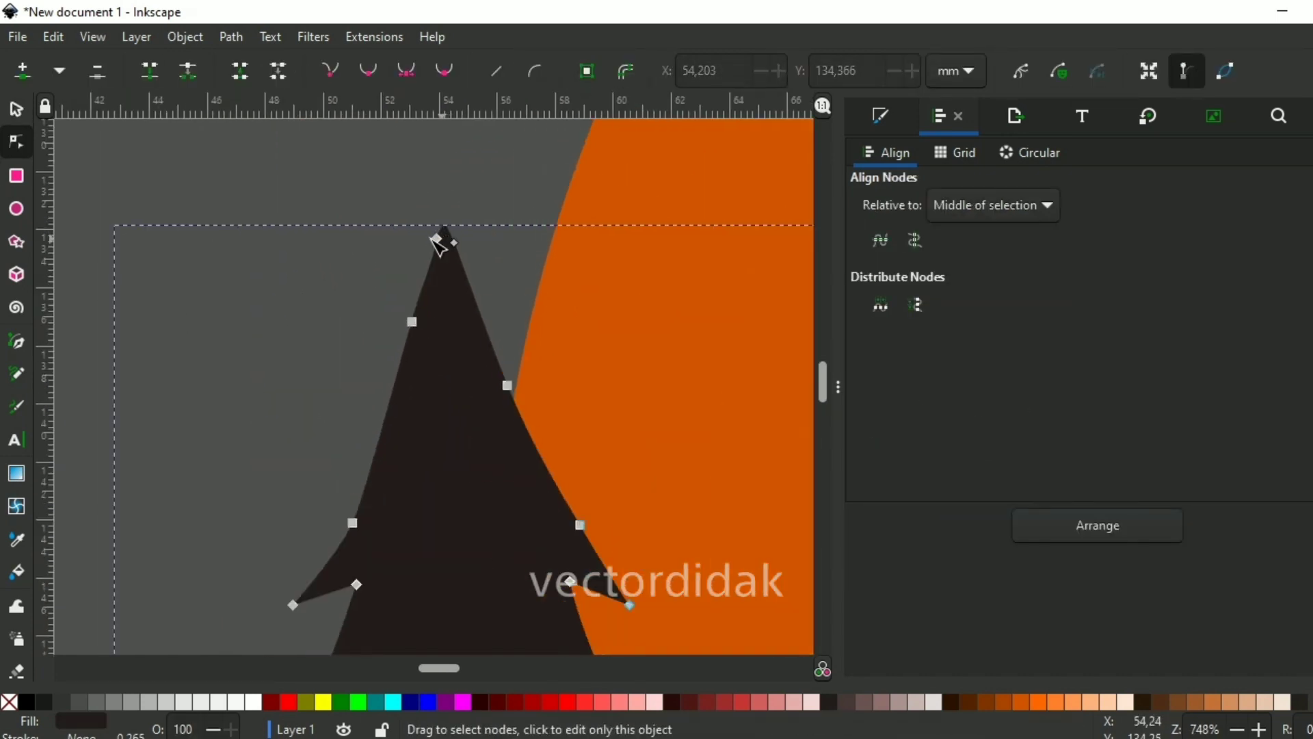
drag(449, 228, 450, 214)
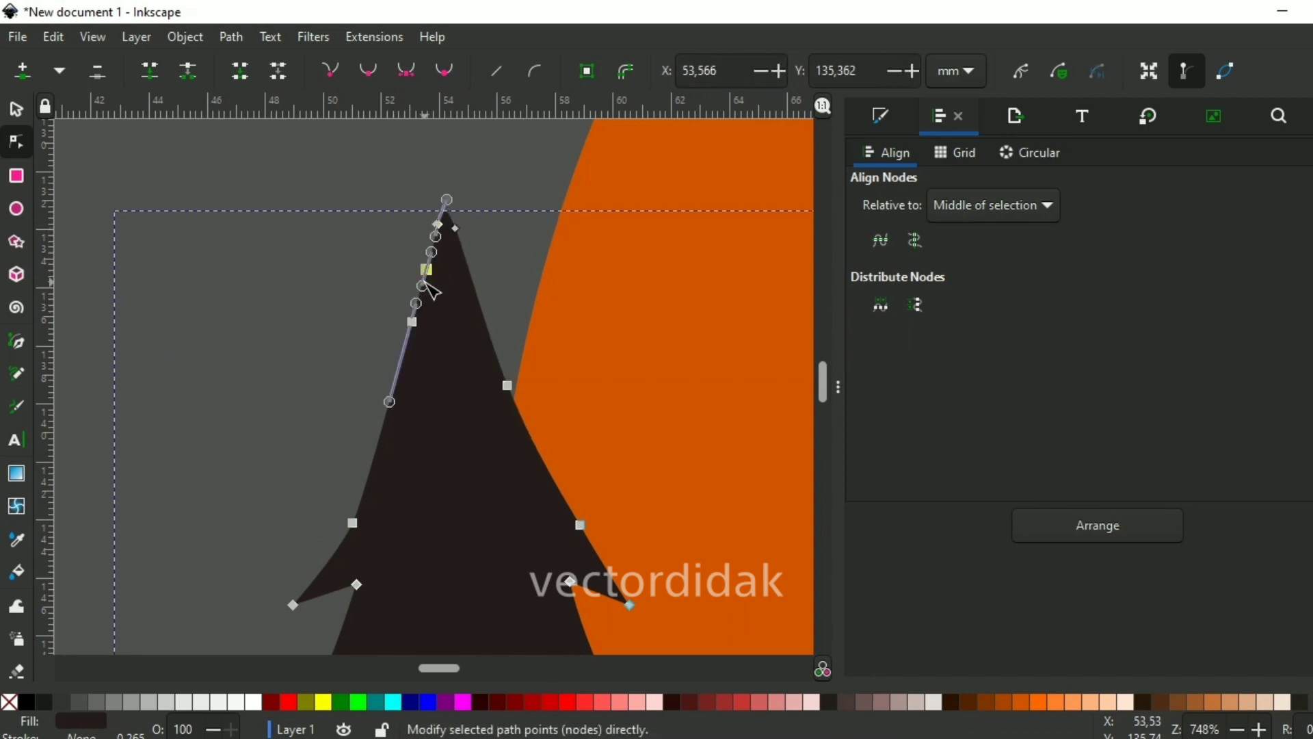
drag(426, 286, 394, 316)
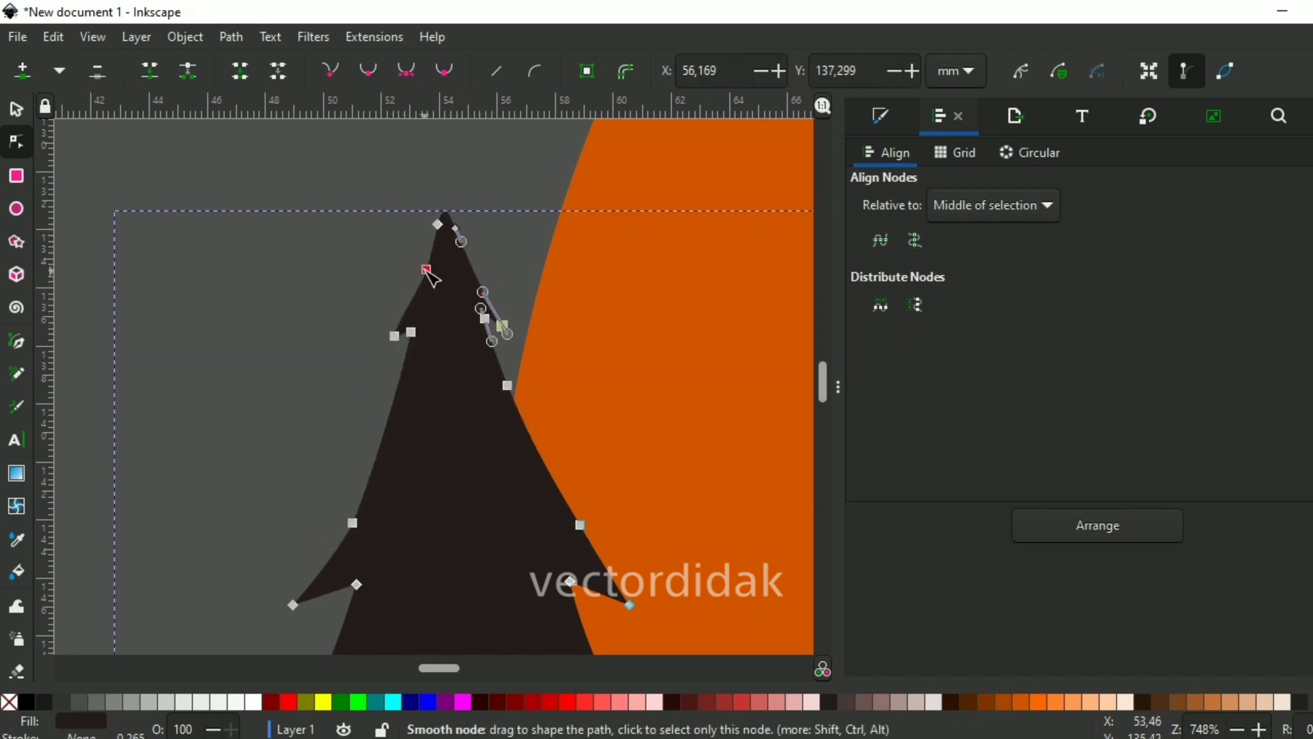
Step: Position the taller tree on the slope's left end beside the smaller one and adjust the pair's placement
key(s)
key(5)
drag(458, 479, 510, 511)
scroll(434, 513, down, 1)
scroll(404, 483, up, 2)
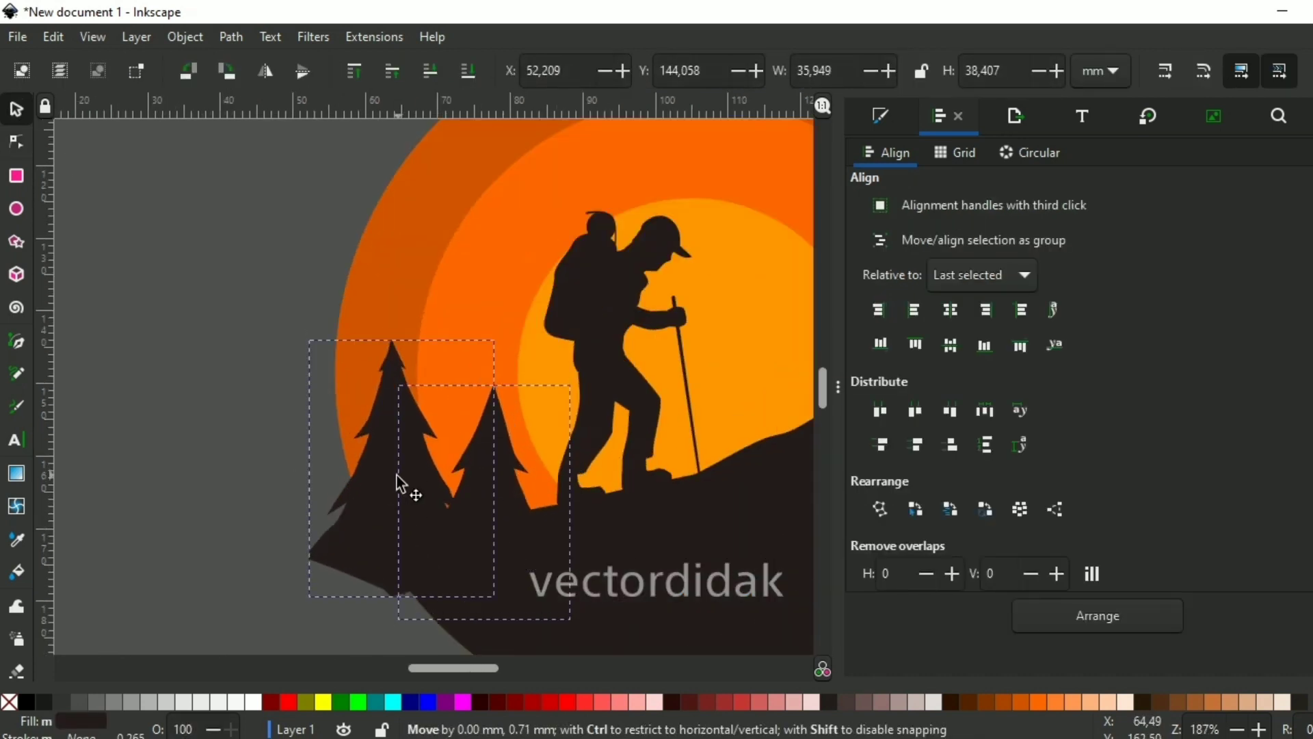
click(492, 454)
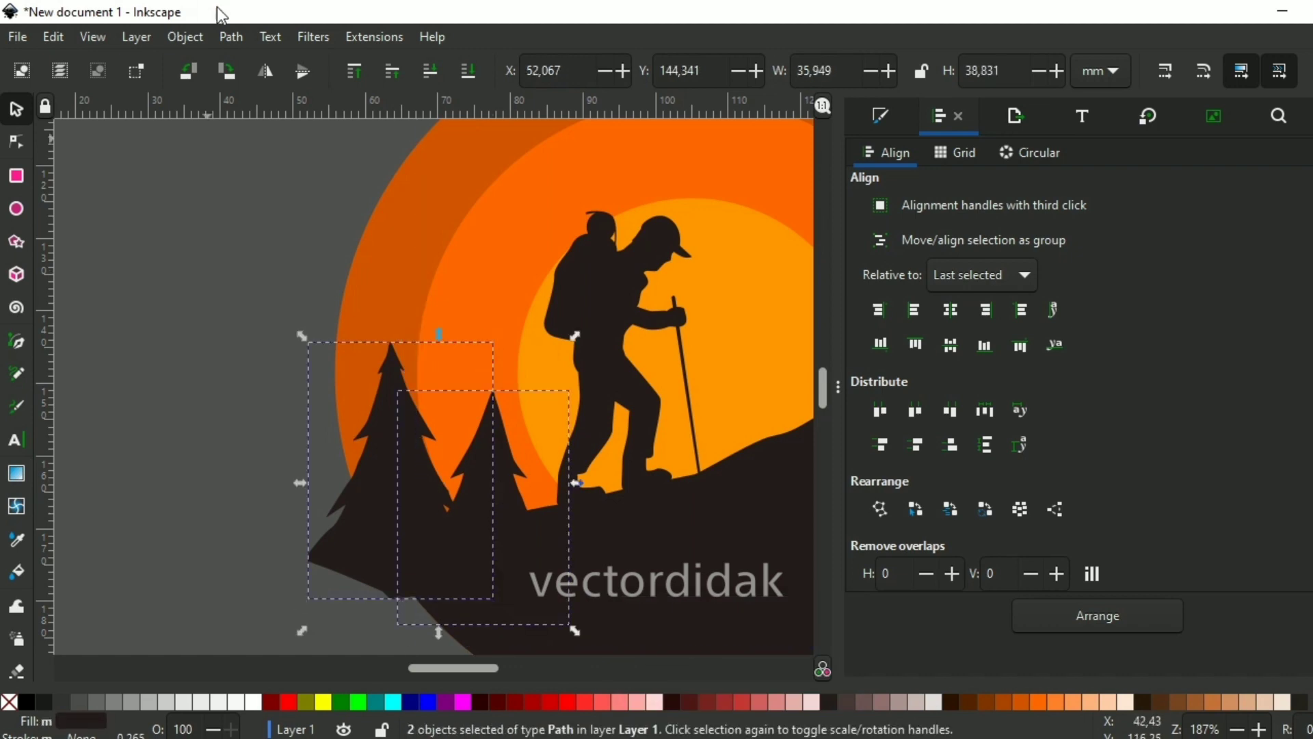
Step: Union the two trees into one path and set a spare copy aside off the page
click(232, 37)
key(Escape)
scroll(440, 463, down, 3)
scroll(305, 470, up, 2)
drag(230, 263, 483, 592)
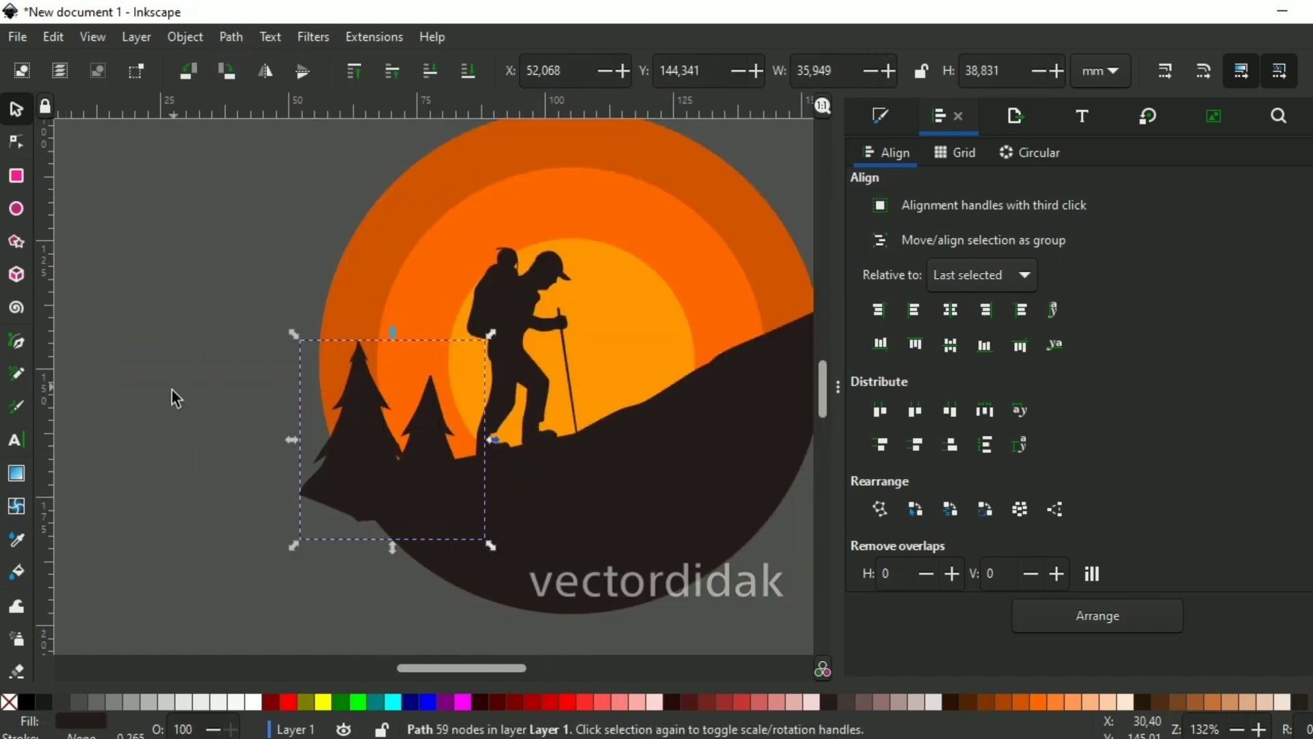
Step: Union the trees with the dark hiker landscape
shift+click(583, 494)
scroll(448, 493, down, 1)
click(448, 493)
shift+click(546, 513)
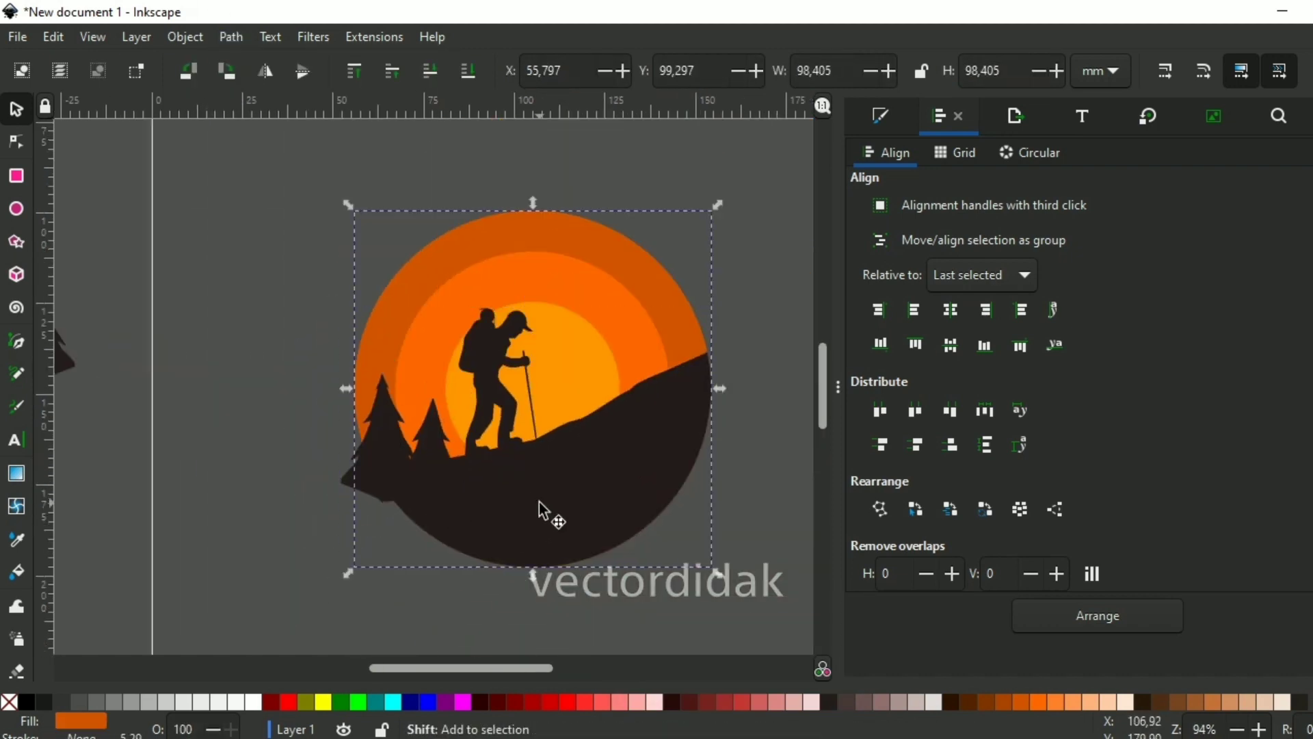
scroll(581, 317, down, 1)
Step: Intersect copies of the orange circle and the landscape above the badge to trim the trees to the round edge
drag(546, 513, 544, 294)
scroll(580, 317, up, 1)
click(232, 36)
click(214, 185)
scroll(543, 445, down, 3)
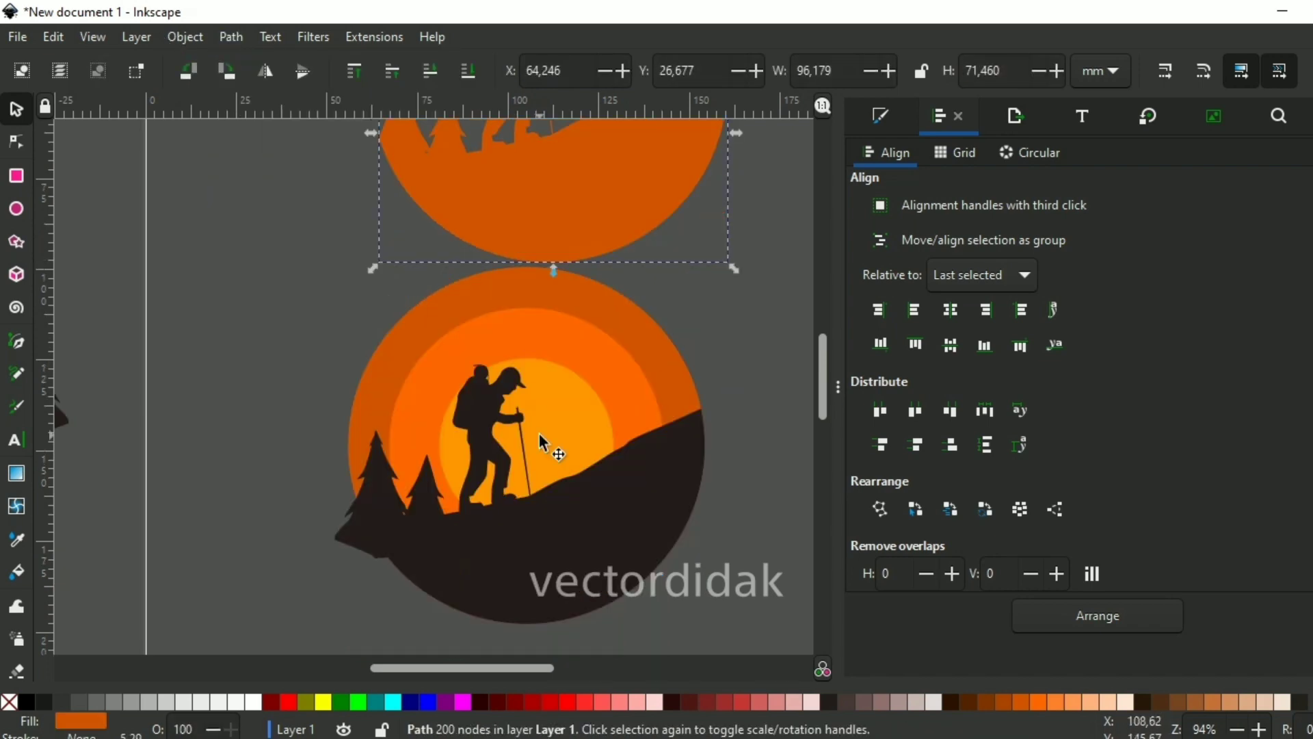
Step: Replace the untrimmed landscape with the trimmed piece in the dark fill and align it to the orange circle
key(Delete)
key(ctrl+z)
key(ctrl+z)
click(983, 274)
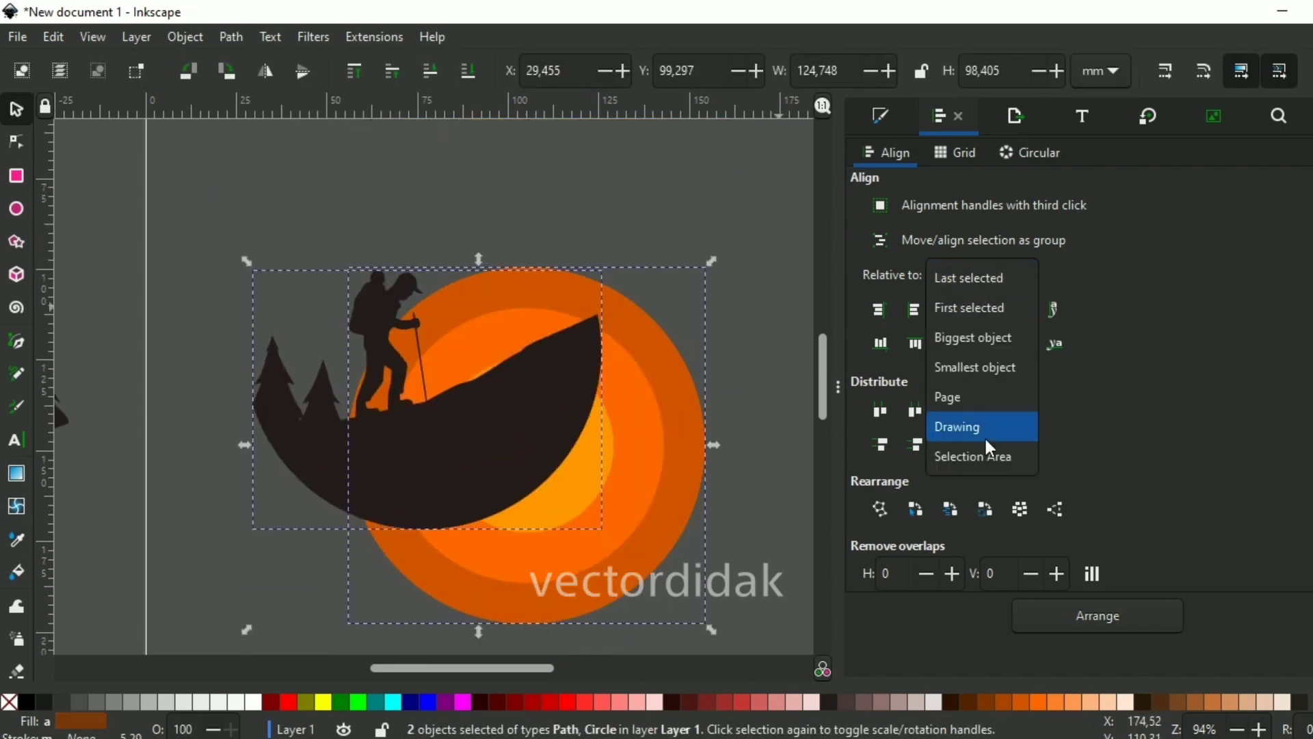
click(909, 393)
click(950, 309)
key(ctrl+z)
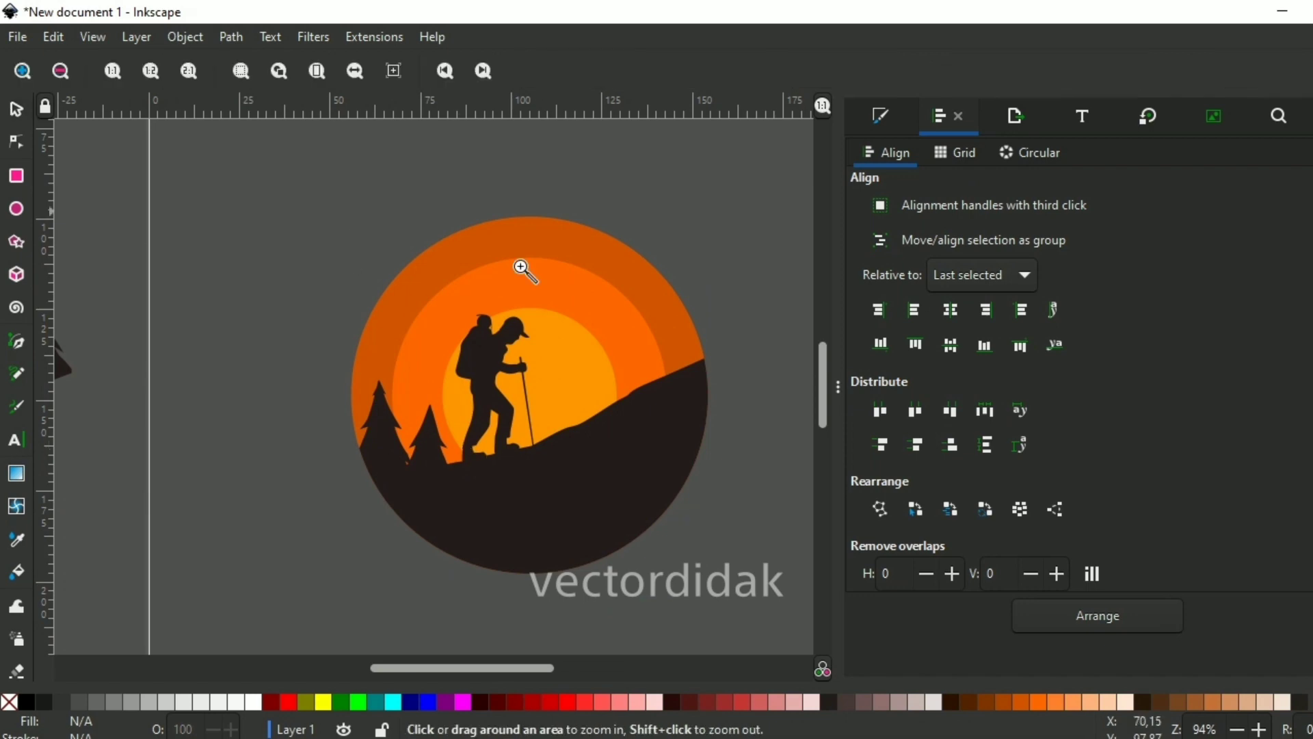
shift+click(560, 516)
scroll(560, 516, up, 2)
key(s)
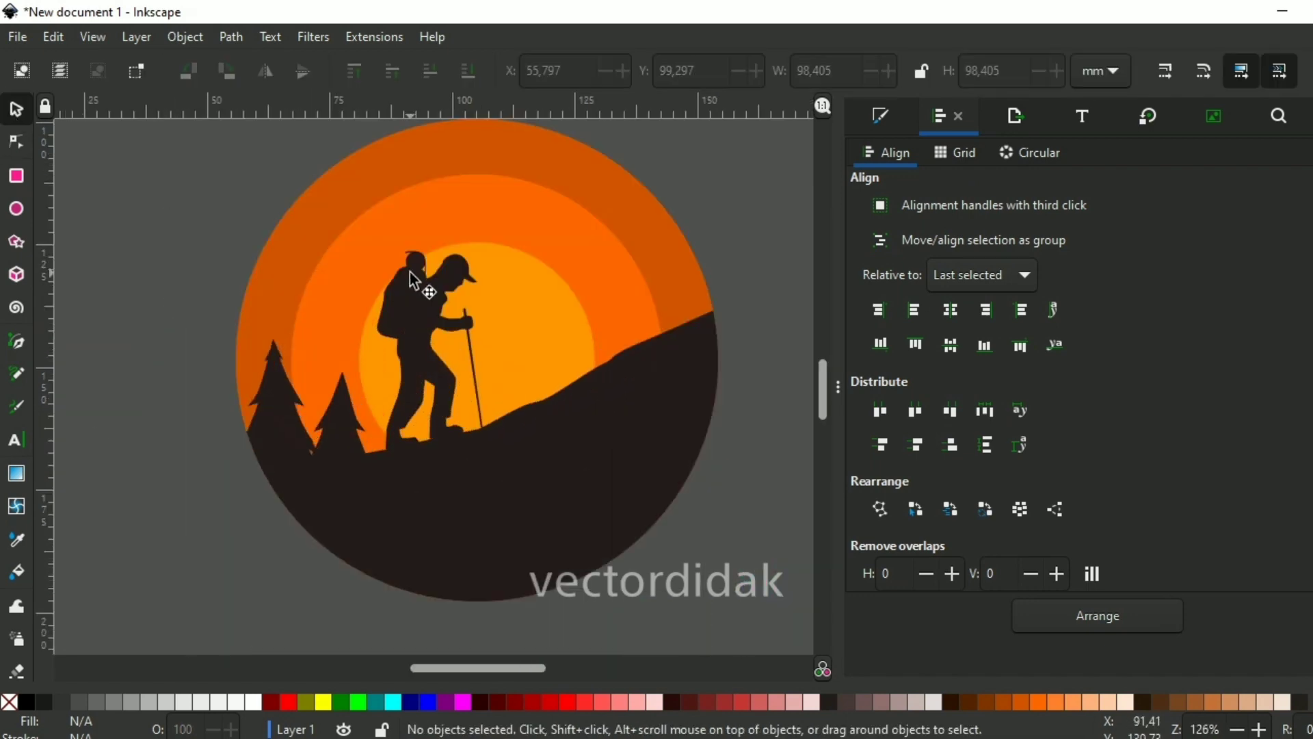
Step: Recolor the badge's circles from the outside in with dark brown, burnt orange #D45500 and bright orange #FF7F2A
scroll(454, 445, down, 1)
click(560, 407)
click(323, 701)
click(1019, 702)
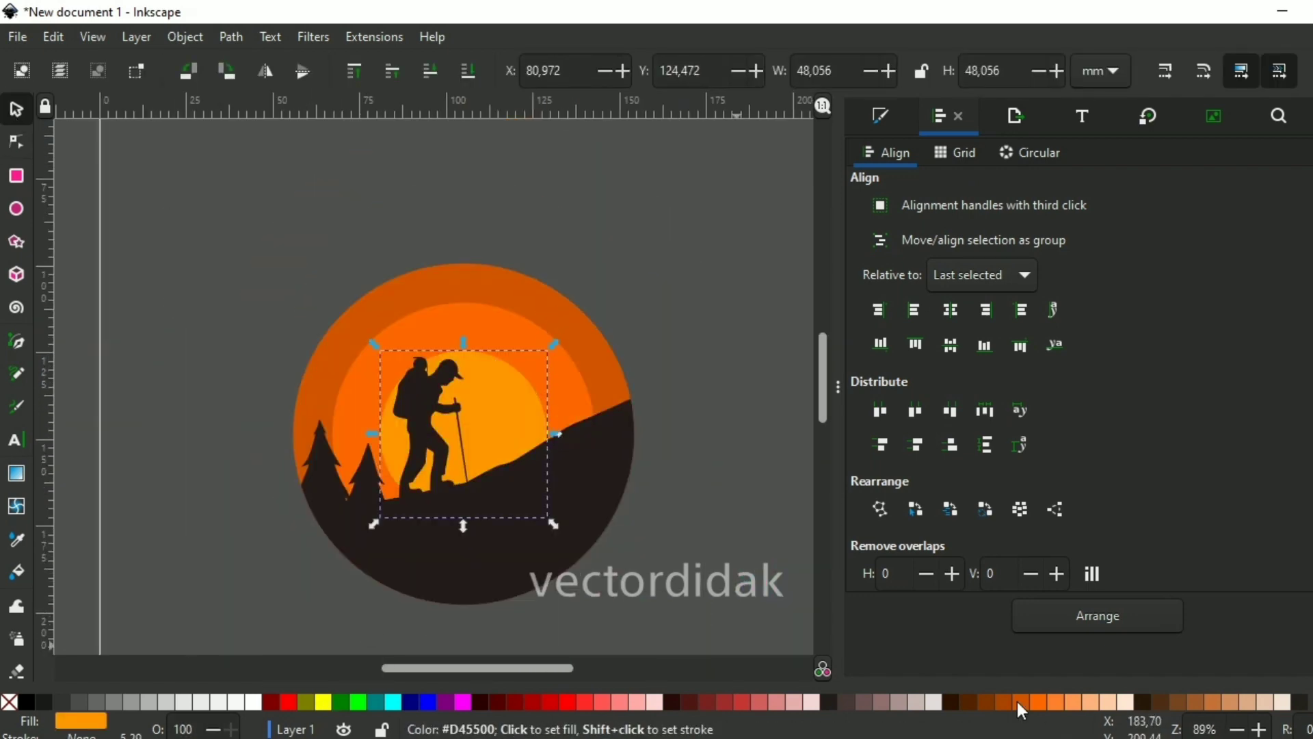
key(Tab)
click(968, 701)
key(Tab)
click(978, 701)
key(Tab)
click(1063, 705)
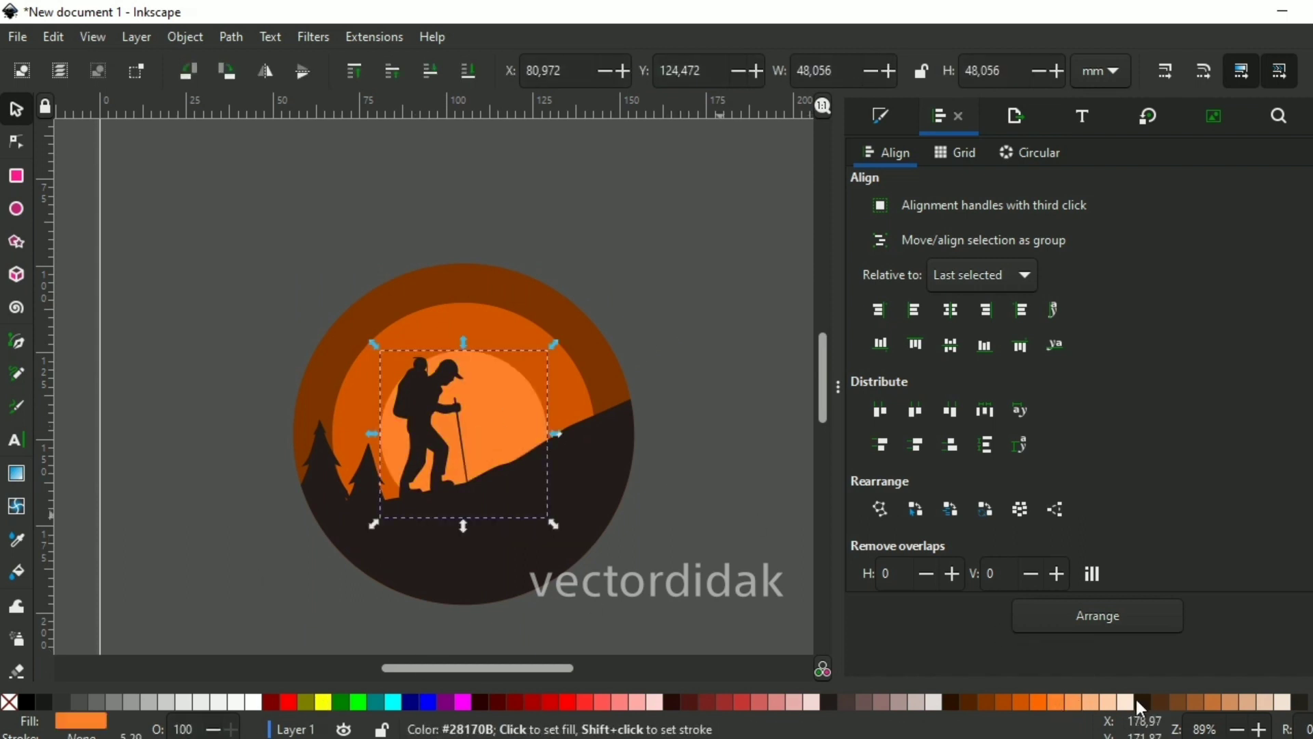
click(1074, 703)
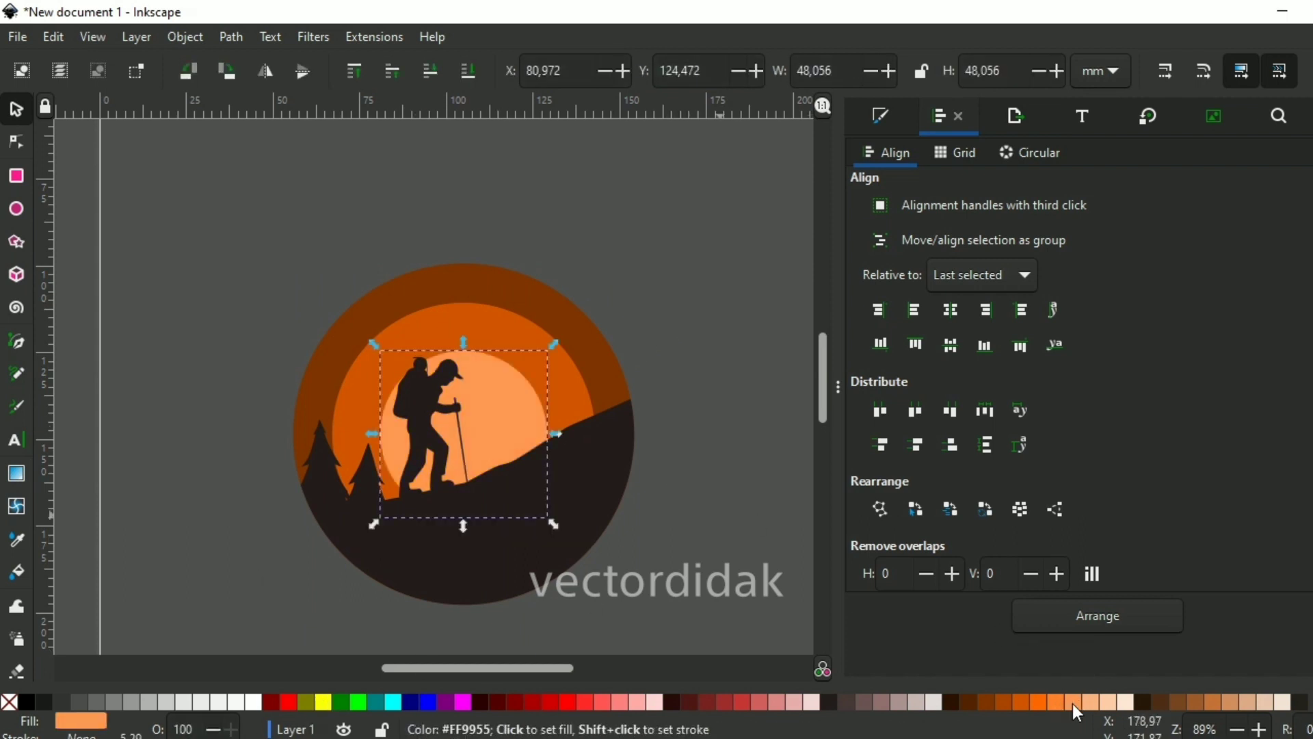
click(1062, 705)
key(Escape)
scroll(629, 472, down, 1)
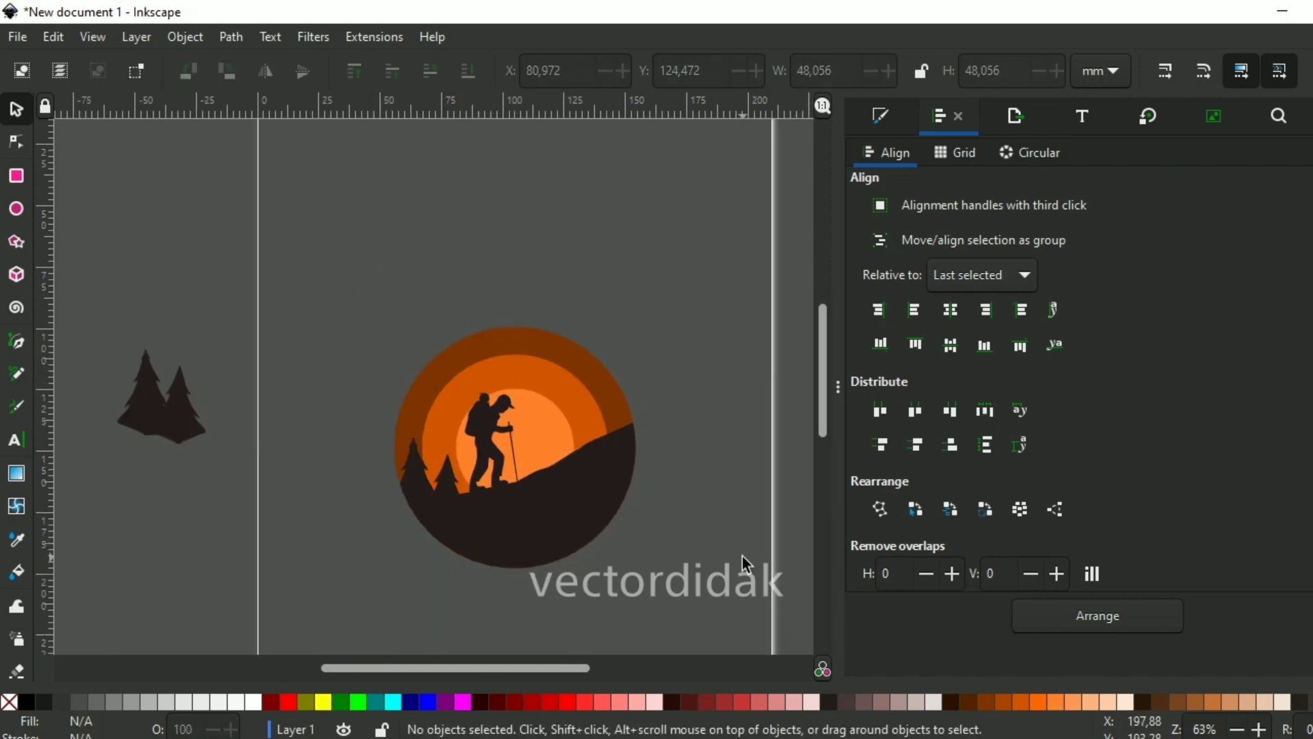
Step: Save the drawing as "pendaki tua" in Inkscape SVG format and hide the side dialogs
key(ctrl+s)
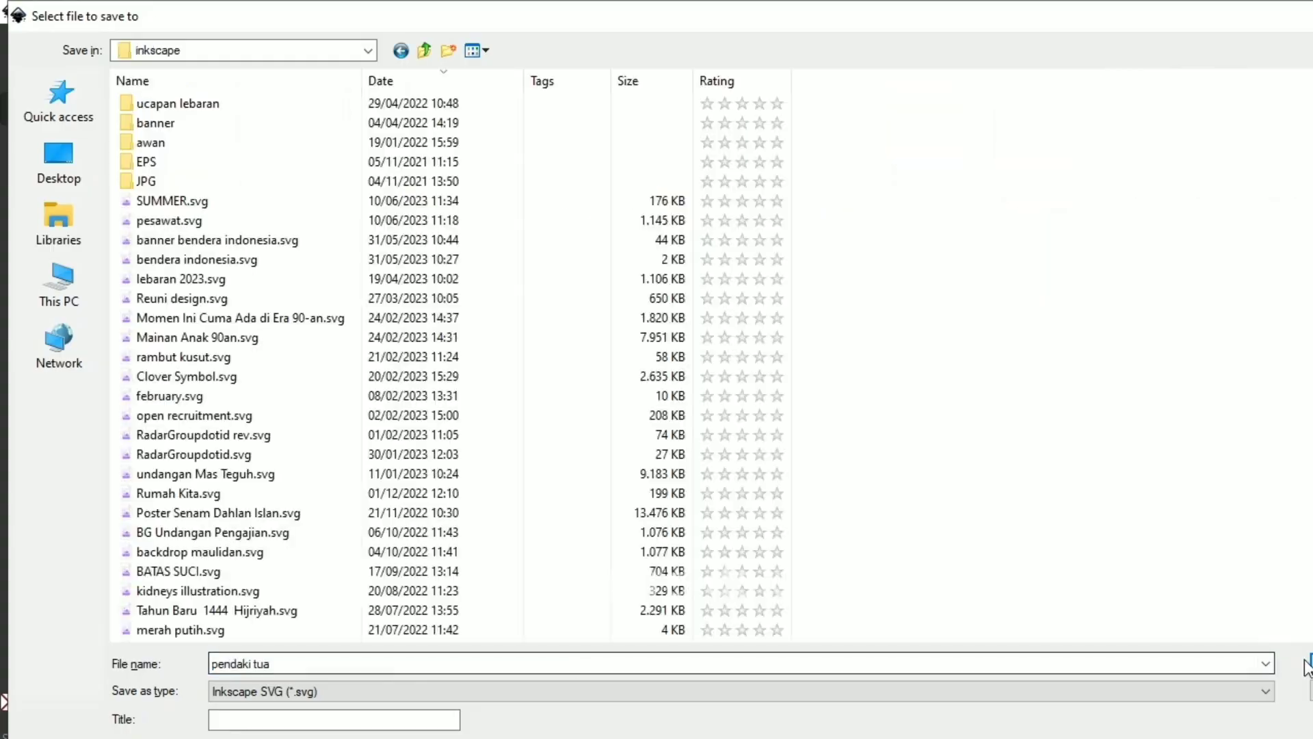
key(Return)
key(F12)
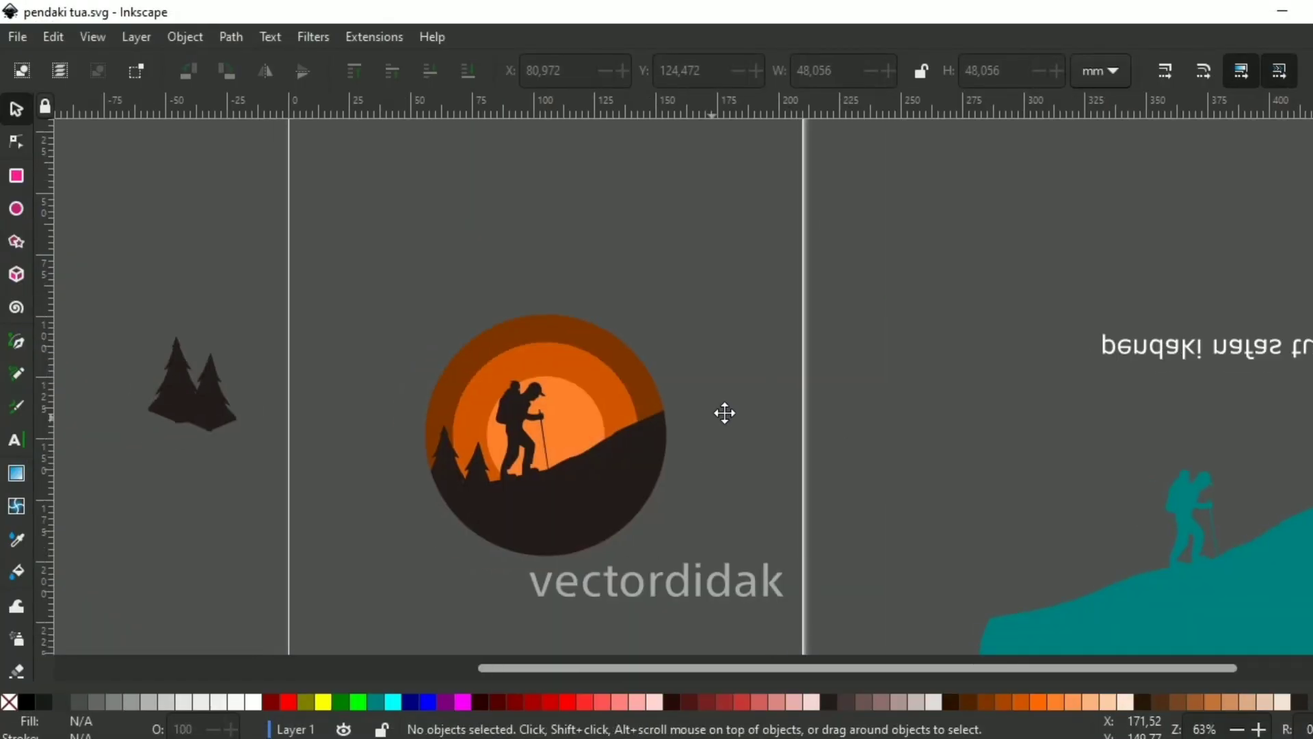
Step: Flip the mirrored "pendaki nafas tua" text upright and park it off the page beside the badge
click(1205, 345)
drag(976, 290, 583, 461)
key(v)
click(674, 526)
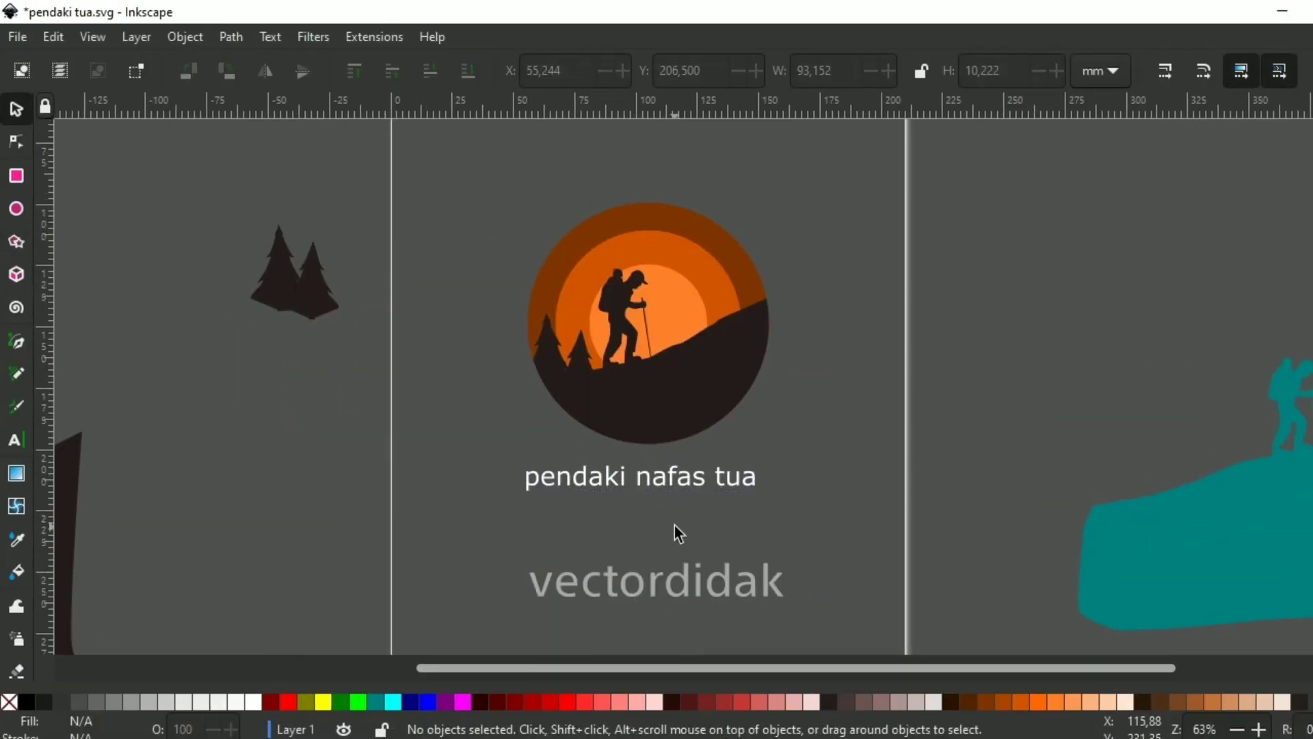
drag(677, 479, 1060, 410)
key(Escape)
scroll(599, 336, up, 1)
Step: Draw an open arc along the badge's lower edge with the Pen tool and scale it down to about 87%
key(b)
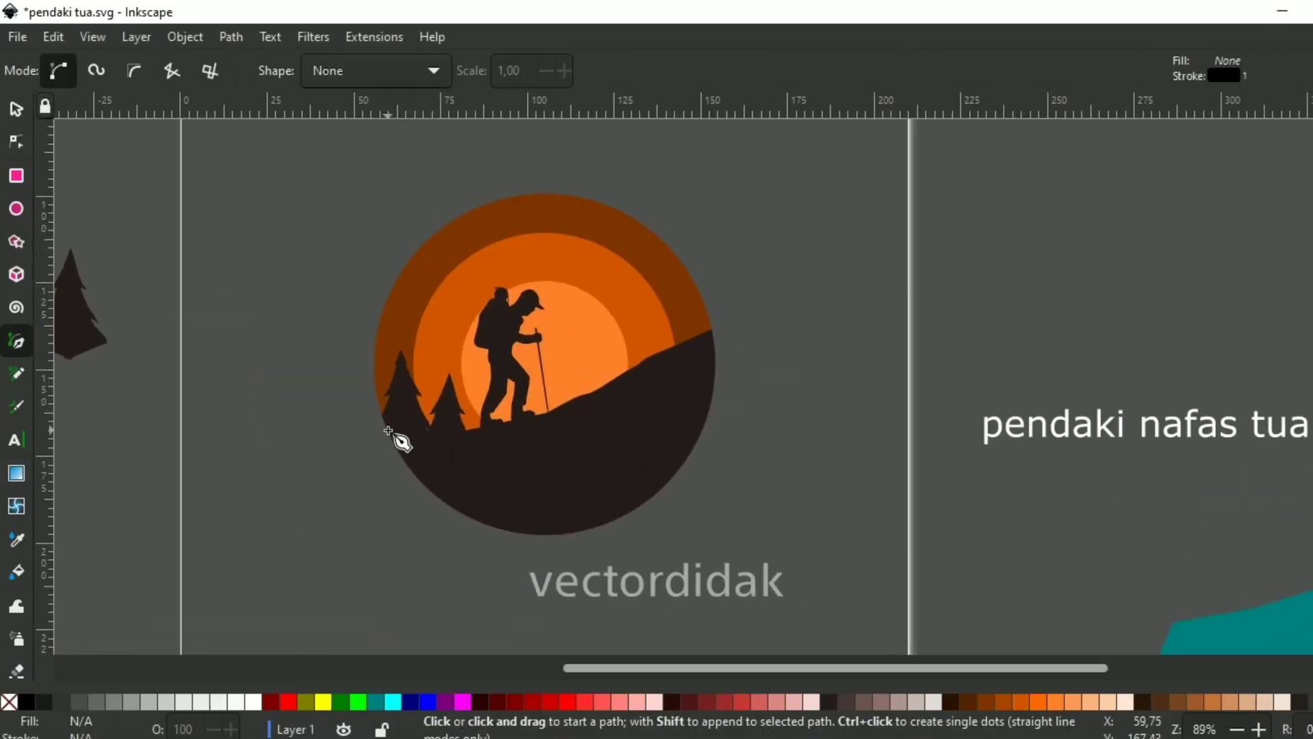
click(387, 425)
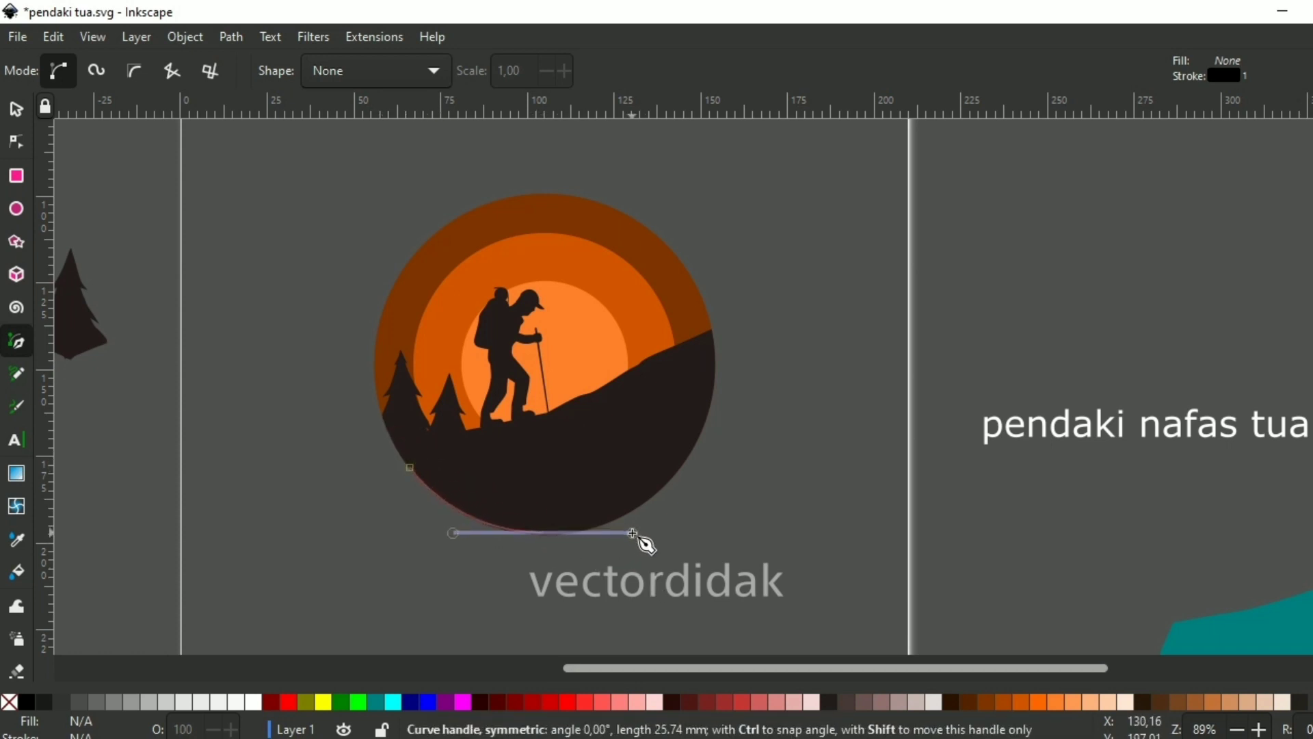
drag(691, 451, 726, 367)
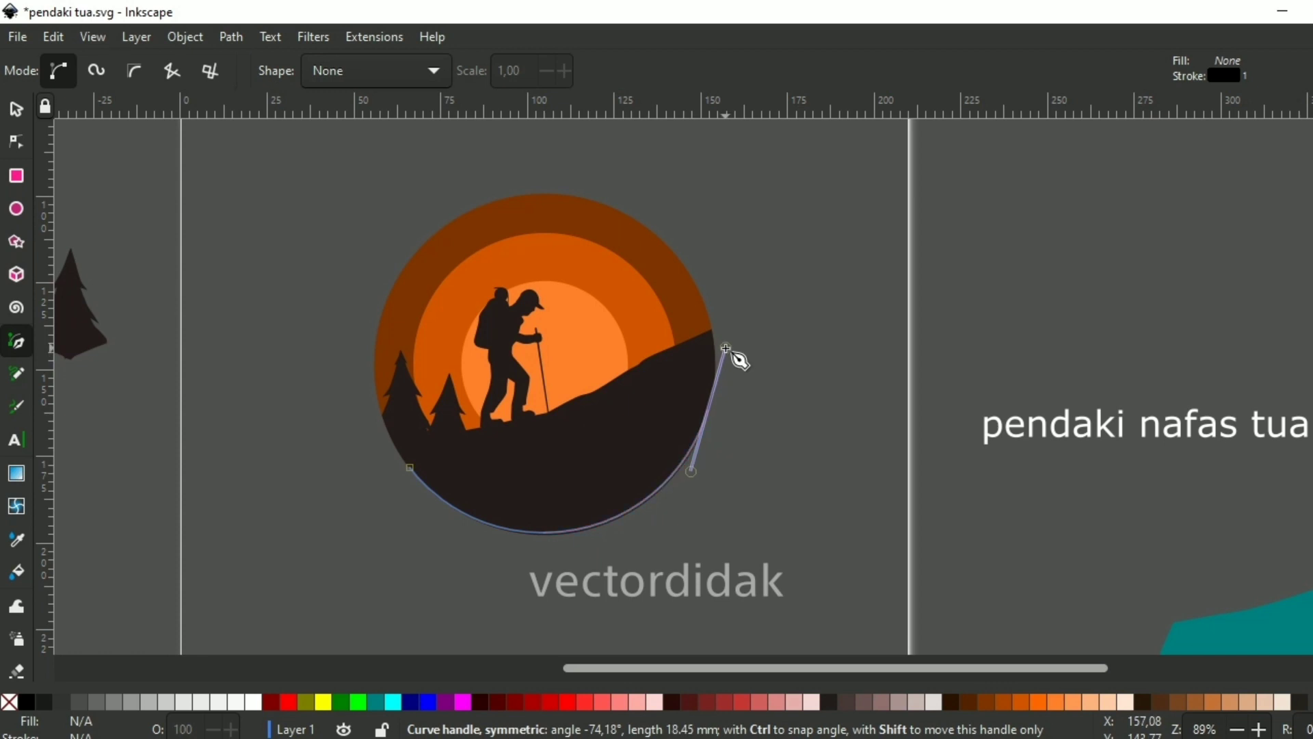
key(Return)
key(s)
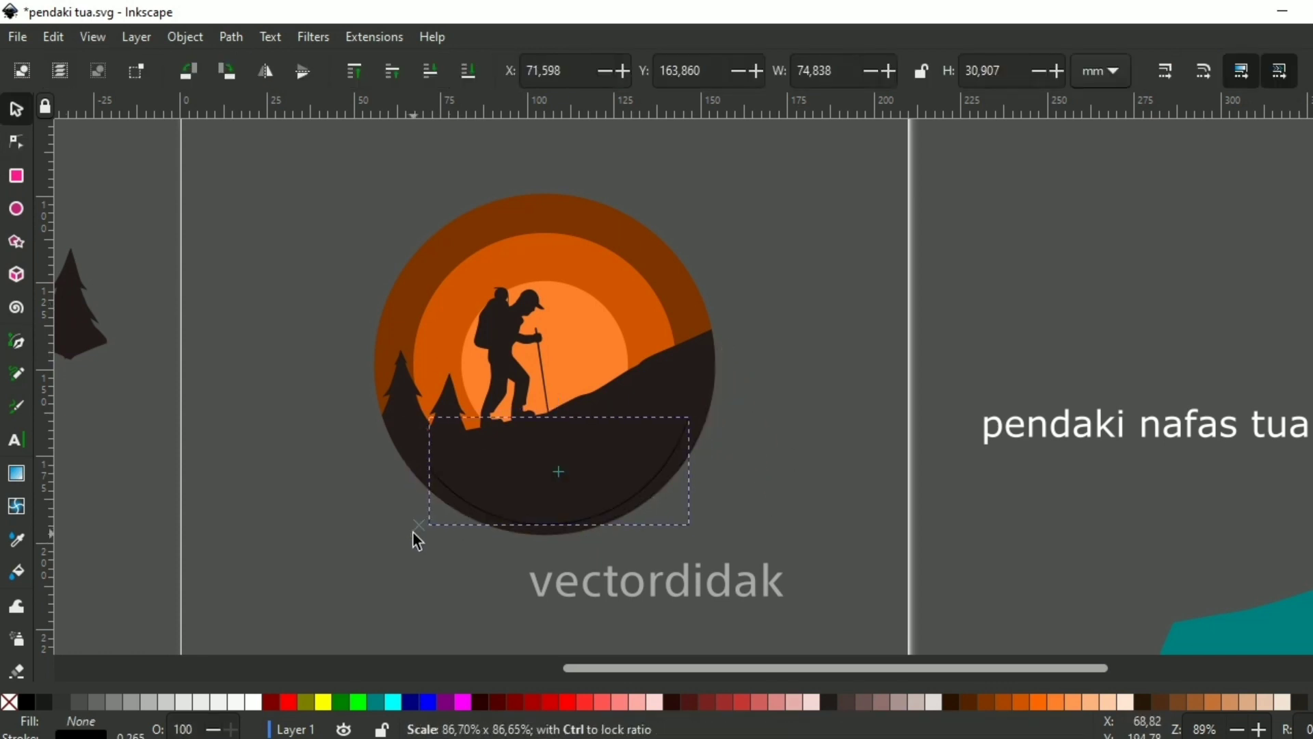
key(Escape)
Step: Move the arc's two end nodes slightly outward so the curve runs evenly inside the badge's edge
click(668, 507)
key(plus)
click(17, 142)
key(plus)
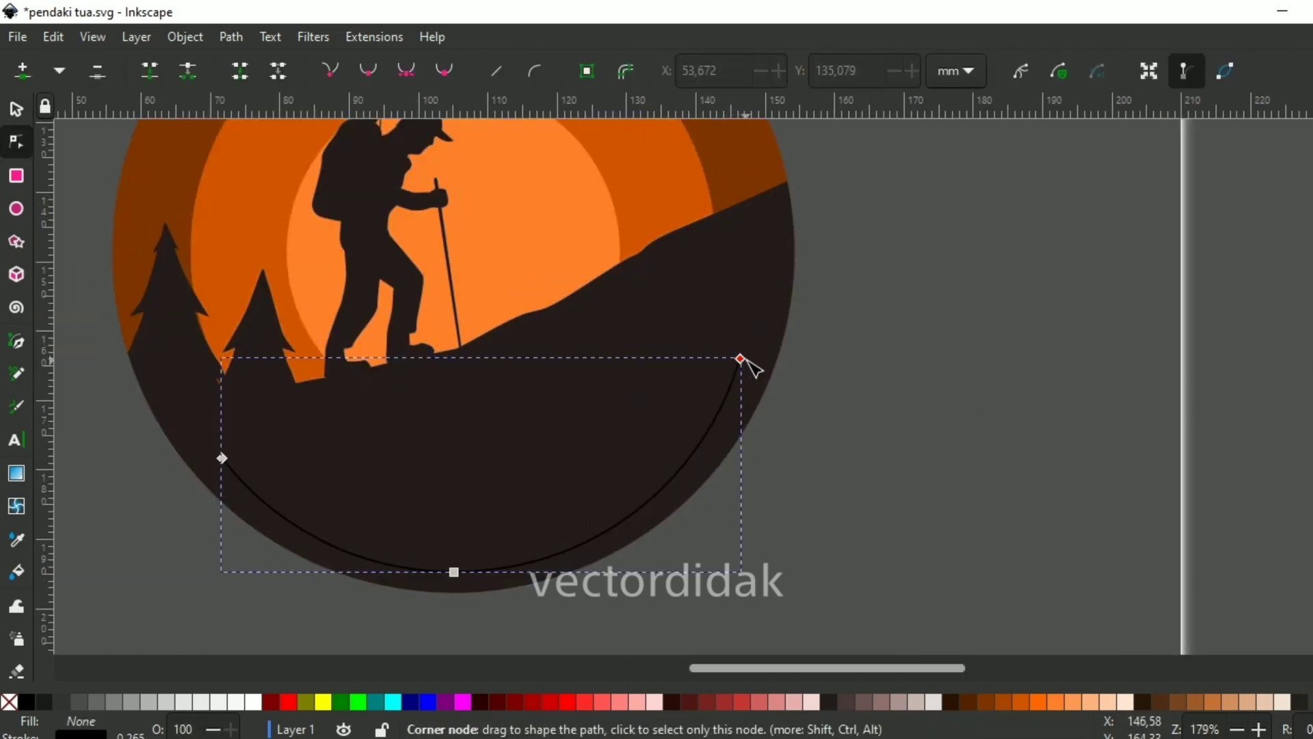
drag(747, 360, 753, 361)
click(219, 465)
key(Escape)
key(s)
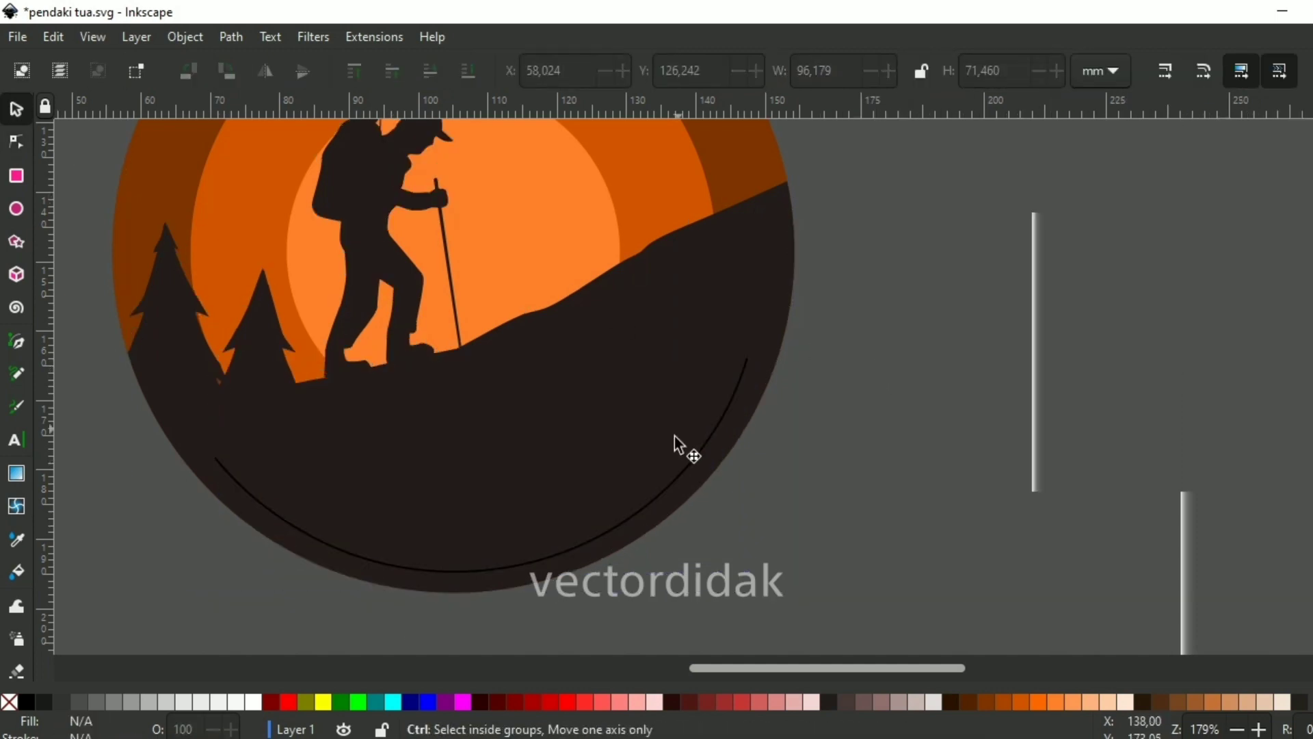
Step: Place a copy of the "pendaki nafas tua" text just below the badge
scroll(680, 446, down, 2)
click(610, 431)
drag(1155, 330, 520, 491)
click(492, 475)
scroll(492, 474, up, 3)
scroll(486, 479, down, 3)
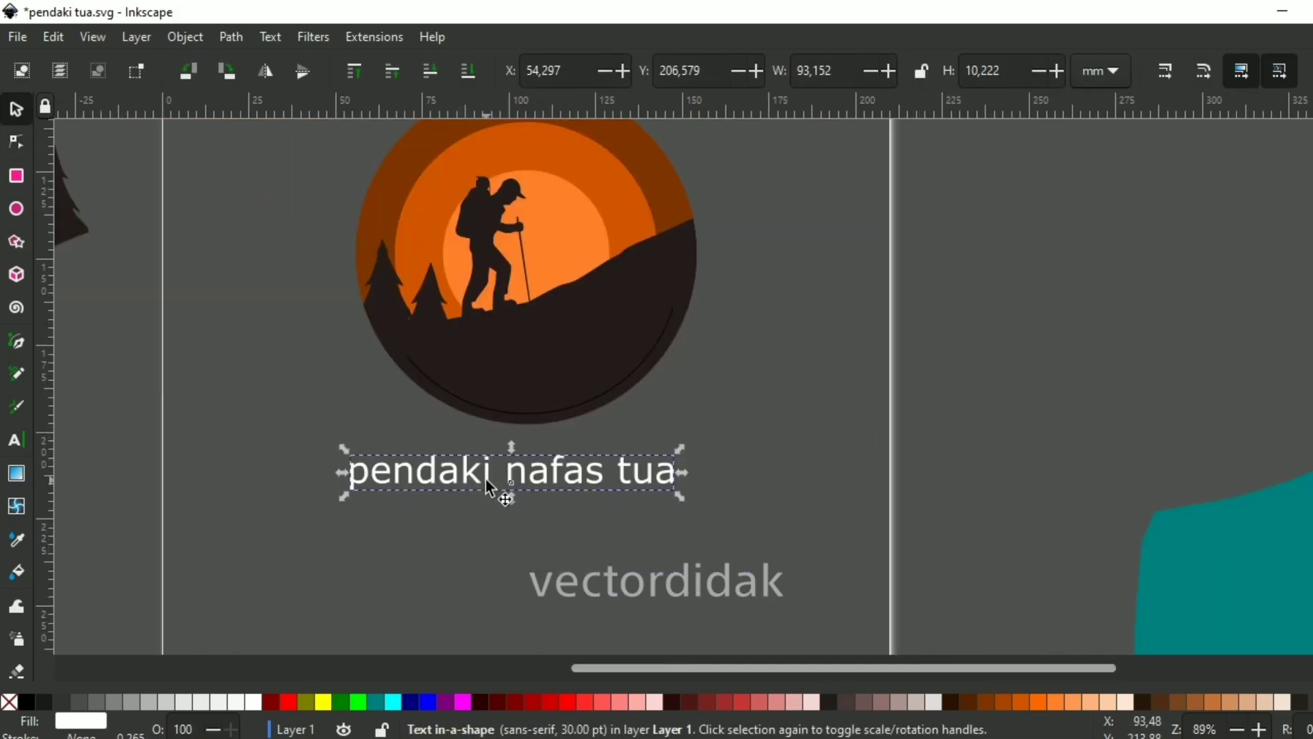
Step: Rewrite the text below the badge as "PENDAKI NAFAS TUA" and align it left
key(Escape)
scroll(464, 471, up, 2)
double_click(478, 472)
key(ctrl+a)
text(p)
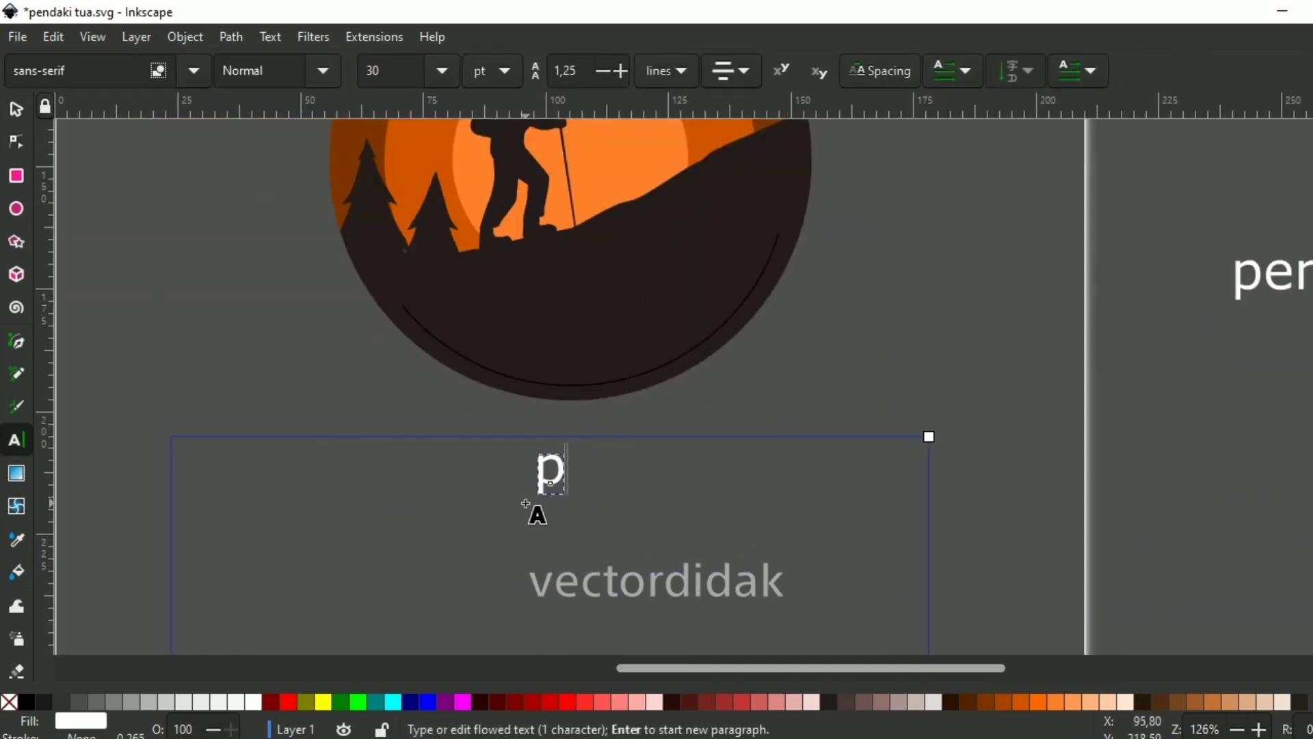
text(ENDAKI NAFAS TUA)
click(731, 71)
click(727, 50)
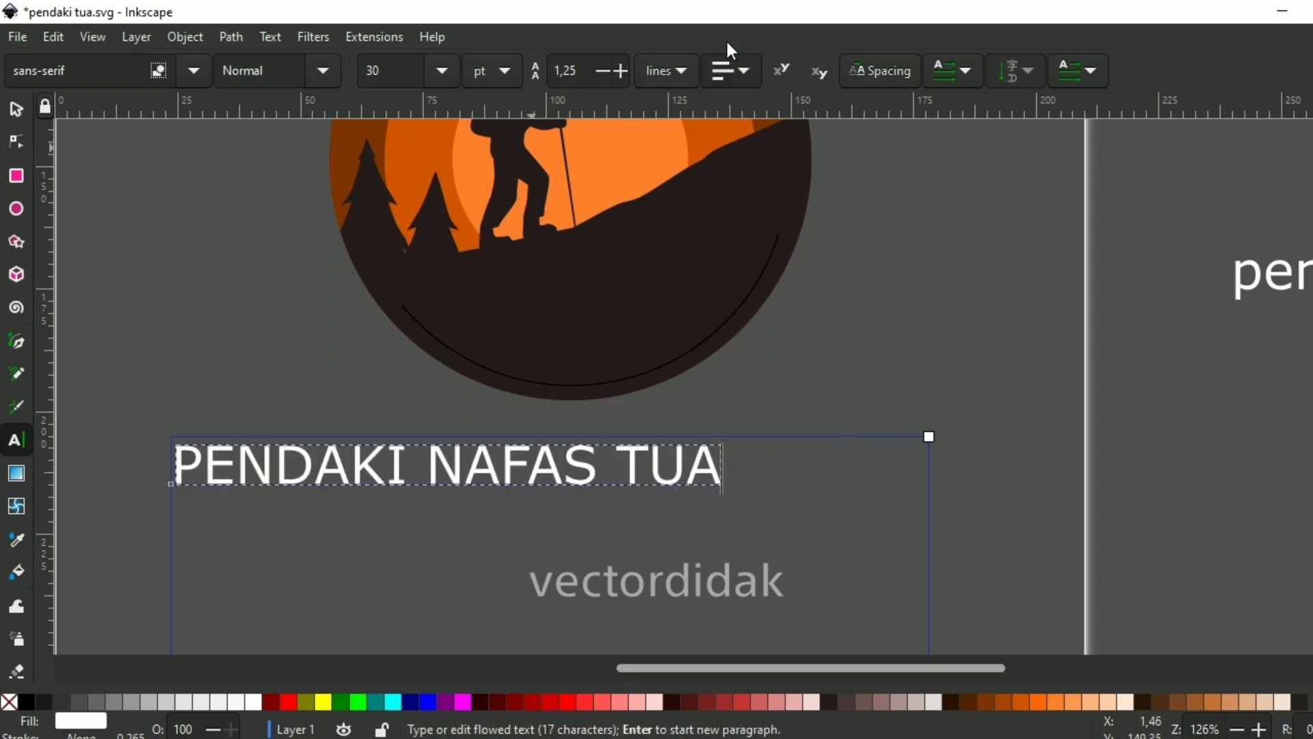
Step: Scale the uppercase caption to about 86 mm wide and place it in front of the dark slope over the arc
key(Escape)
key(s)
drag(641, 487, 798, 475)
drag(889, 478, 827, 487)
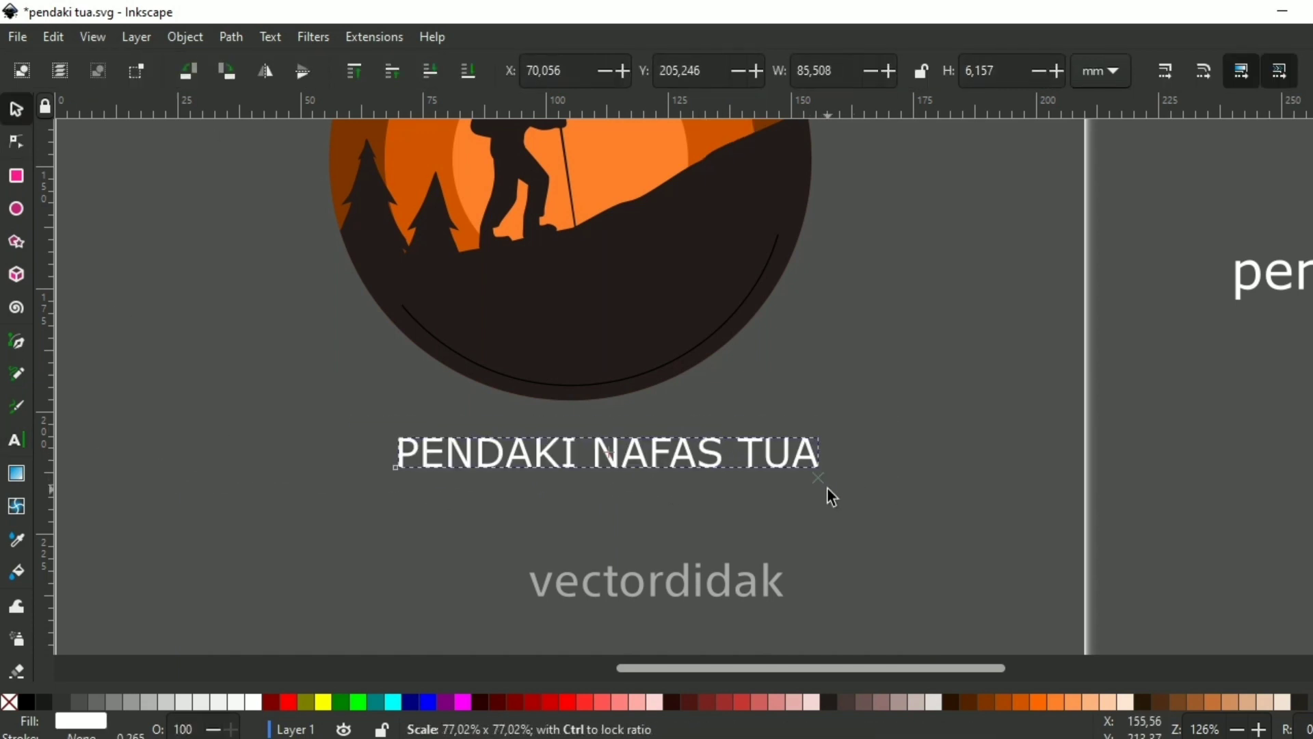
drag(619, 455, 611, 290)
key(Home)
drag(470, 314, 493, 302)
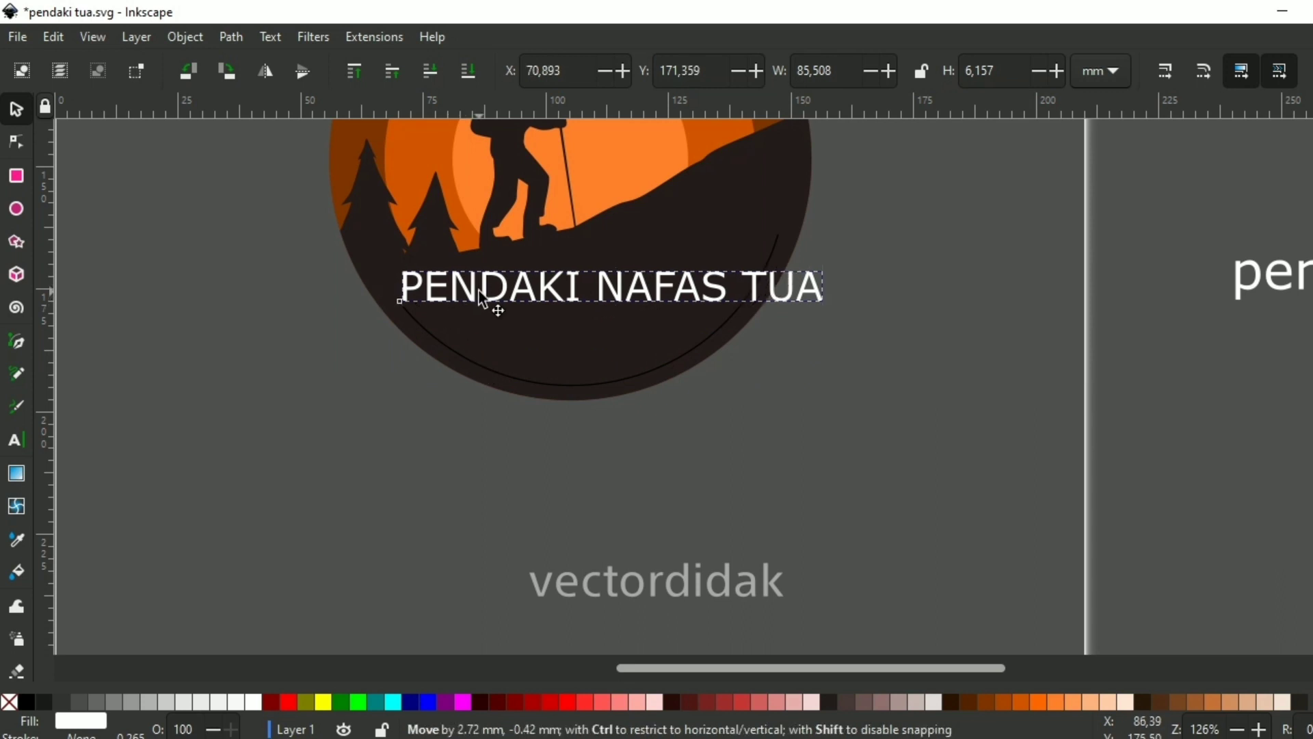
Step: Put the "PENDAKI NAFAS TUA" caption on the arc path
shift+click(462, 358)
click(270, 36)
click(374, 137)
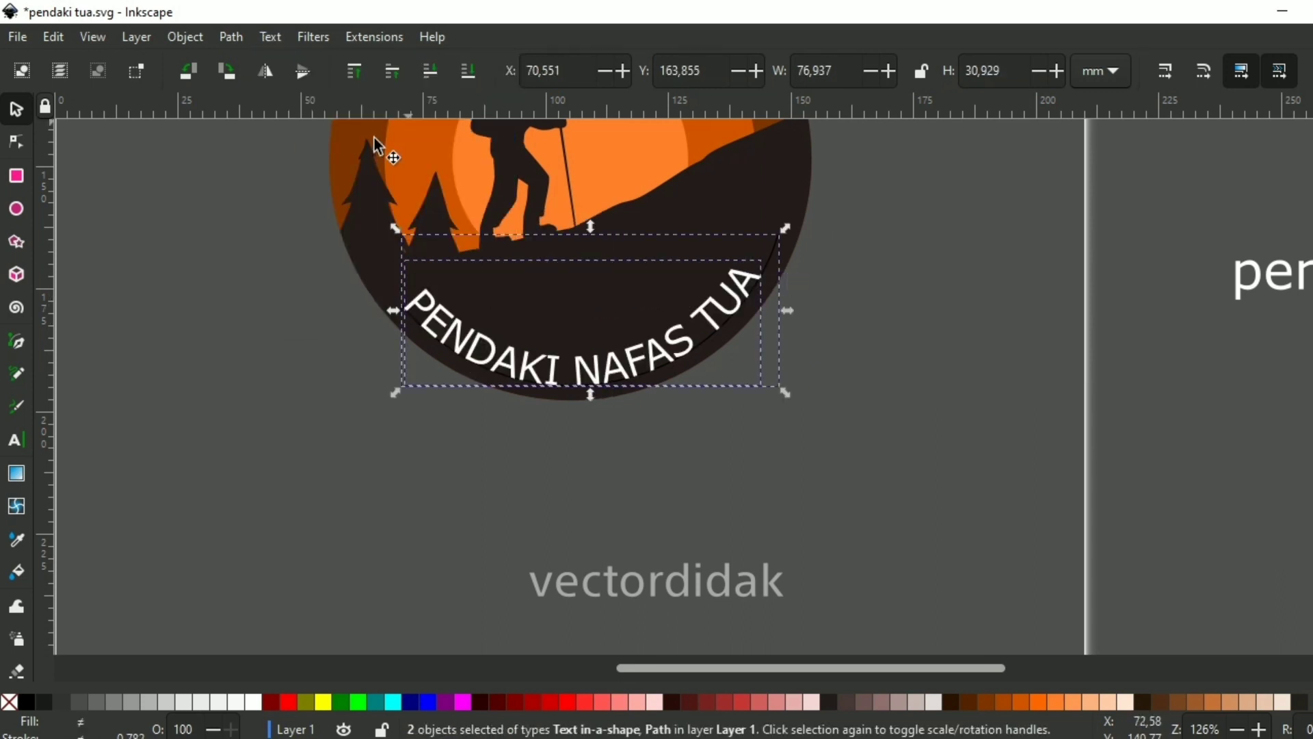
click(795, 338)
Step: Fill the curved caption with the bright orange sampled from the sun circle
scroll(794, 338, up, 3)
click(499, 420)
click(827, 387)
click(478, 445)
key(d)
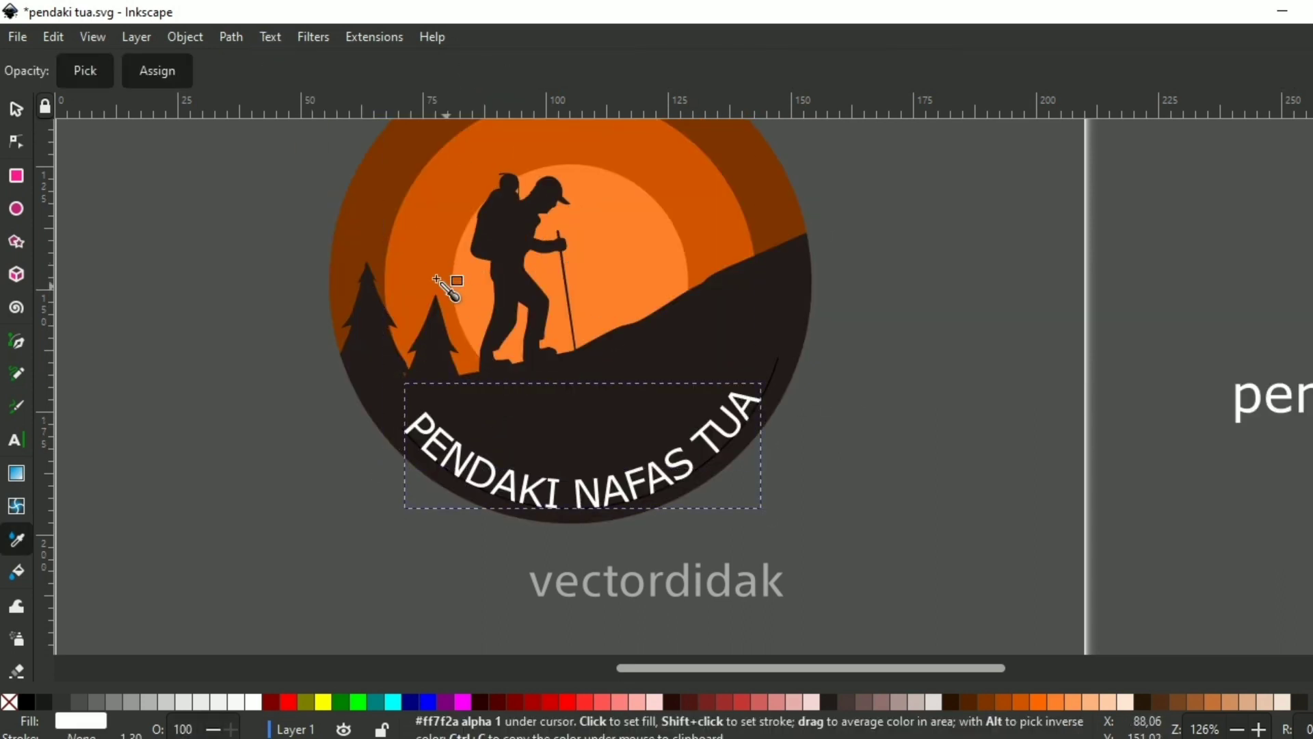
click(650, 243)
key(s)
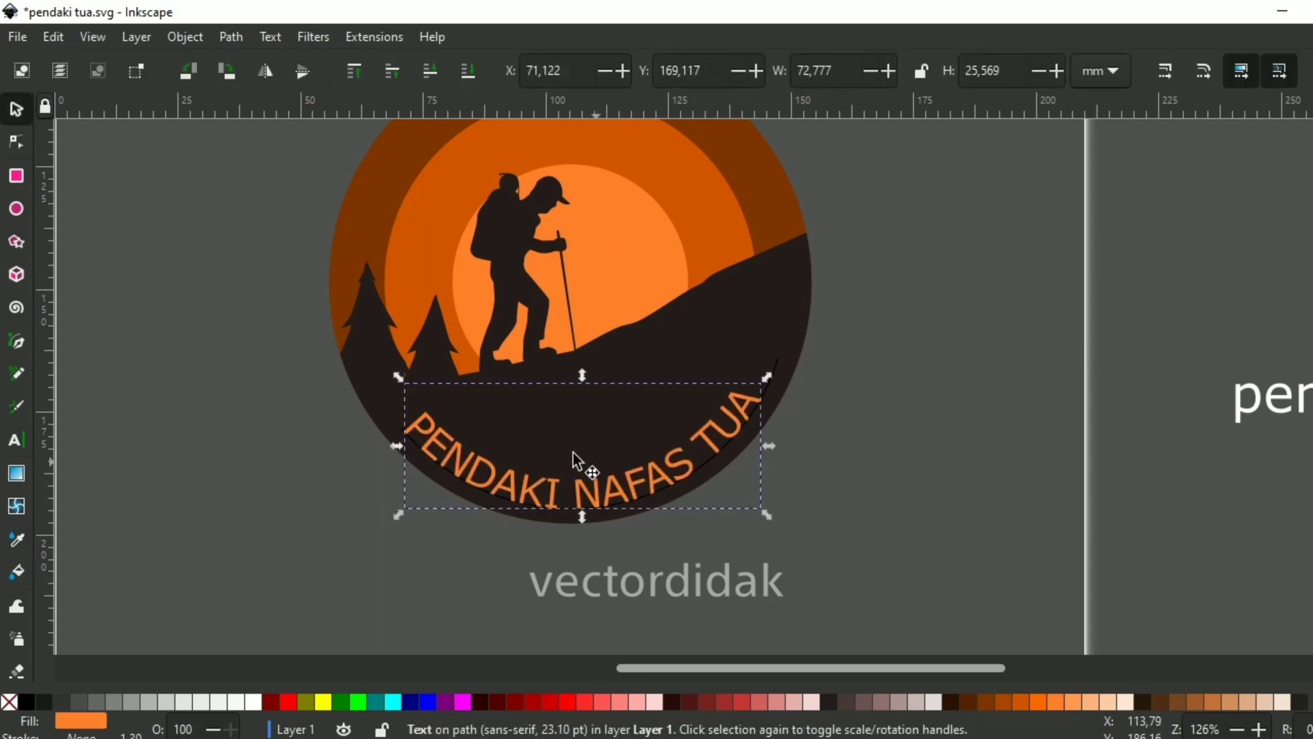
Step: Compare Castellar, Candara, Calibri and Brush Script Std on the curved caption and set its font to Carter One
double_click(655, 455)
key(ctrl+a)
click(193, 71)
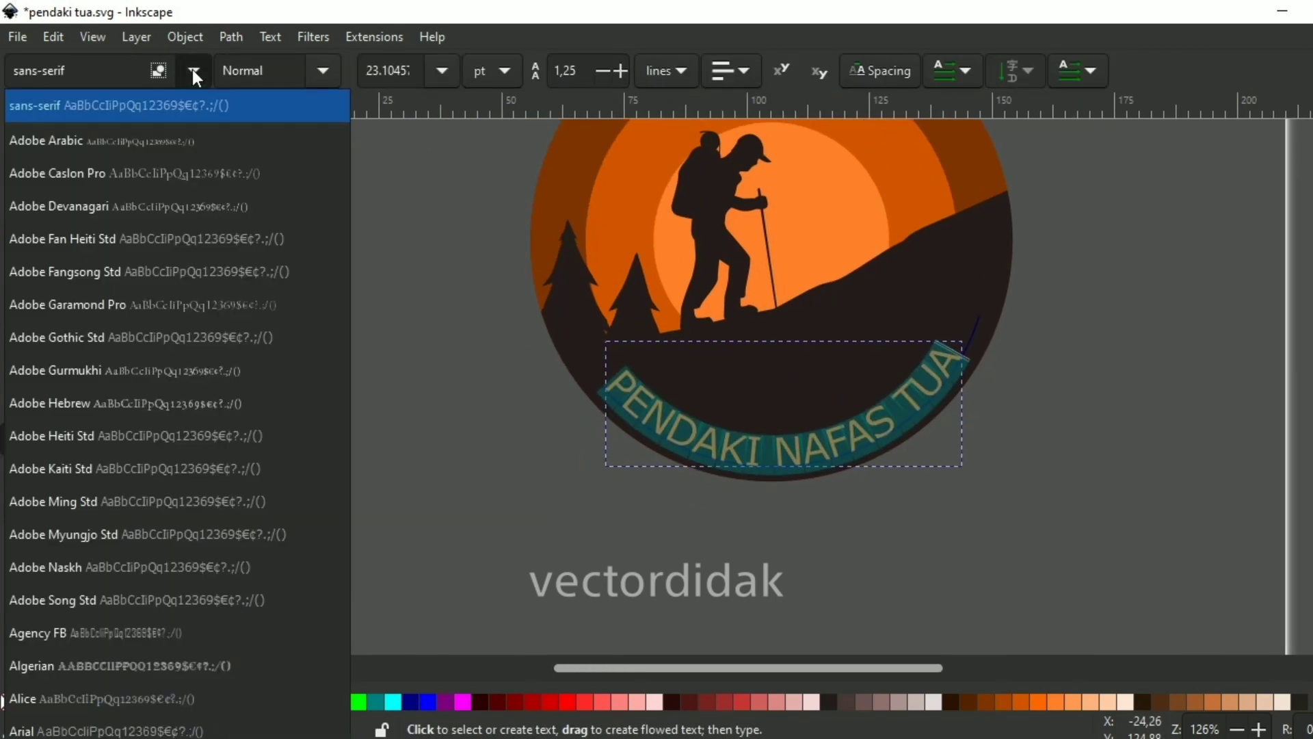
scroll(147, 430, down, 10)
click(149, 465)
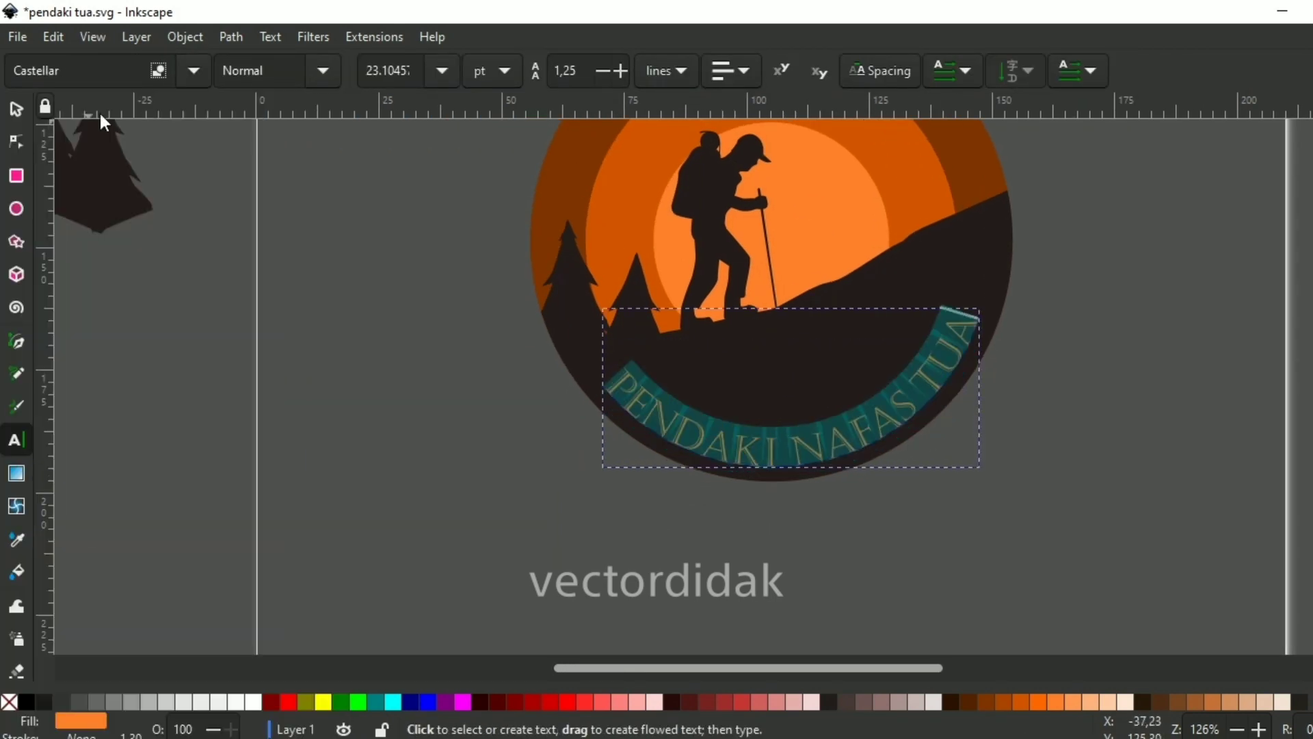
click(193, 71)
click(103, 434)
click(197, 74)
click(103, 401)
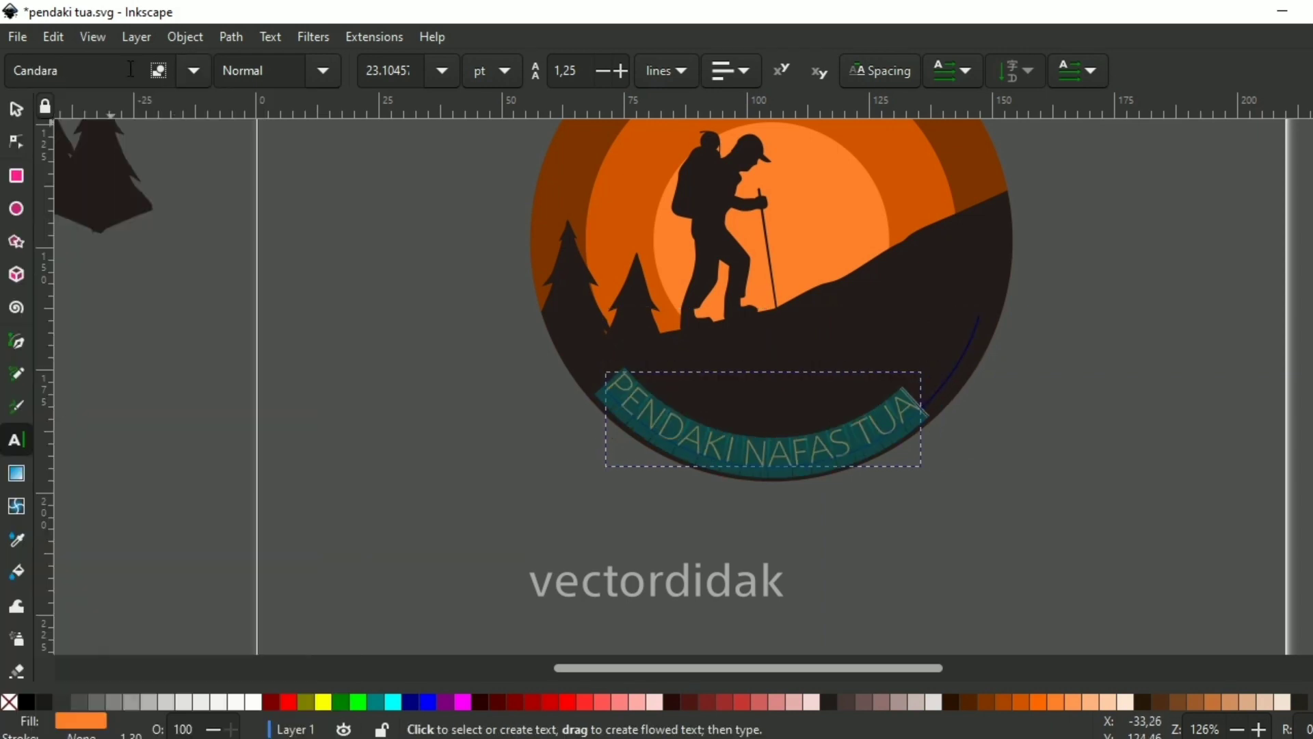
click(193, 71)
click(96, 336)
click(194, 71)
click(107, 234)
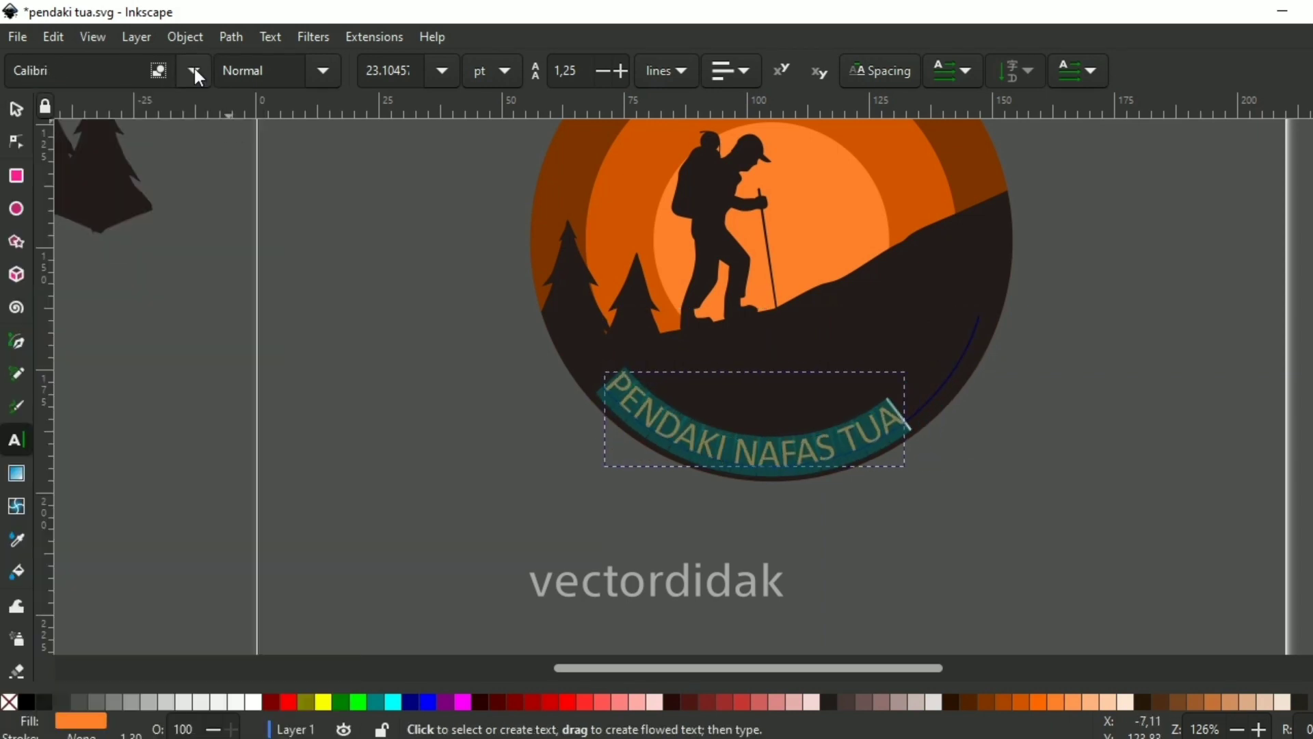
click(194, 71)
click(97, 204)
click(193, 71)
click(179, 96)
click(182, 75)
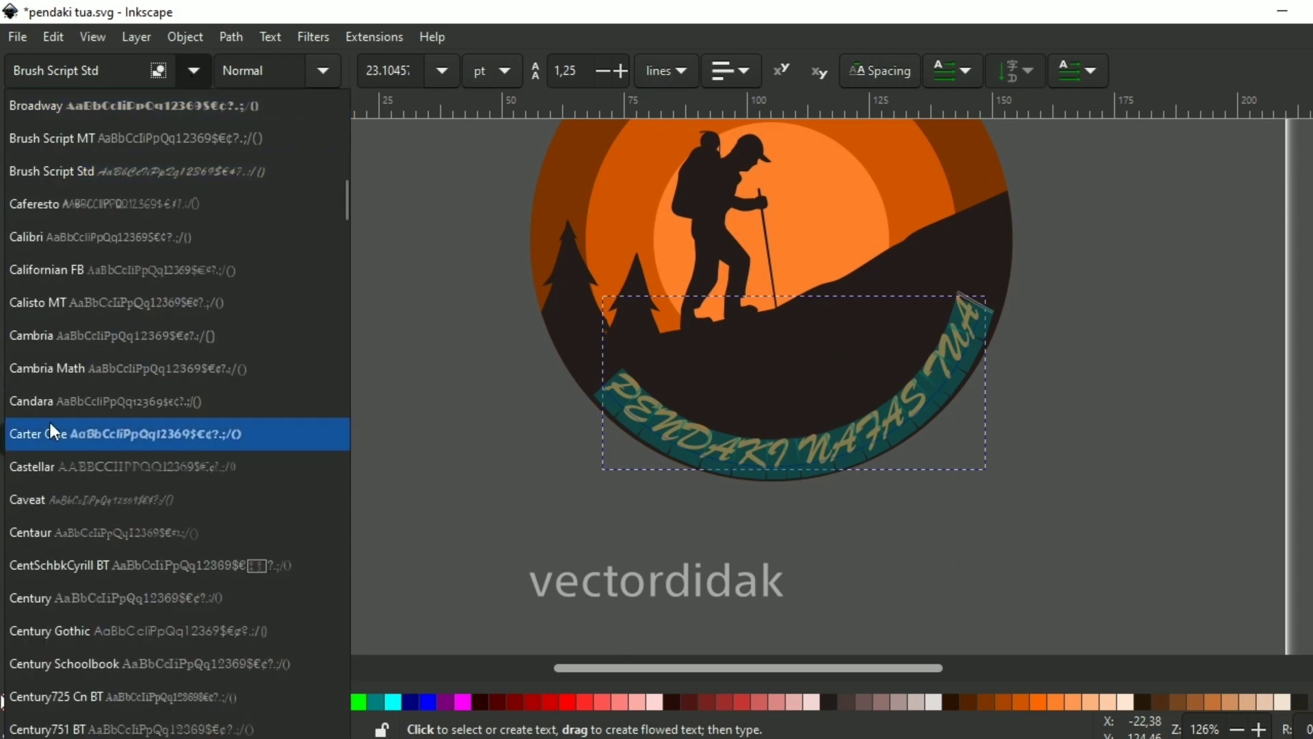
click(50, 424)
Step: Set the curved caption's letter spacing to 3
click(884, 70)
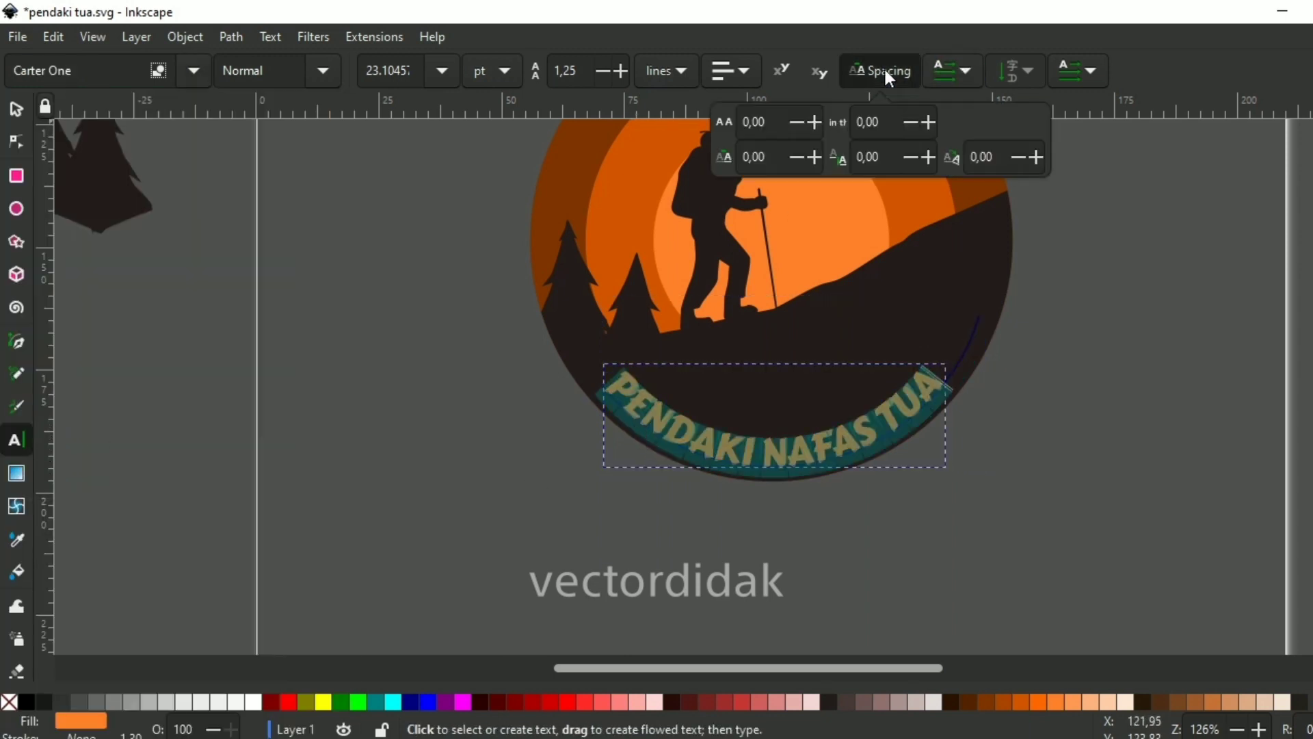
click(759, 122)
text(3)
key(Return)
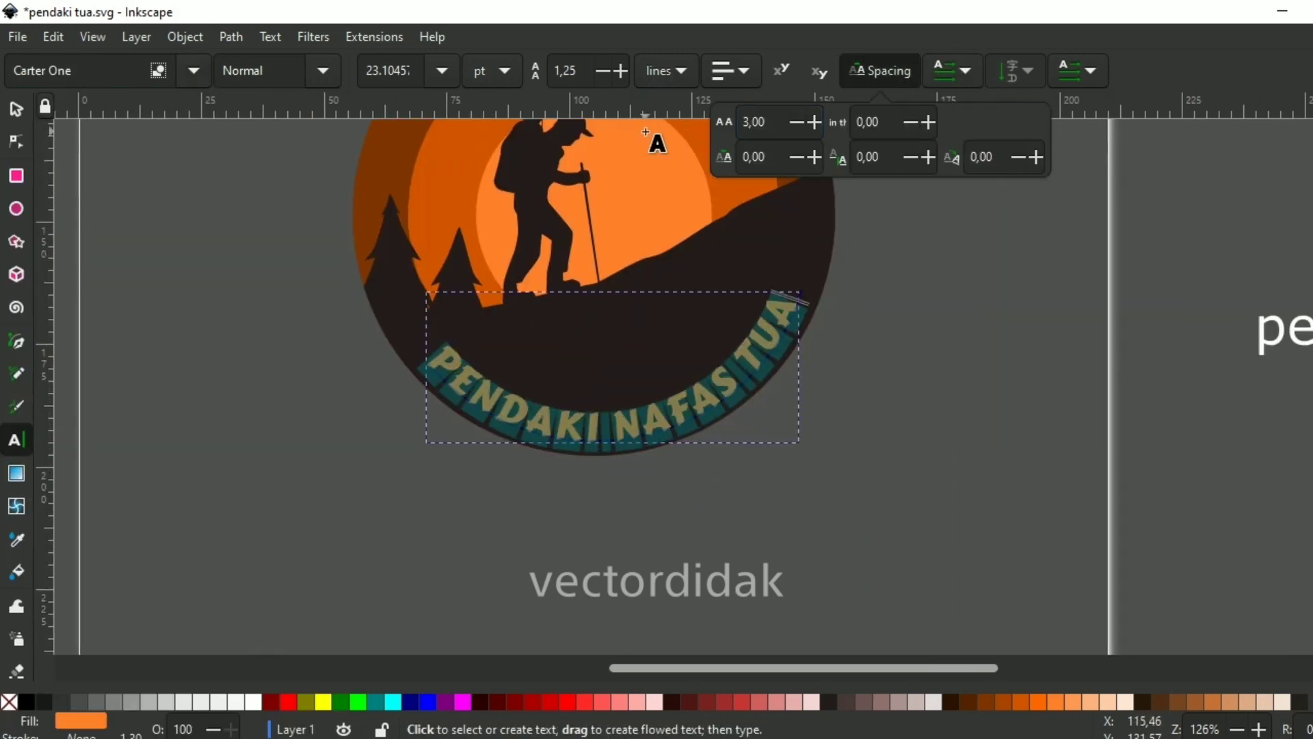
Step: Nudge the arc path slightly down and to the left so the curved caption shifts with it
click(17, 109)
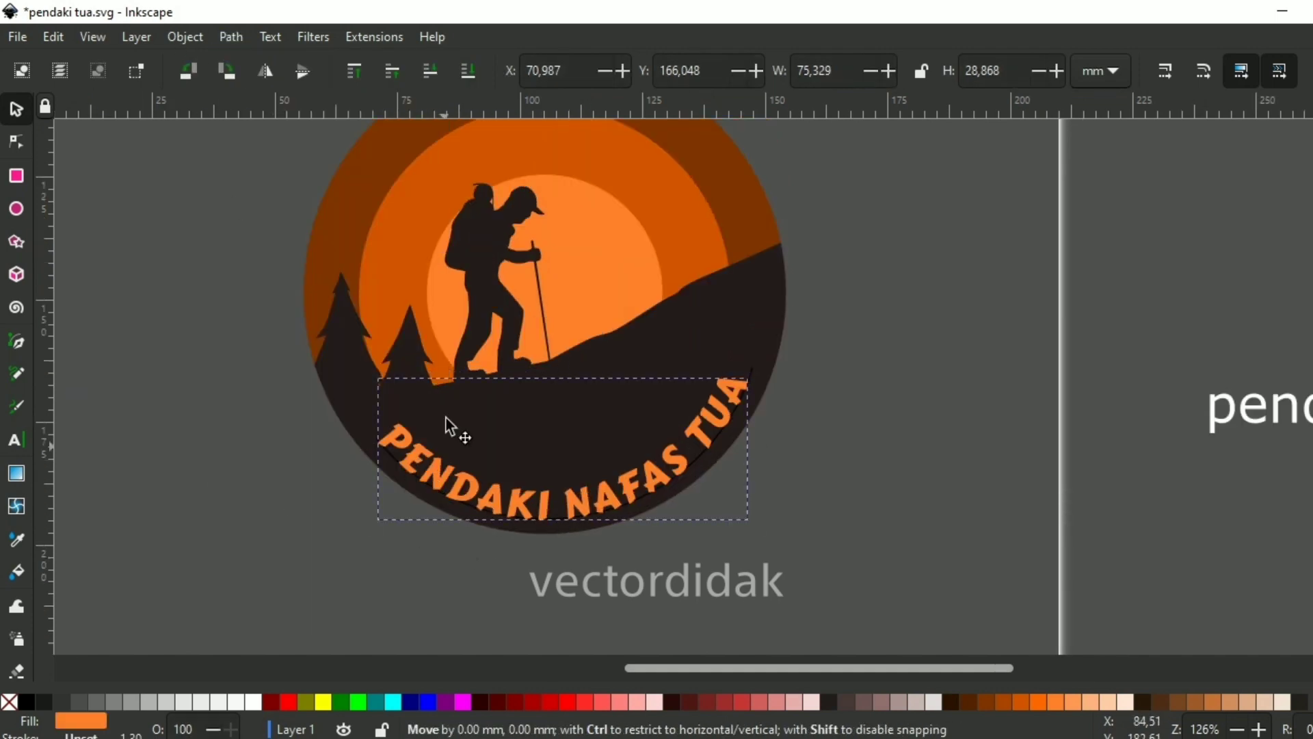
key(Escape)
scroll(402, 367, up, 5)
click(381, 387)
scroll(643, 403, down, 5)
key(Escape)
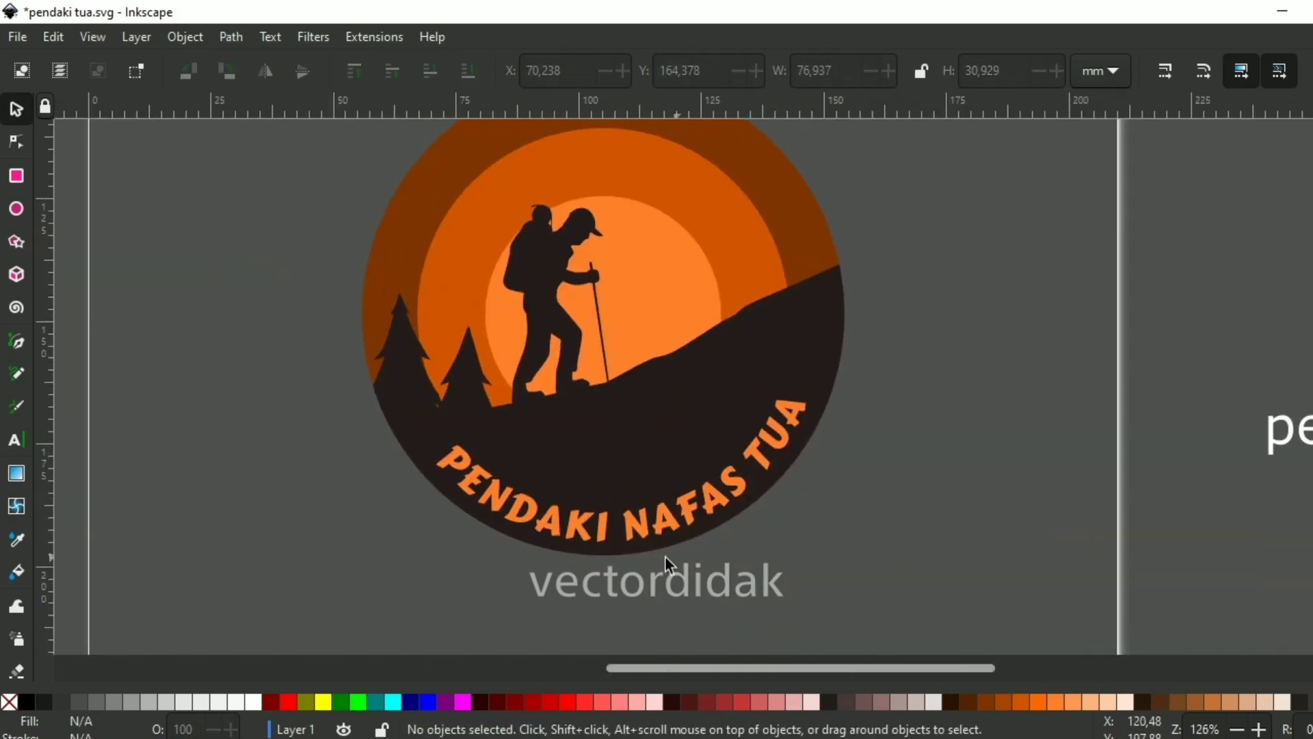
Step: Try enlarging the arc path to about 109% so it follows the badge's edge
scroll(501, 487, up, 3)
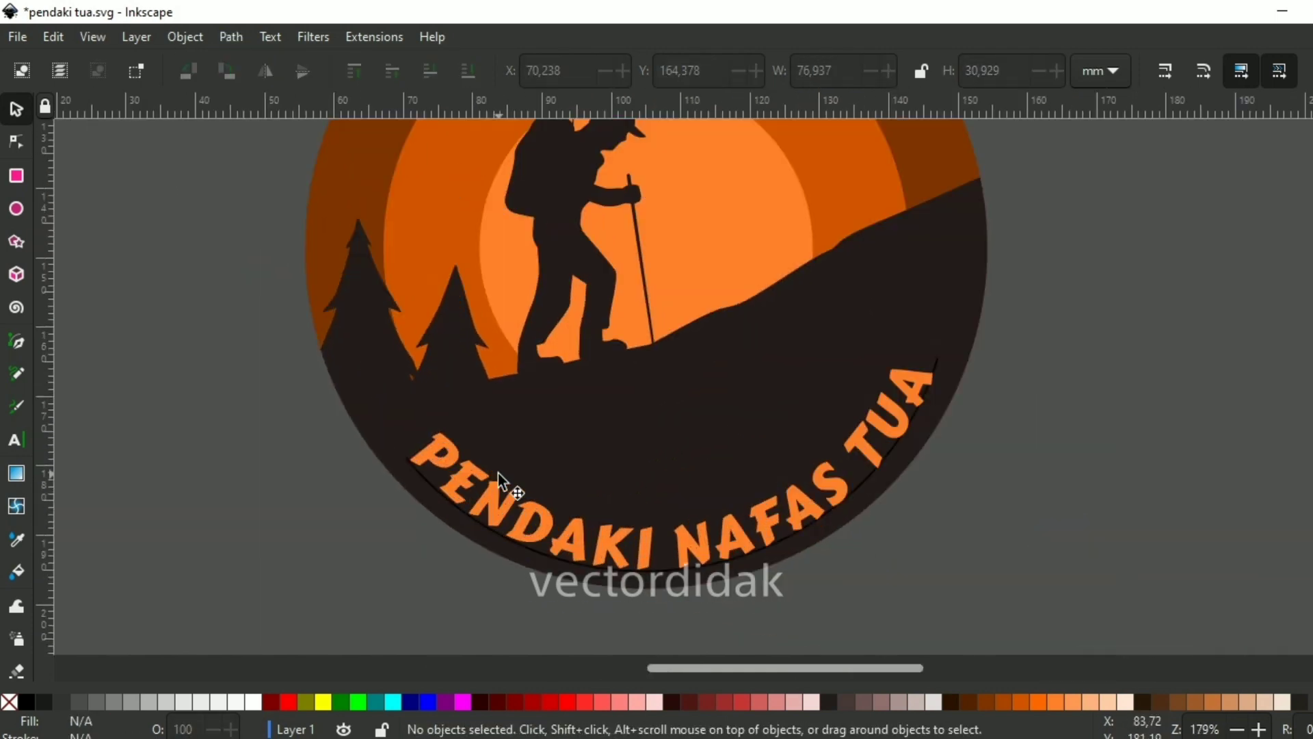
click(944, 369)
drag(399, 353, 363, 335)
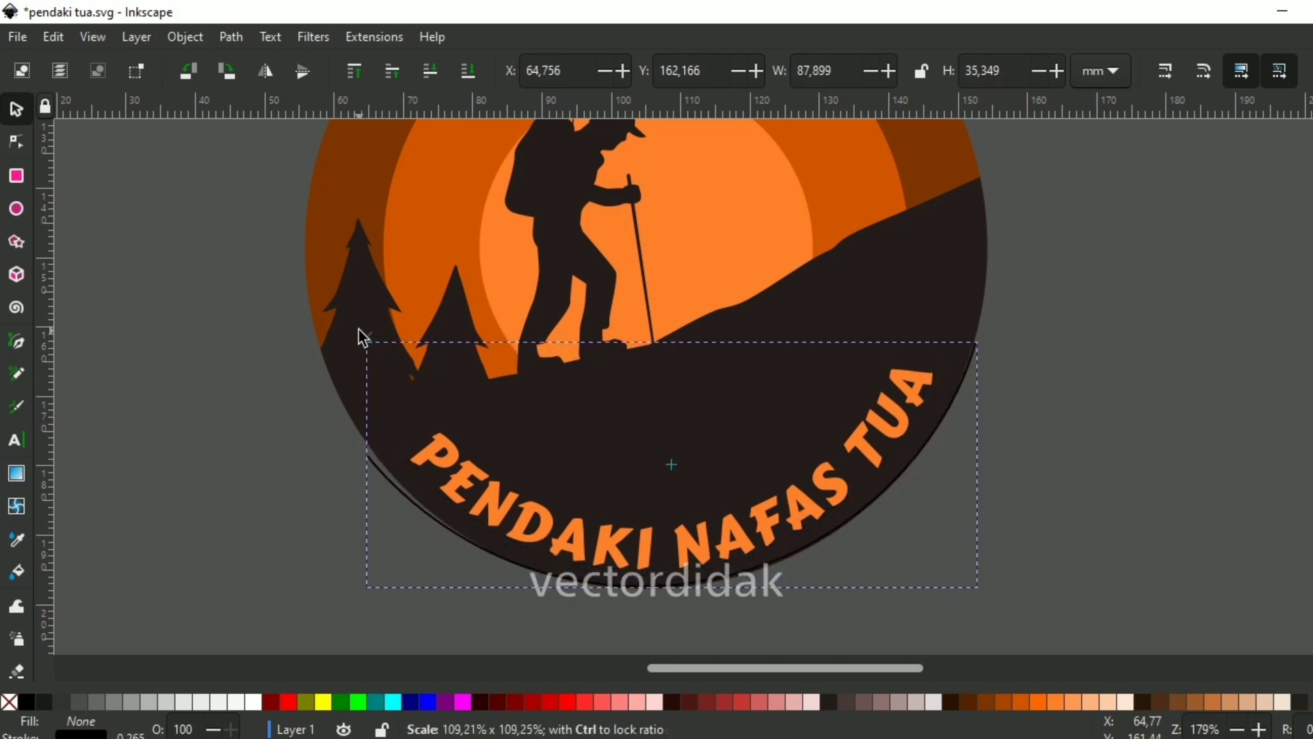
Step: Enlarge a copy of the middle orange circle to about 91 mm above the badge and give it a light grey stroke
click(846, 202)
drag(375, 516, 252, 551)
shift+click(171, 702)
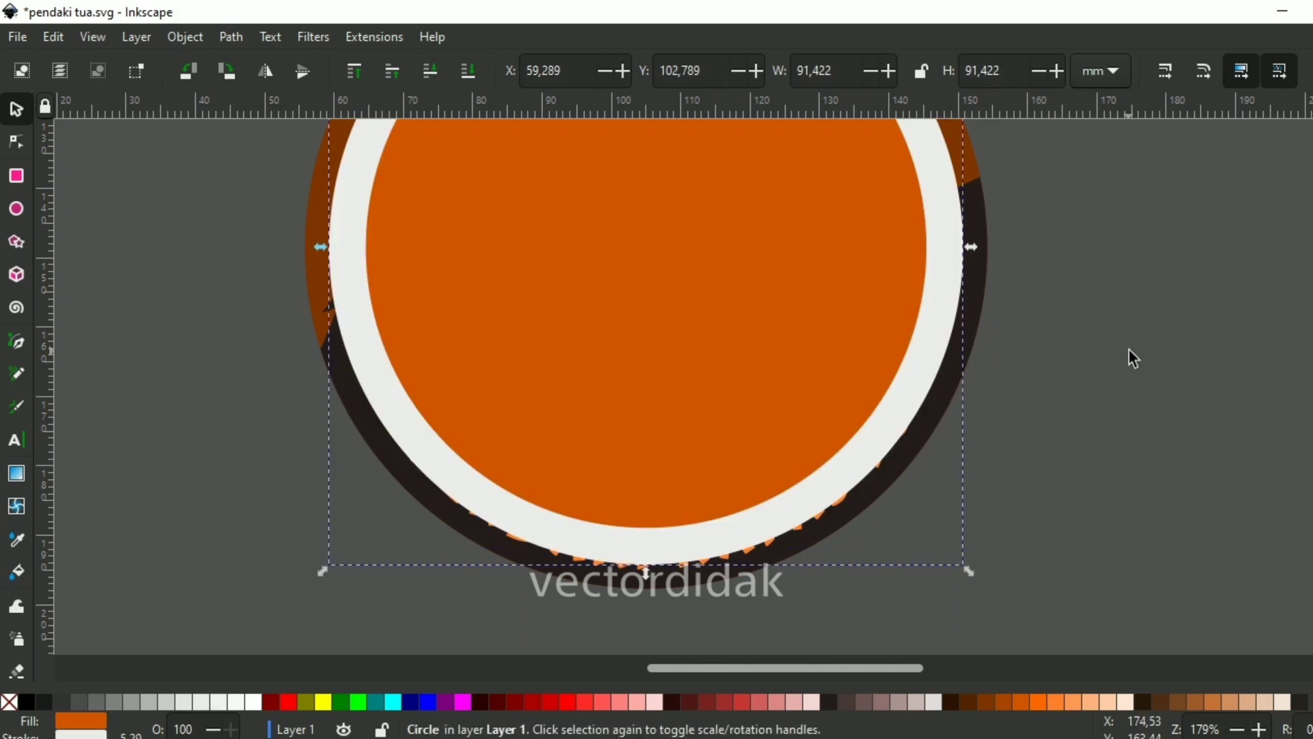
Step: Set the enlarged circle's stroke width to 3 px and remove its fill, leaving a thin ring
key(ctrl+shift+f)
click(1081, 154)
click(1067, 193)
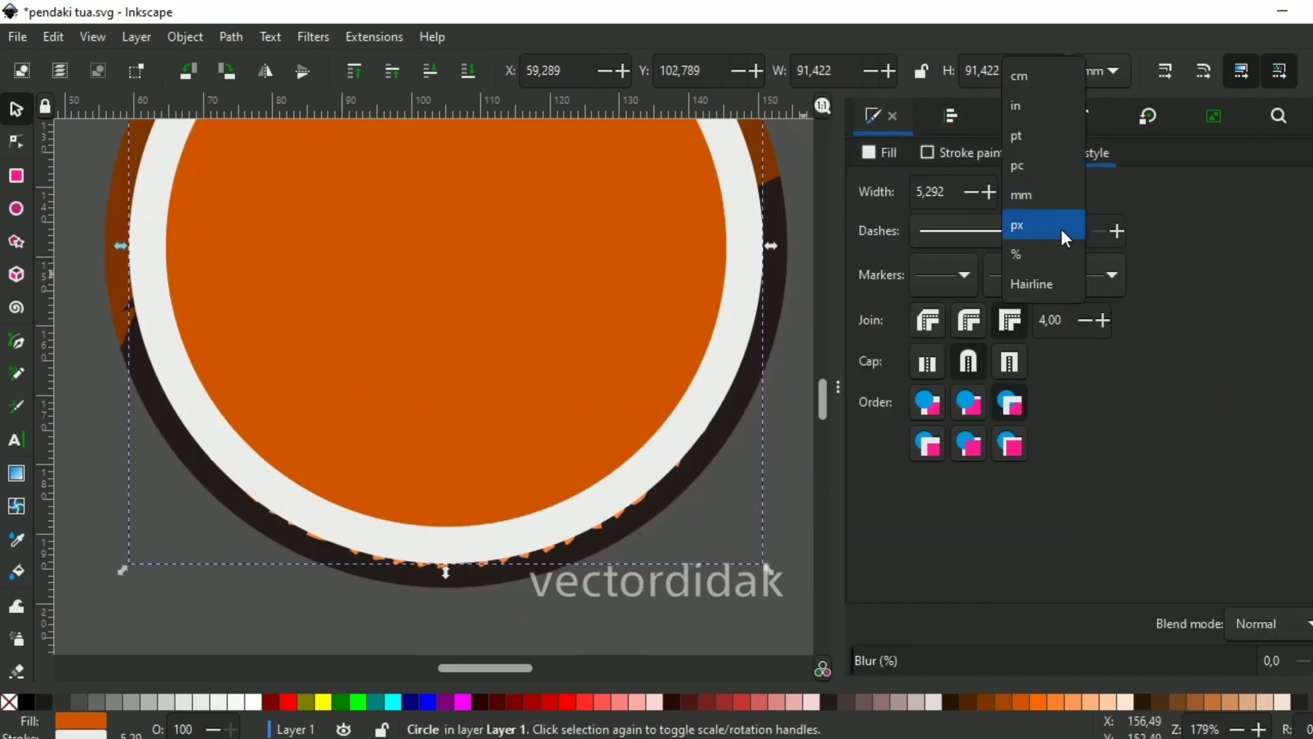
key(BackSpace)
text(3)
key(Return)
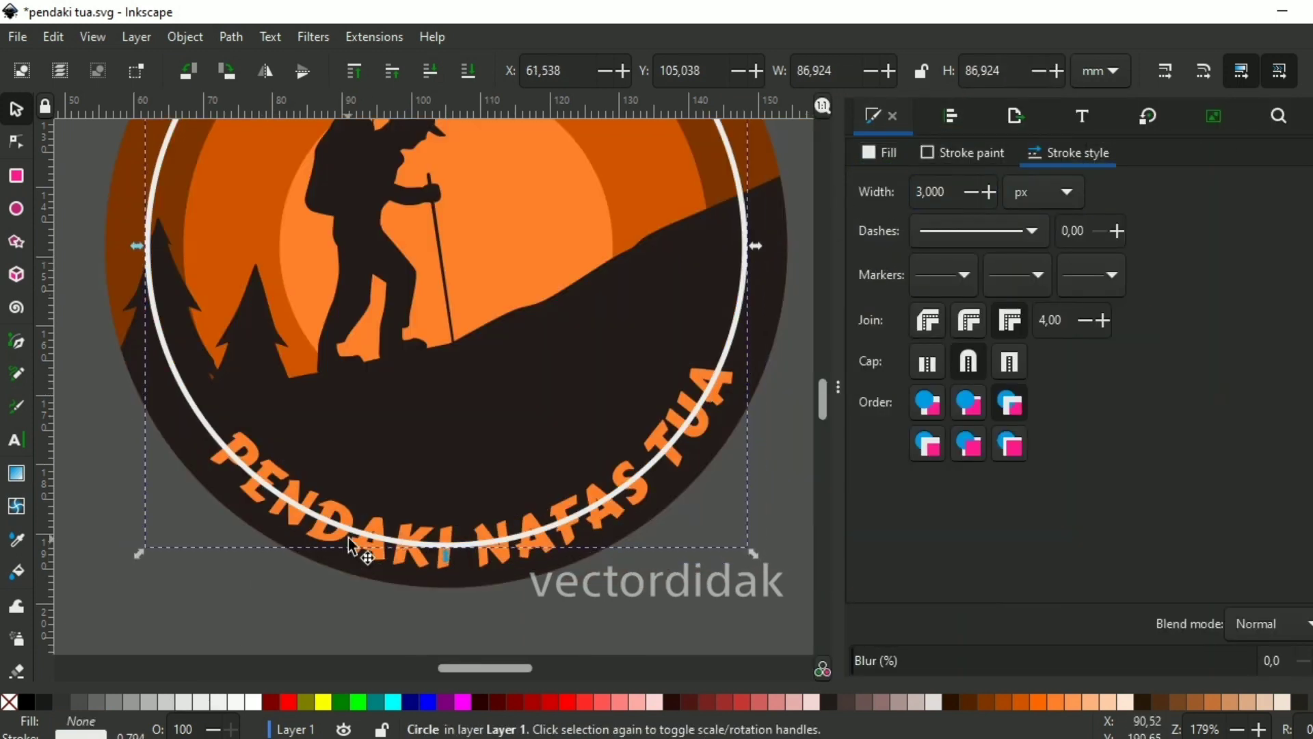
click(231, 36)
click(274, 90)
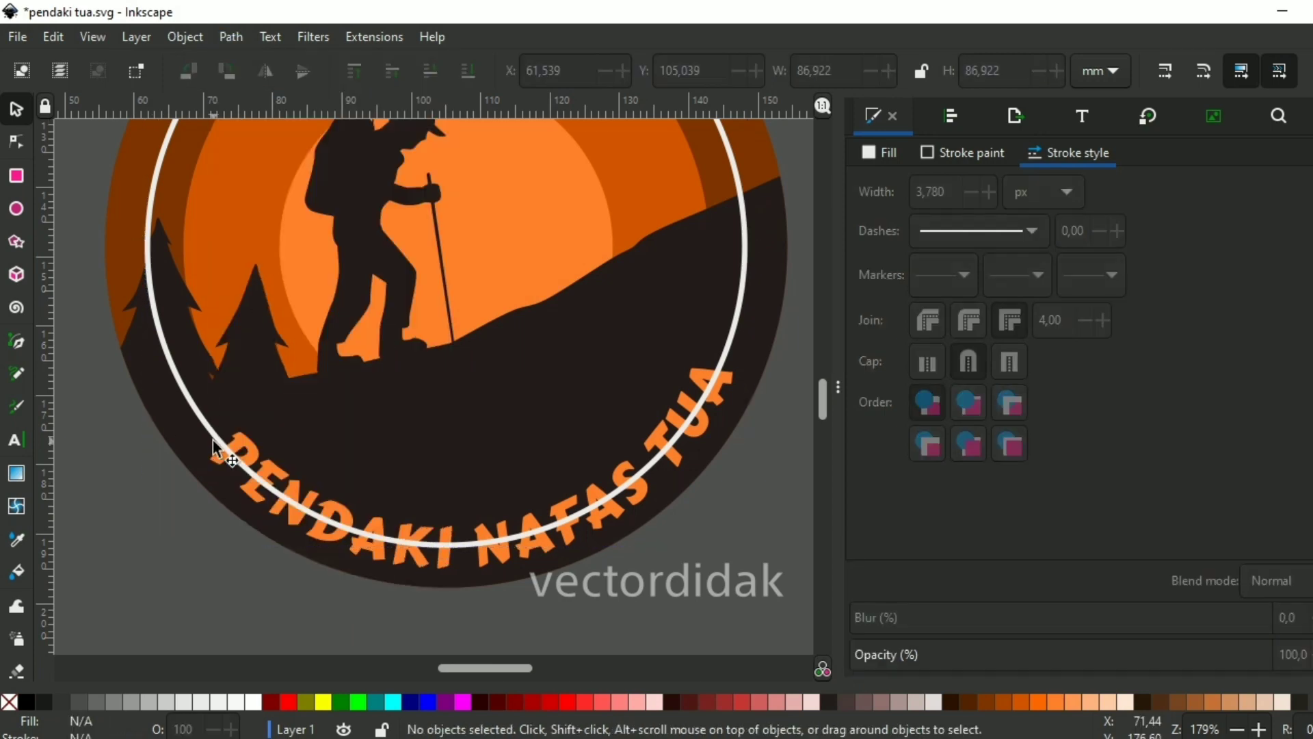
key(n)
click(225, 446)
scroll(226, 443, up, 2)
key(ctrl+z)
key(ctrl+z)
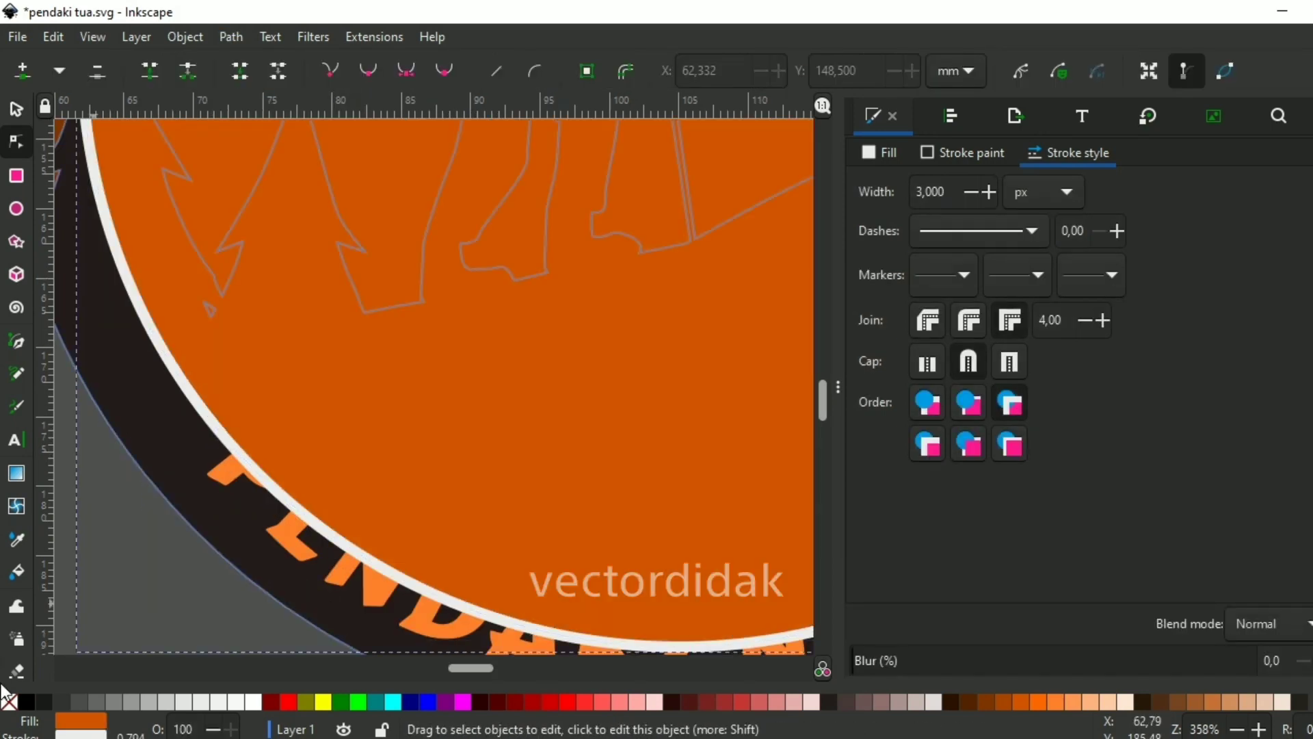
key(ctrl+shift+z)
Step: Convert the ring to a path and cut out its section behind the caption, using nodes added beside the first and last letters
scroll(226, 459, down, 3)
click(231, 36)
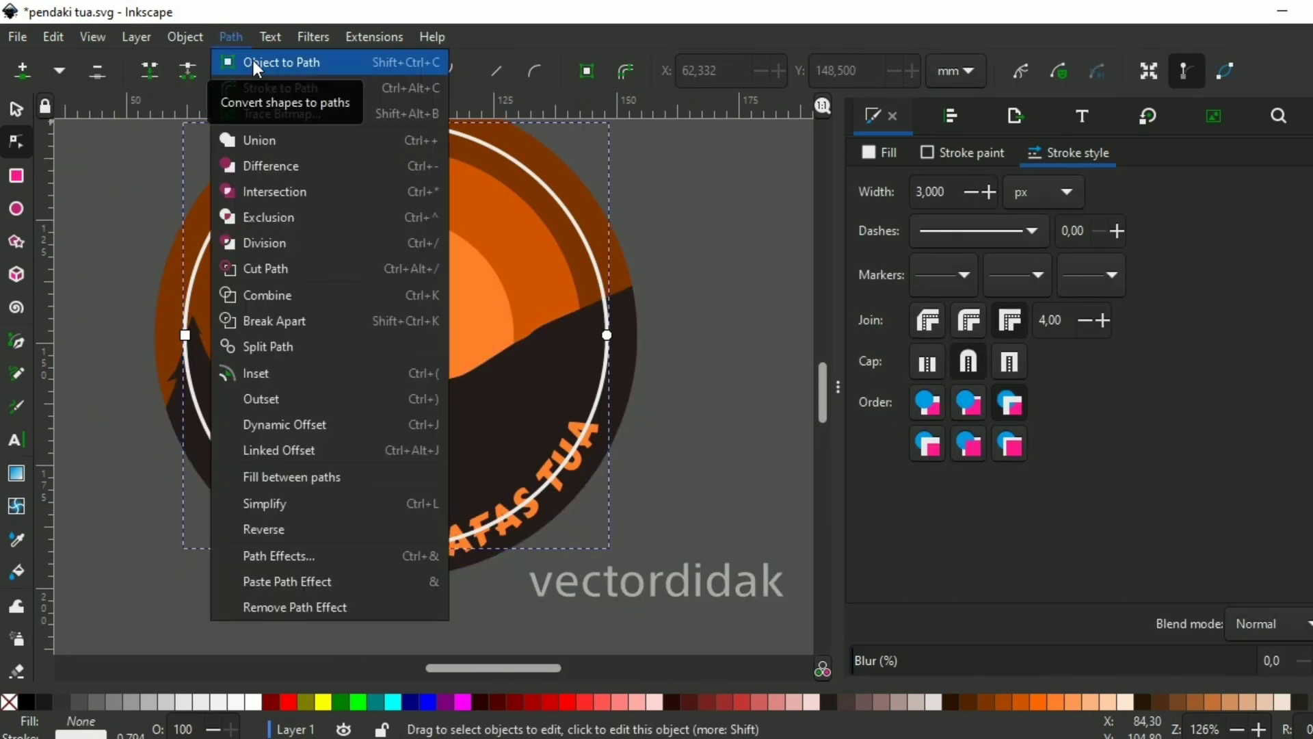
click(254, 62)
scroll(202, 479, up, 4)
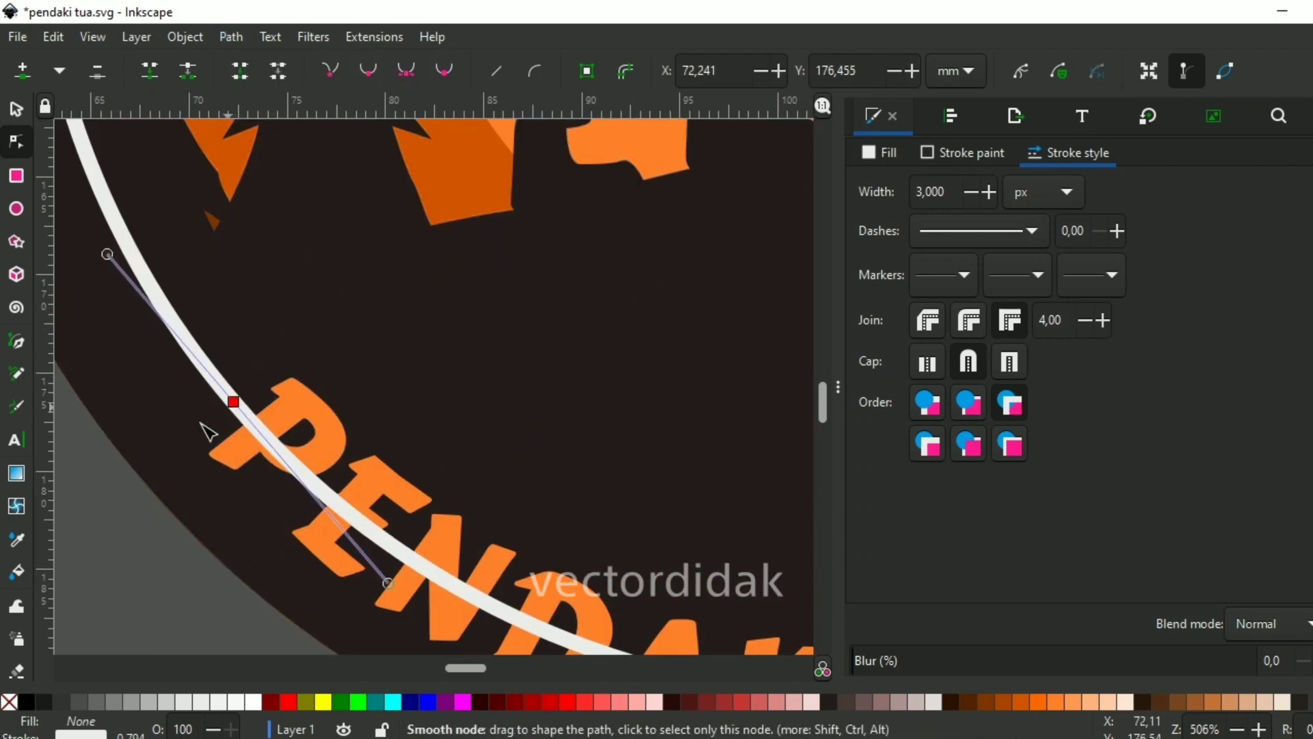
scroll(438, 321, down, 4)
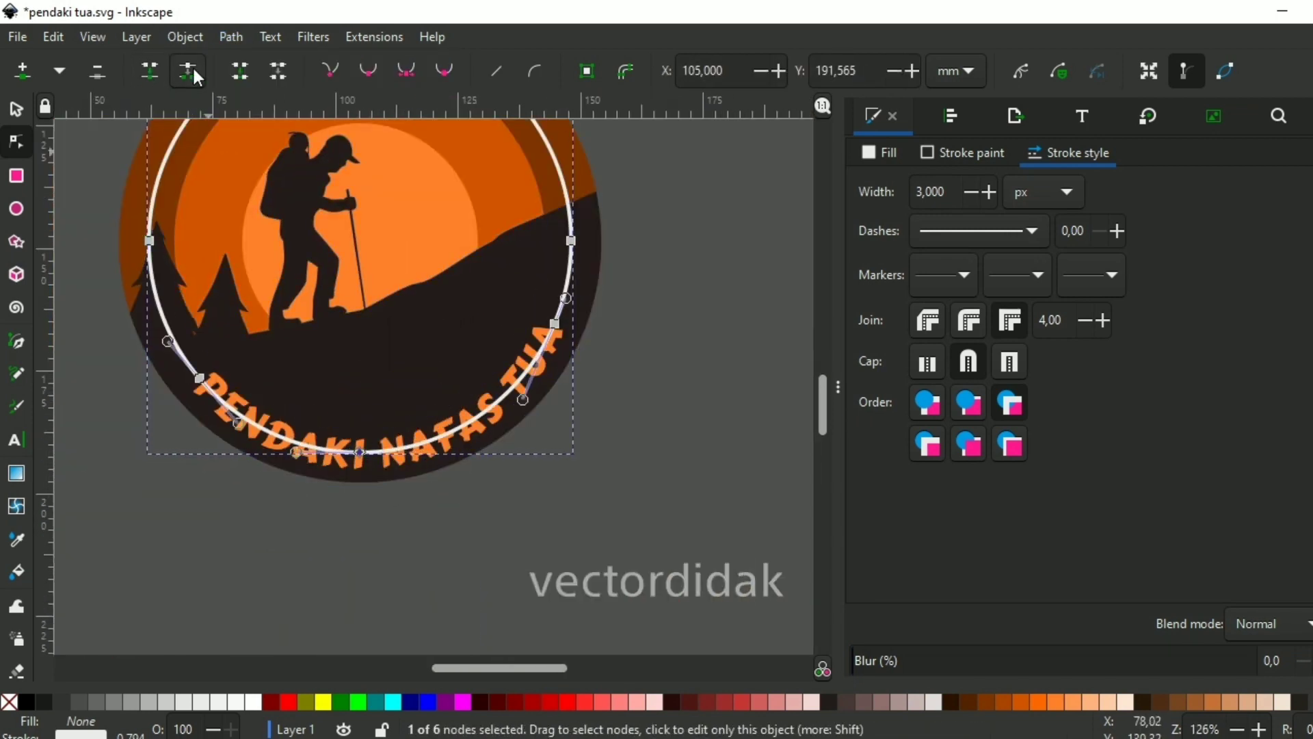
click(188, 70)
key(Delete)
Step: Add a node farther up each side of the ring and remove everything above, leaving a short dash at each end of the caption
scroll(195, 380, up, 3)
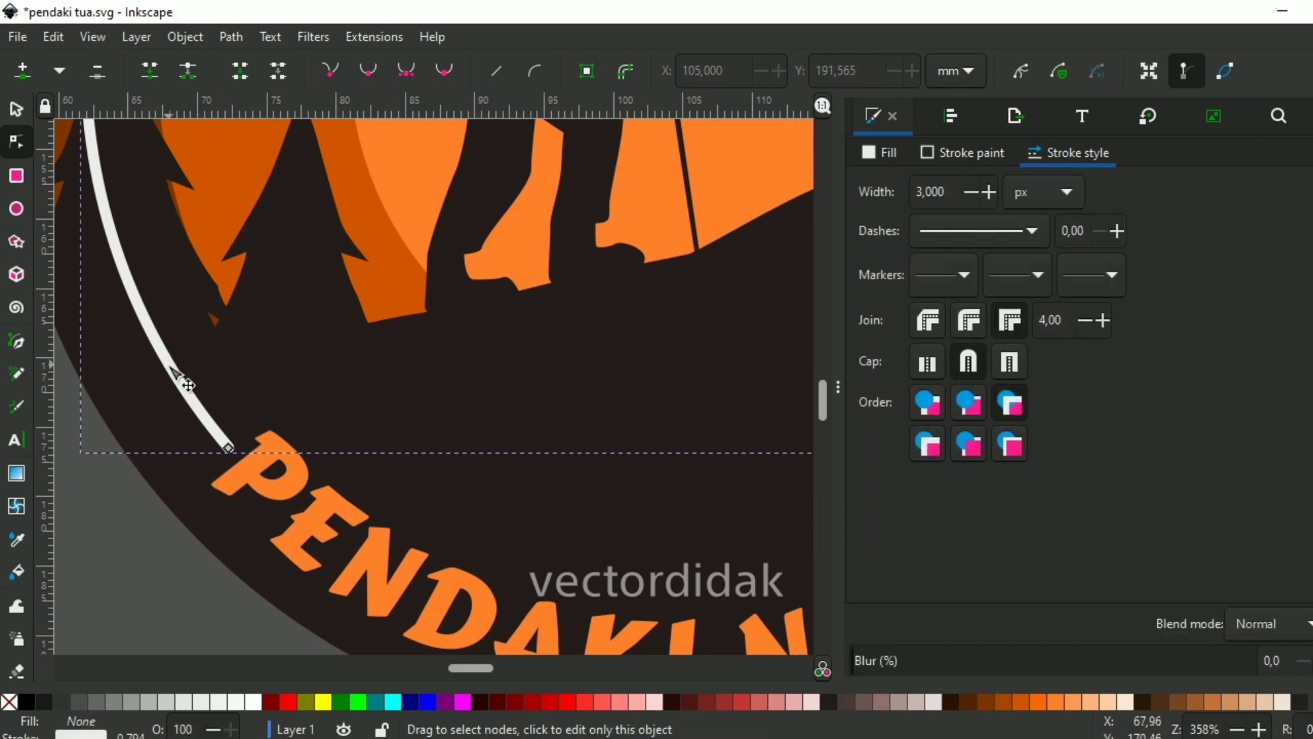
scroll(188, 384, down, 3)
scroll(573, 349, up, 1)
scroll(462, 286, down, 2)
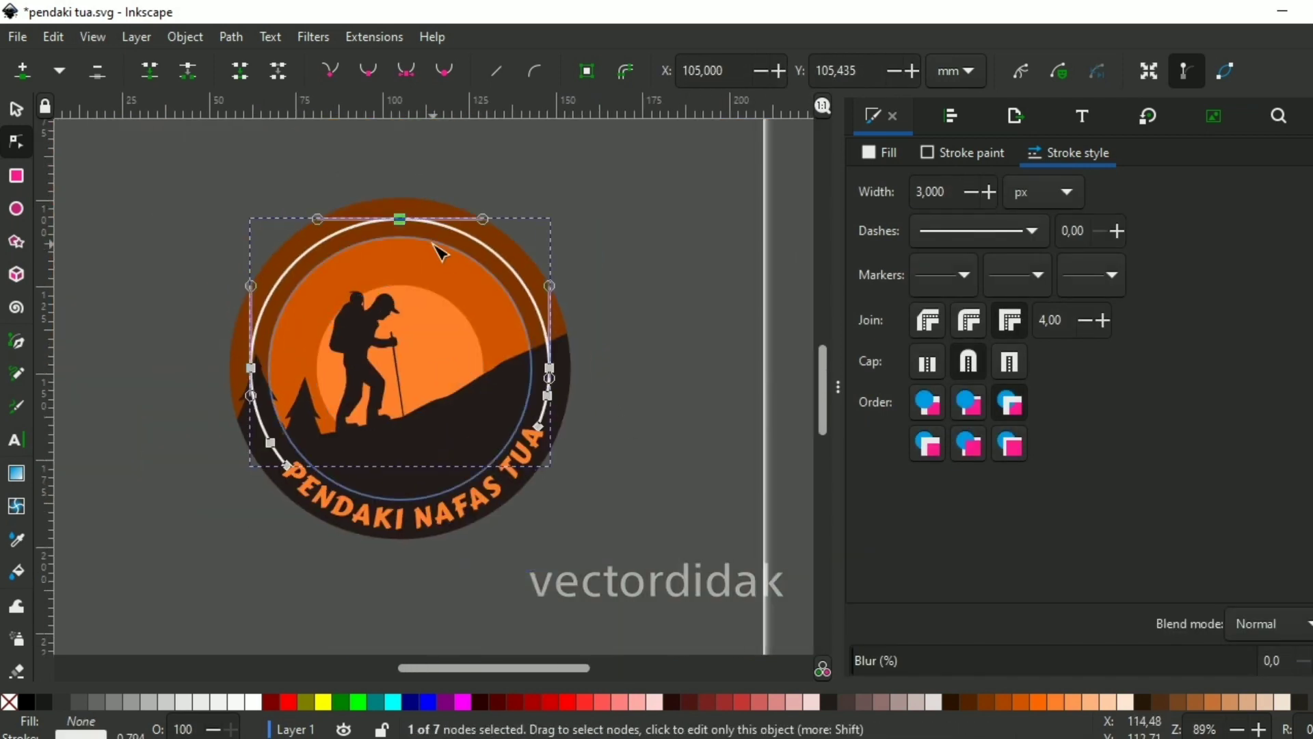
scroll(232, 328, up, 2)
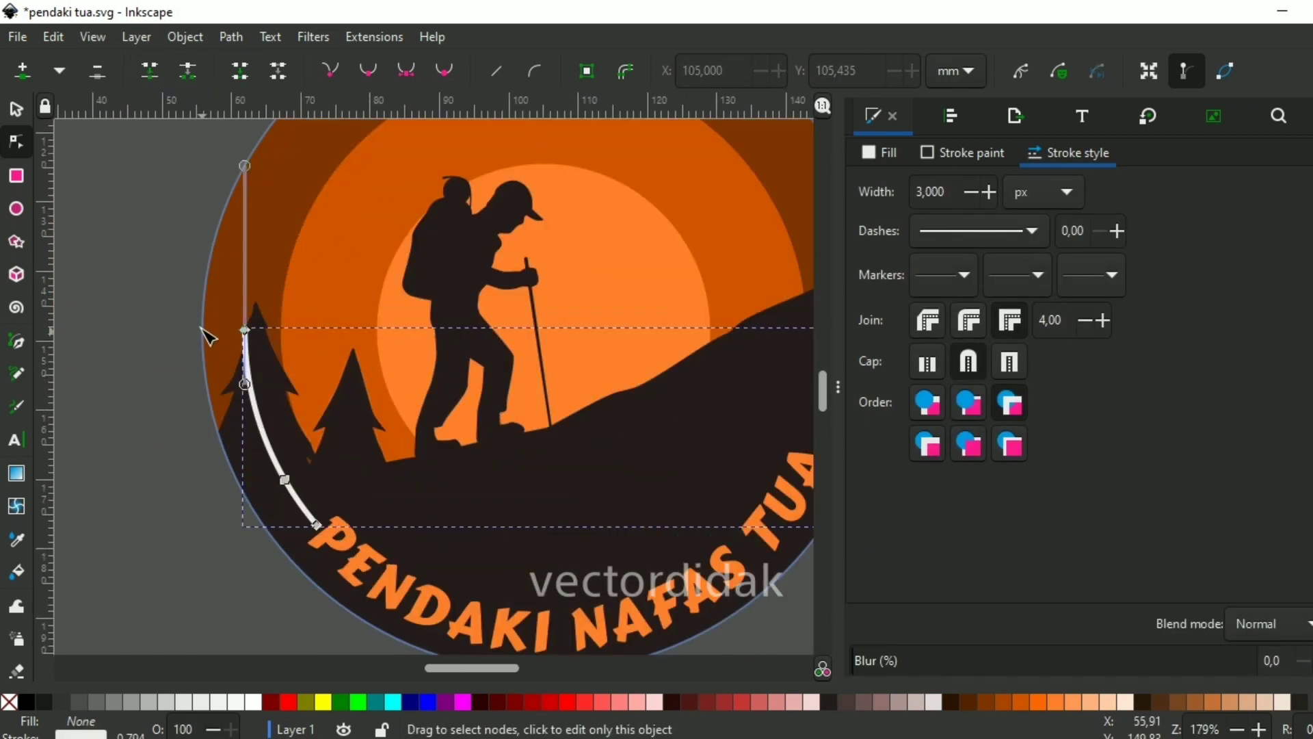
scroll(229, 431, right, 4)
scroll(574, 479, down, 2)
key(Escape)
Step: Convert the two dashes' stroke to a path and fill it with the orange sampled from the caption lettering
scroll(322, 506, up, 5)
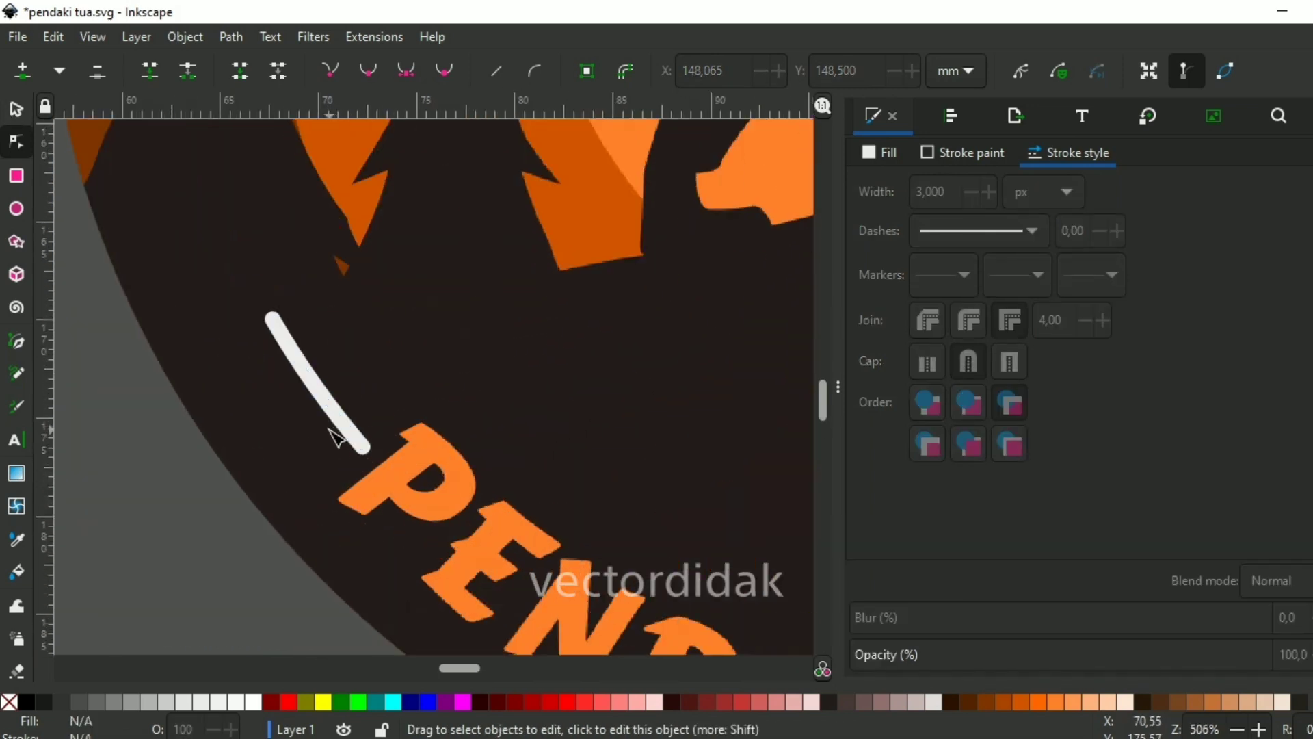
click(350, 441)
click(231, 37)
click(424, 477)
scroll(425, 492, down, 3)
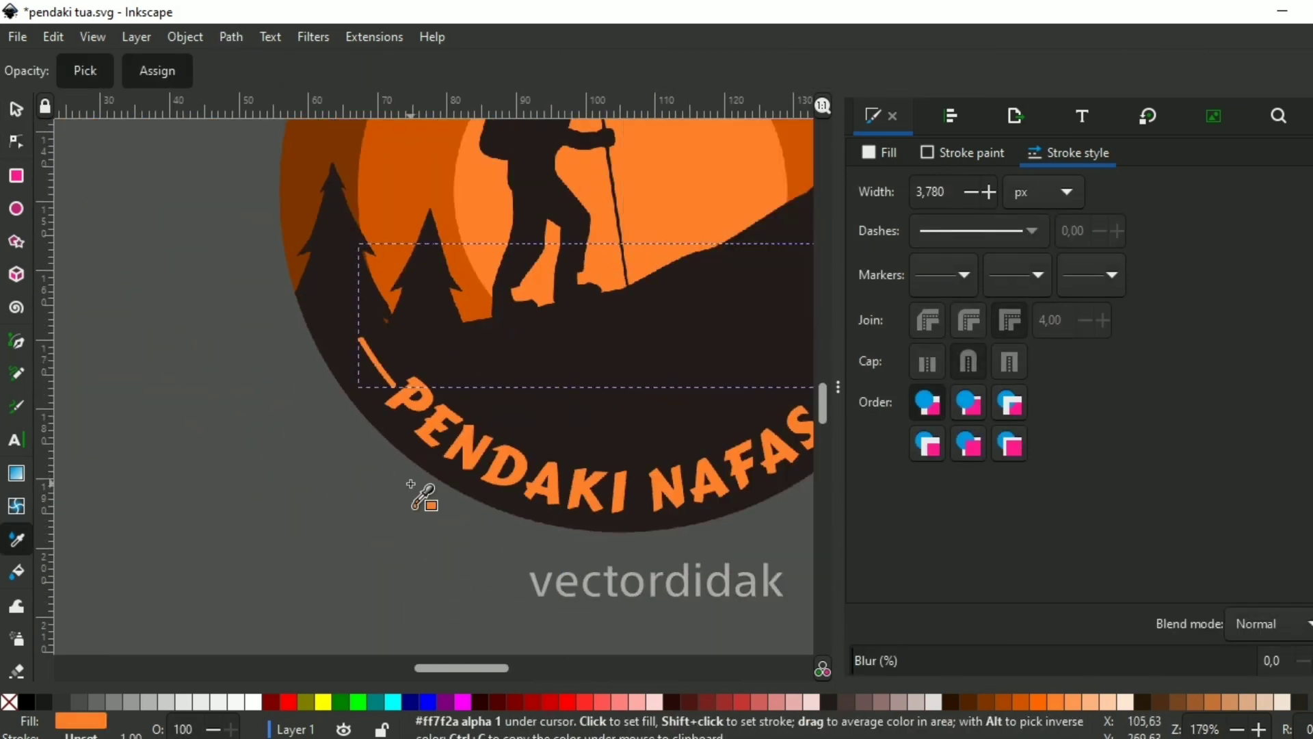
scroll(537, 577, down, 1)
Step: Break the combined dash path apart so the two dashes are separate objects
key(s)
click(537, 577)
scroll(425, 434, up, 1)
click(425, 435)
scroll(396, 424, down, 1)
right_click(396, 424)
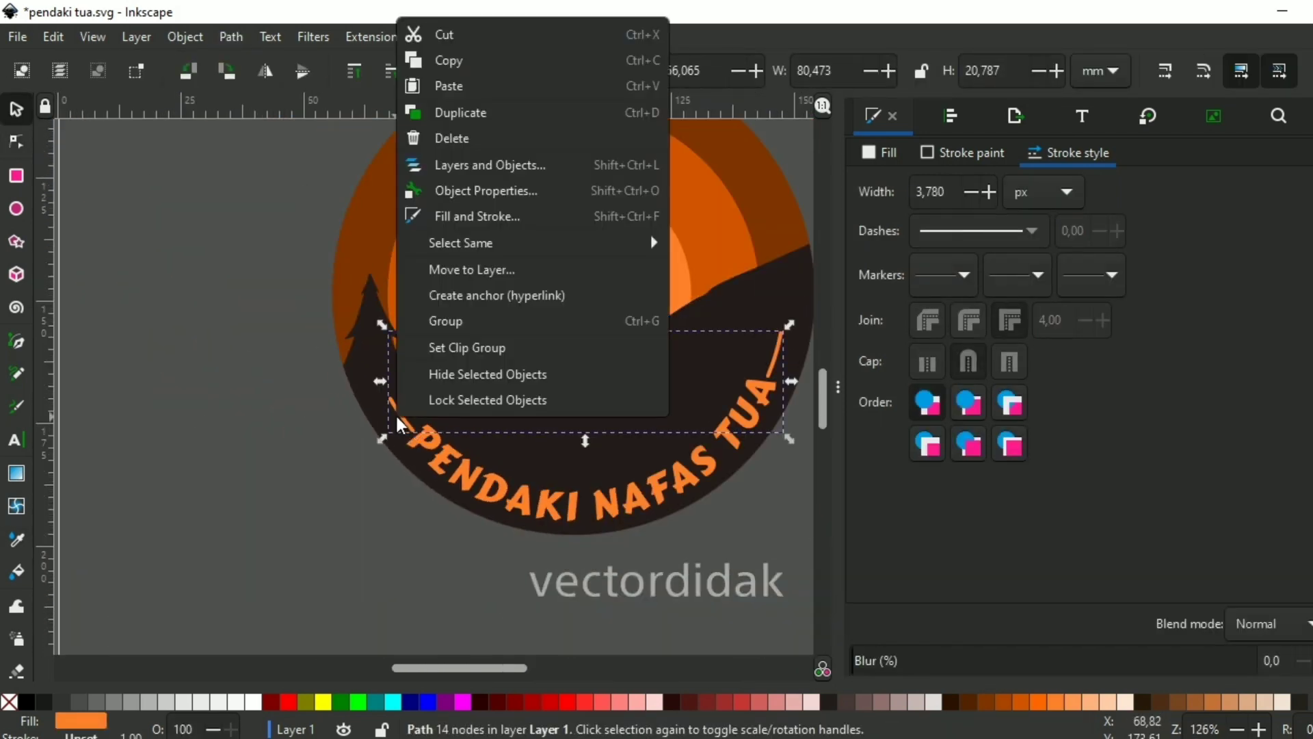
click(236, 40)
key(Escape)
key(Escape)
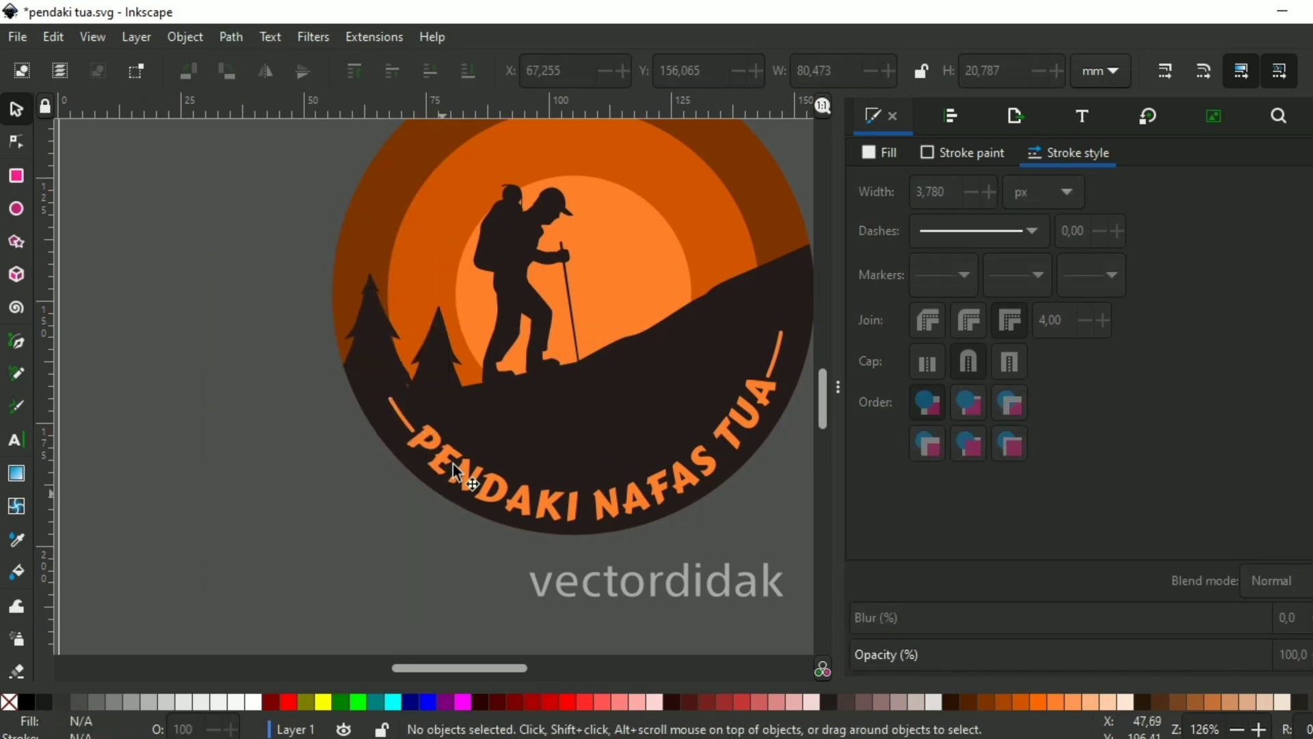
Step: Nudge the two dashes slightly away from the caption's ends and save the document
scroll(367, 516, up, 2)
scroll(352, 433, up, 2)
drag(352, 434, 346, 424)
scroll(732, 390, down, 6)
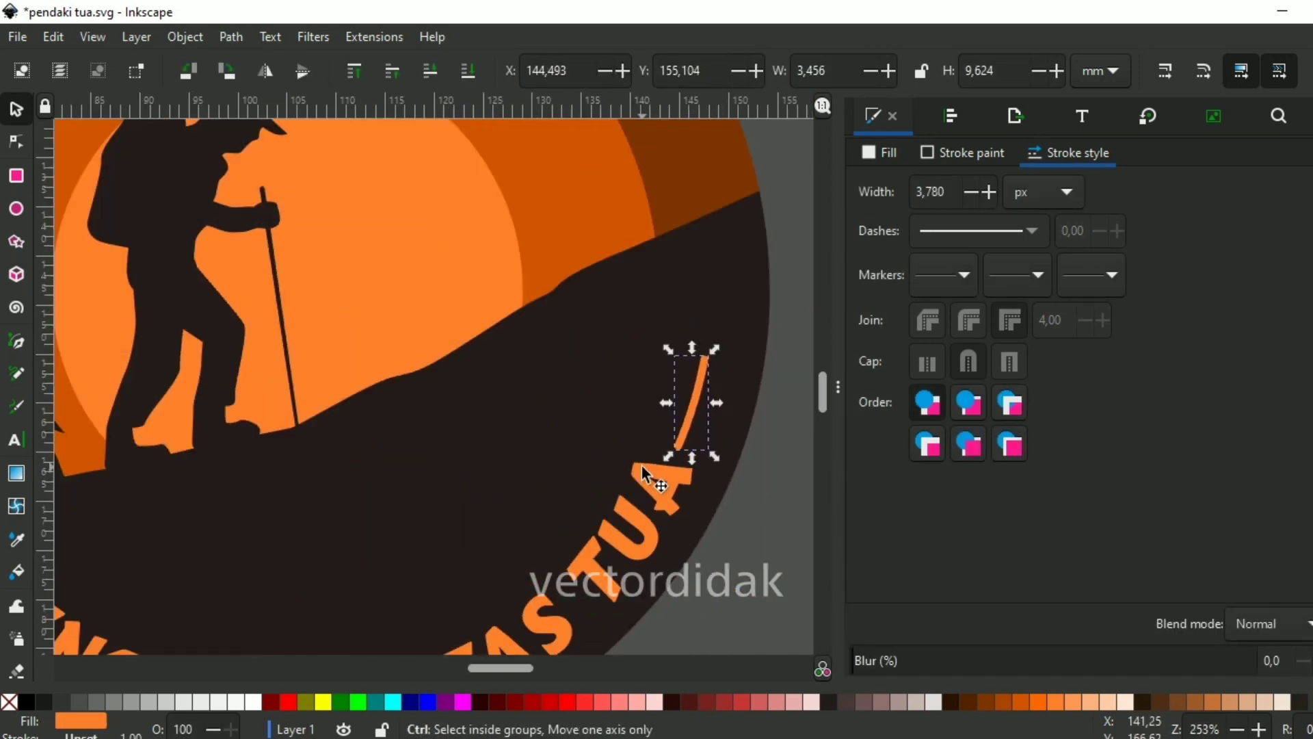
key(Escape)
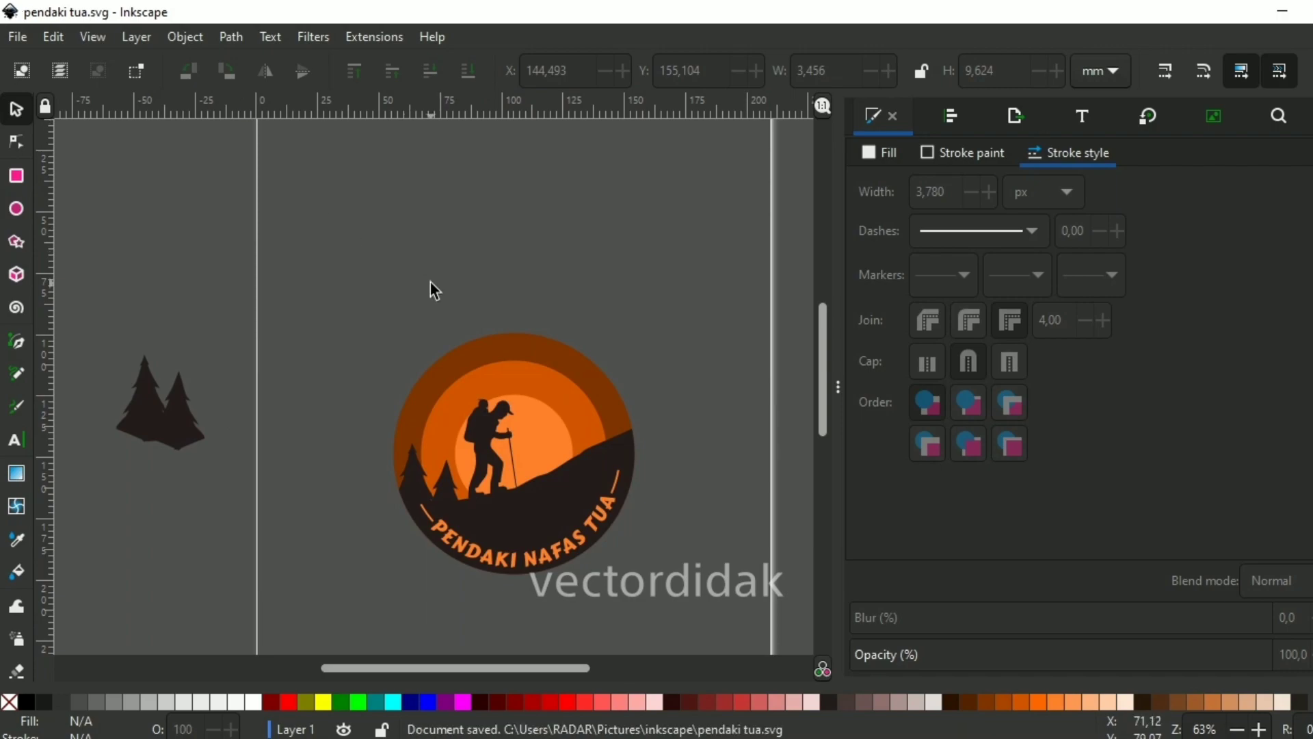
scroll(578, 317, down, 2)
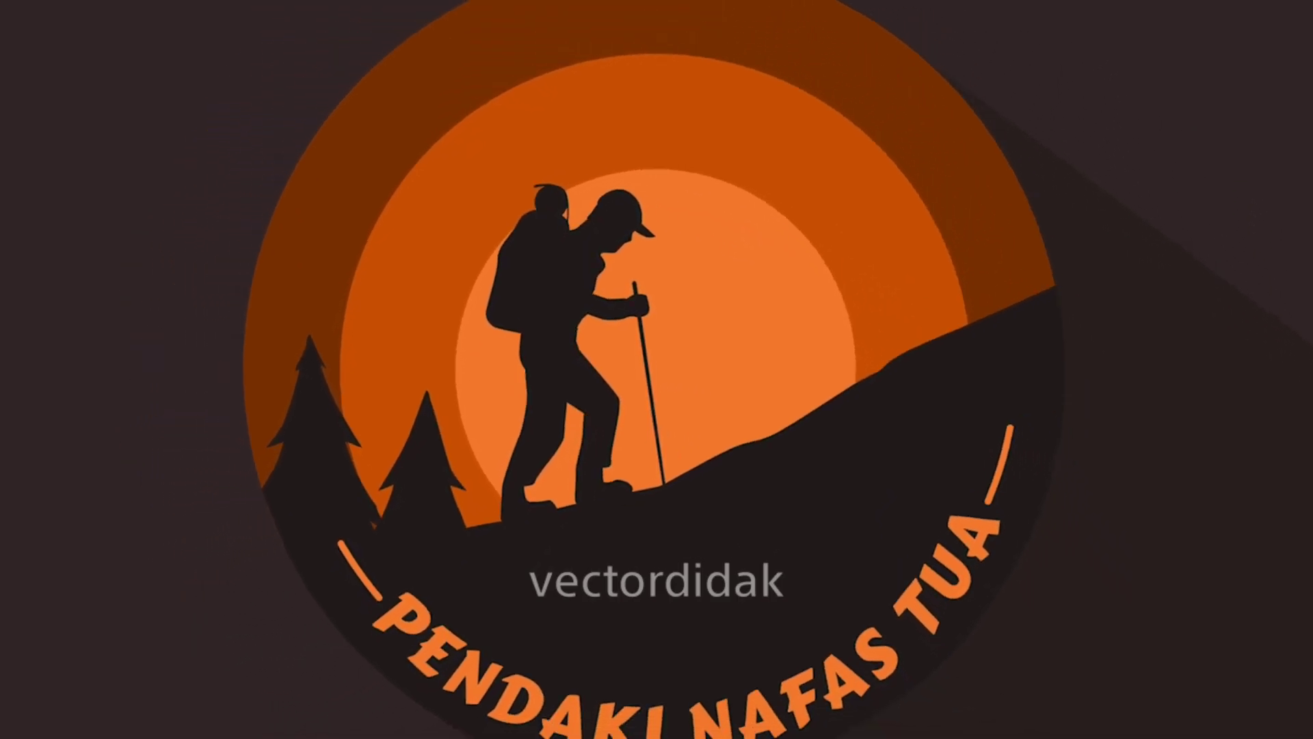